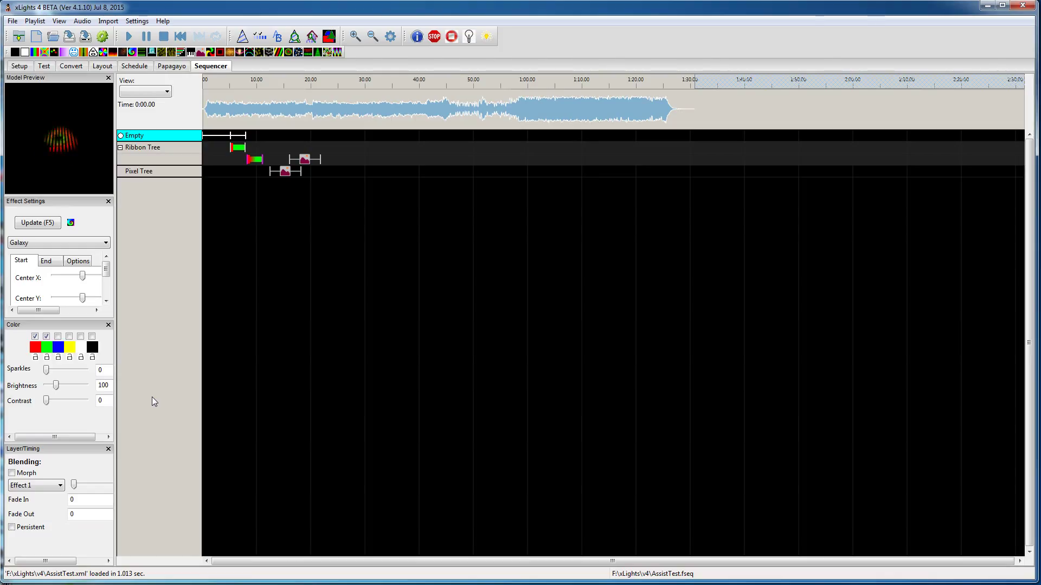
# Select the Pixel Tree Pictures effect and set the Effect Assist Window to Toggle Mode
pyautogui.click(154, 401)
pyautogui.click(168, 233)
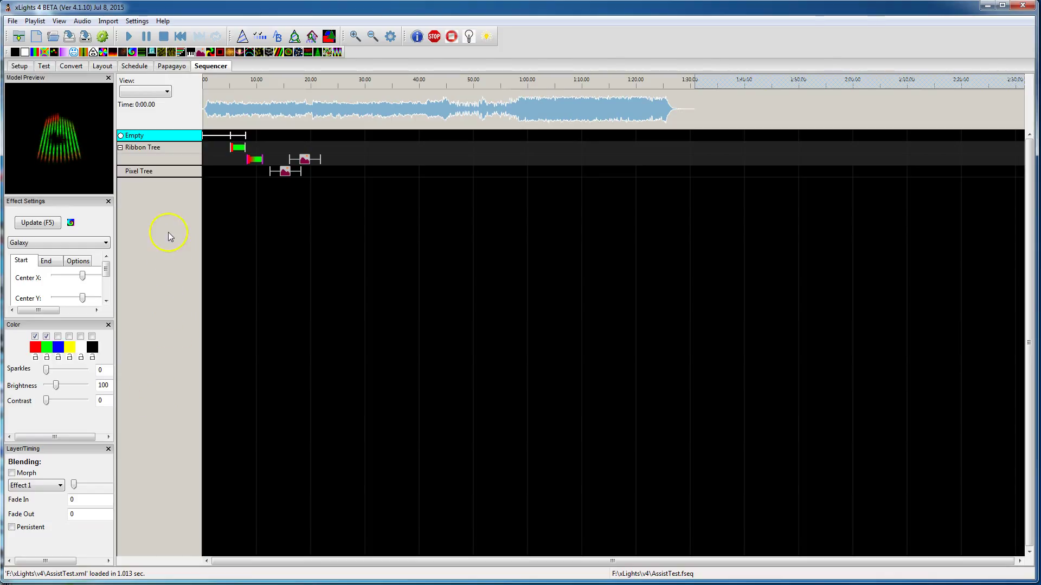
pyautogui.click(285, 171)
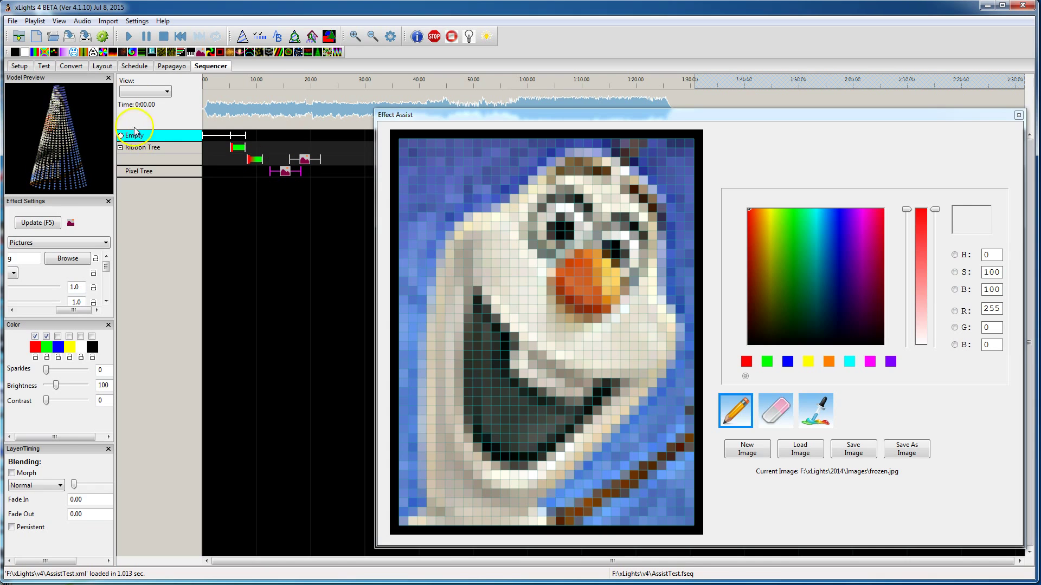
pyautogui.click(136, 24)
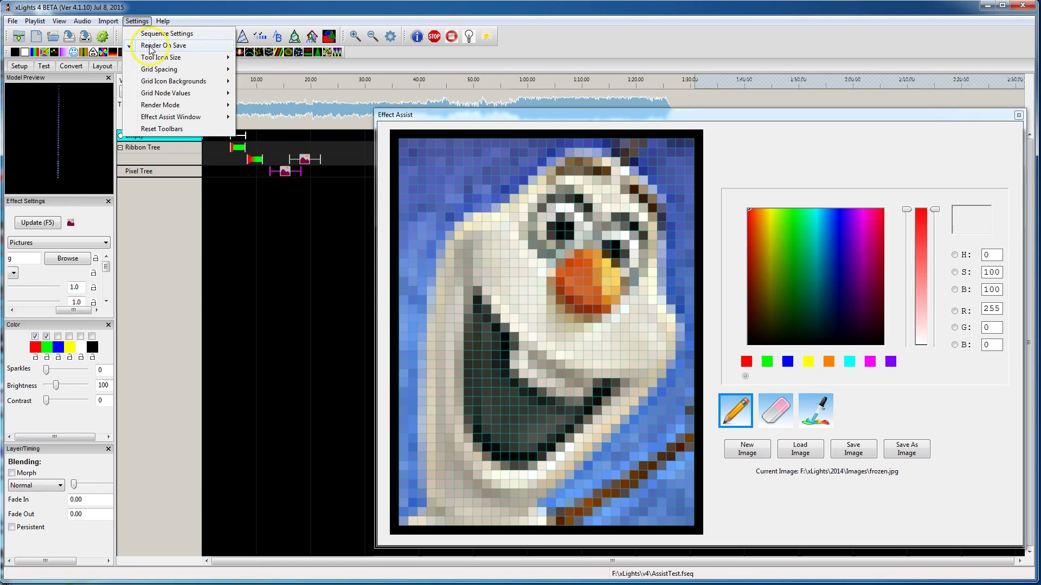
pyautogui.moveTo(177, 118)
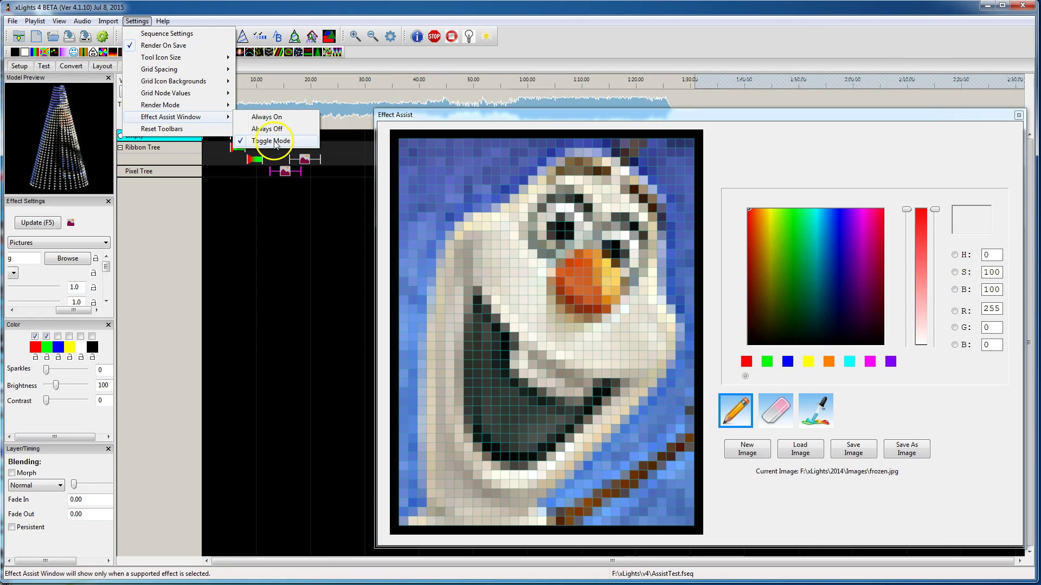
# Select the Galaxy and two Ribbon Tree effects, then reselect the Pixel Tree Pictures effect
pyautogui.click(252, 158)
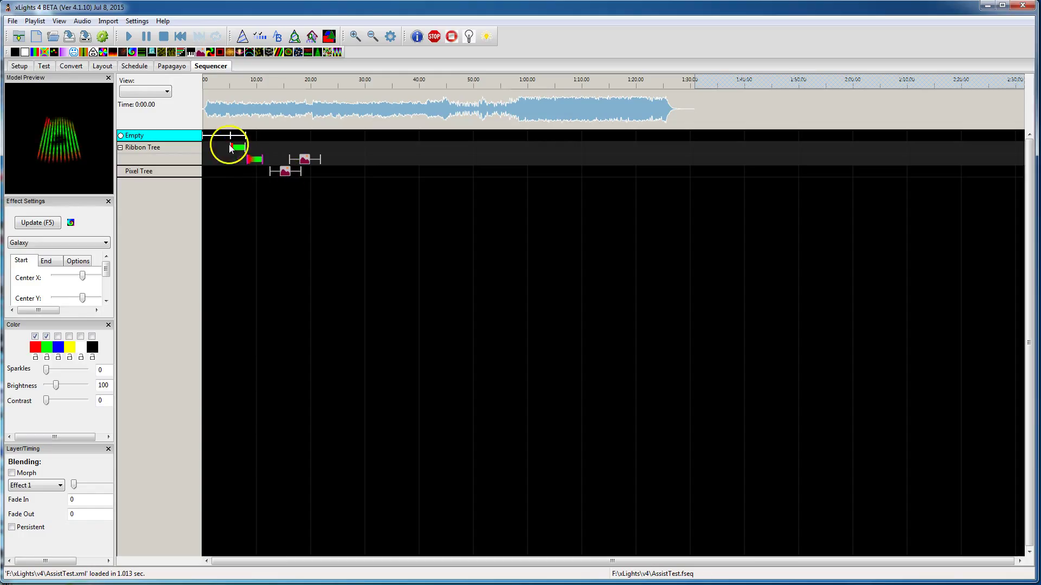
pyautogui.click(237, 147)
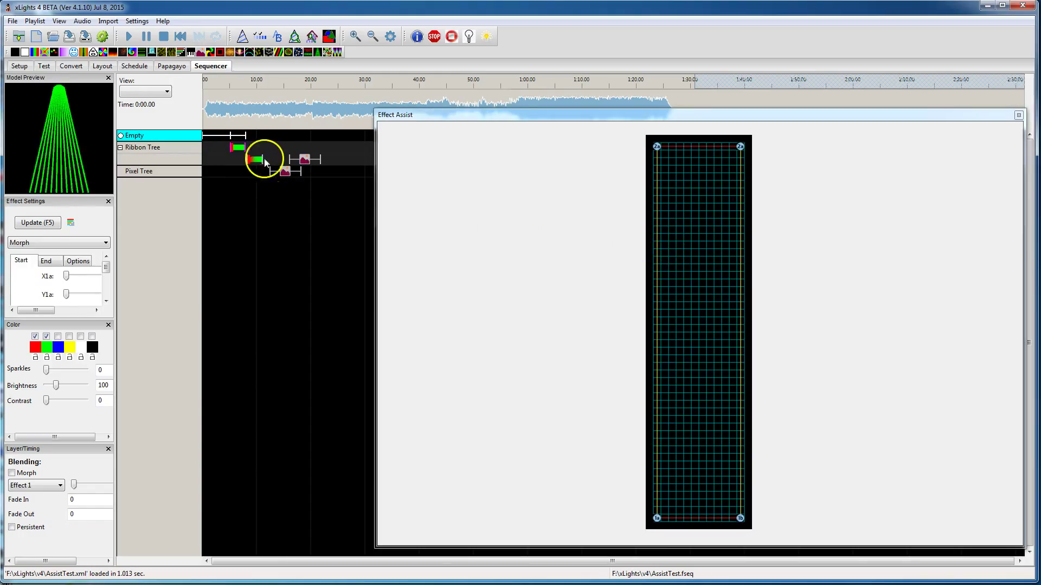
pyautogui.click(253, 160)
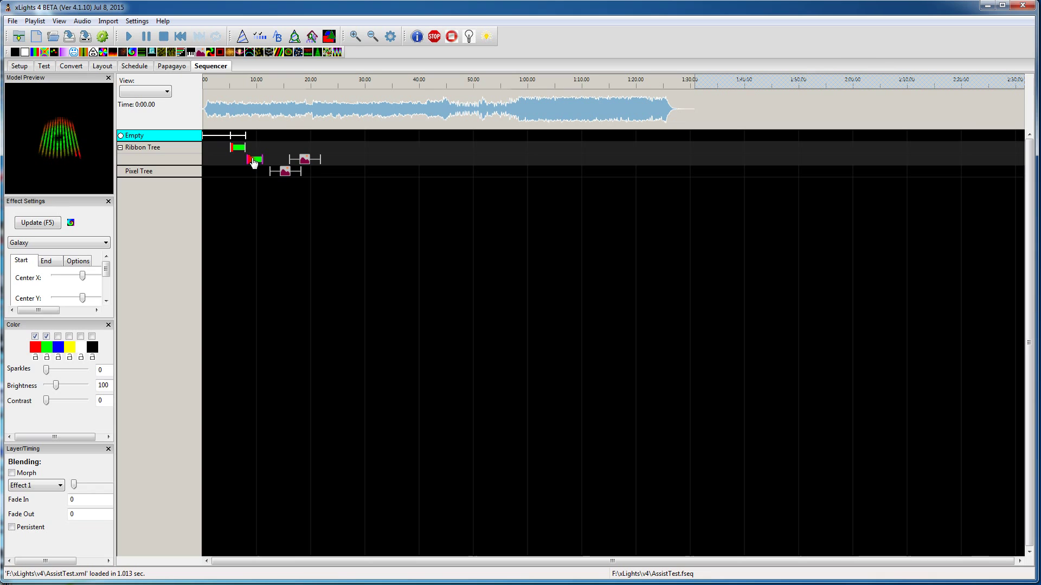
pyautogui.click(280, 170)
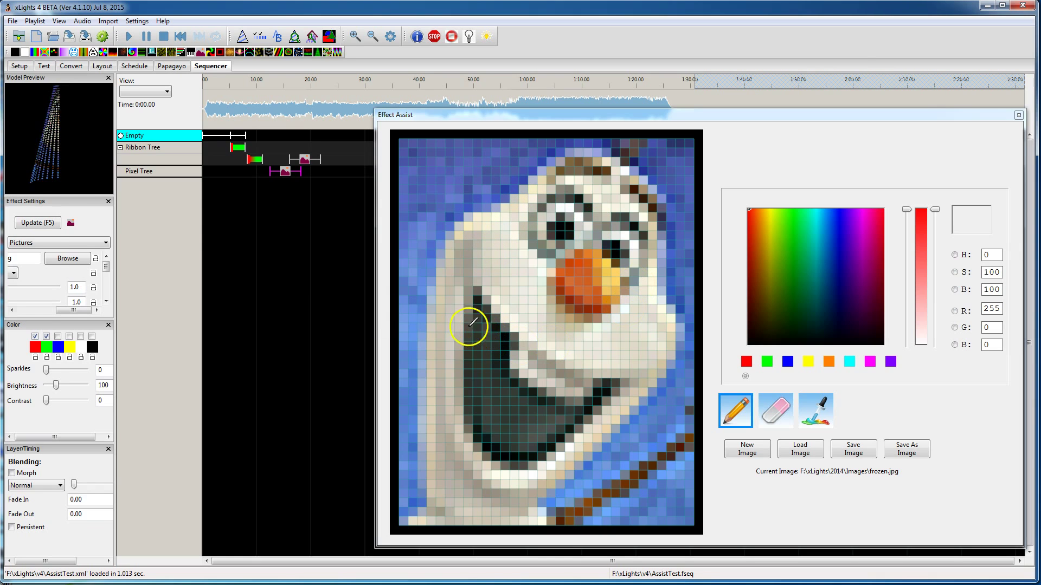
# Float the Effect Settings panel out of the left dock and adjust the Effect Assist colour controls
pyautogui.moveTo(48, 205); pyautogui.dragTo(177, 258)
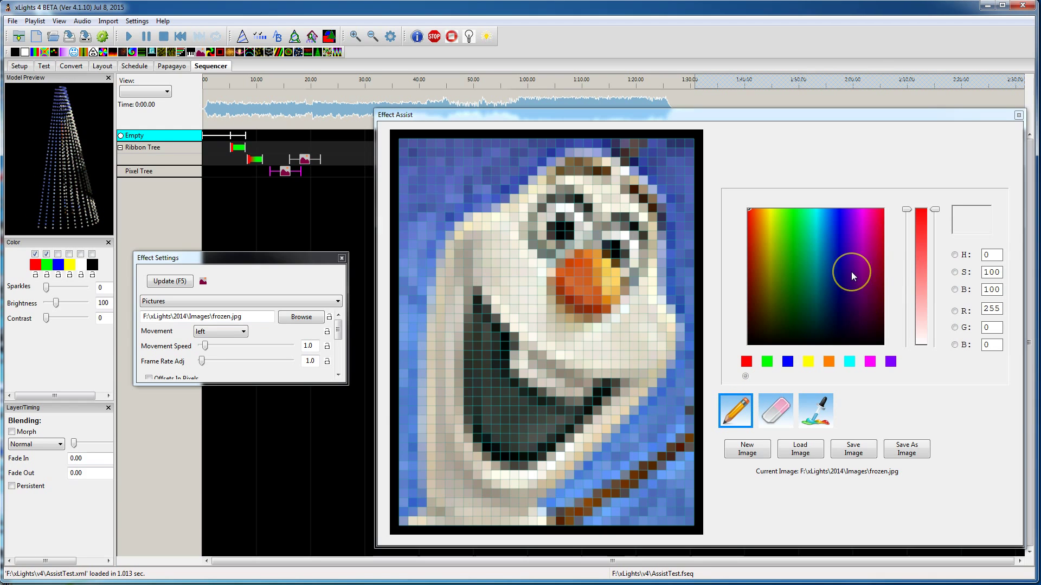
pyautogui.click(894, 247)
pyautogui.click(831, 261)
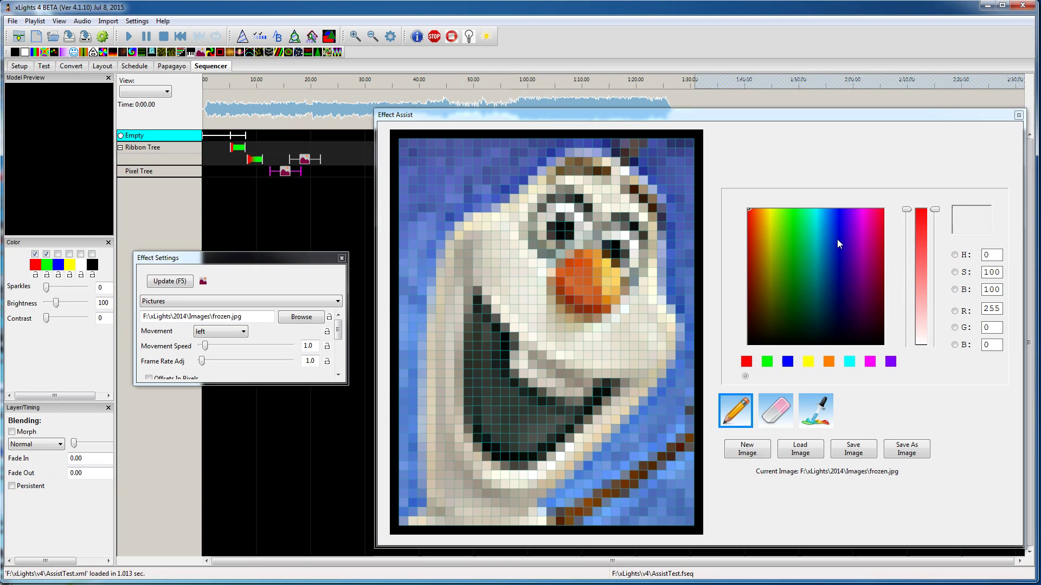
pyautogui.click(804, 304)
pyautogui.click(824, 252)
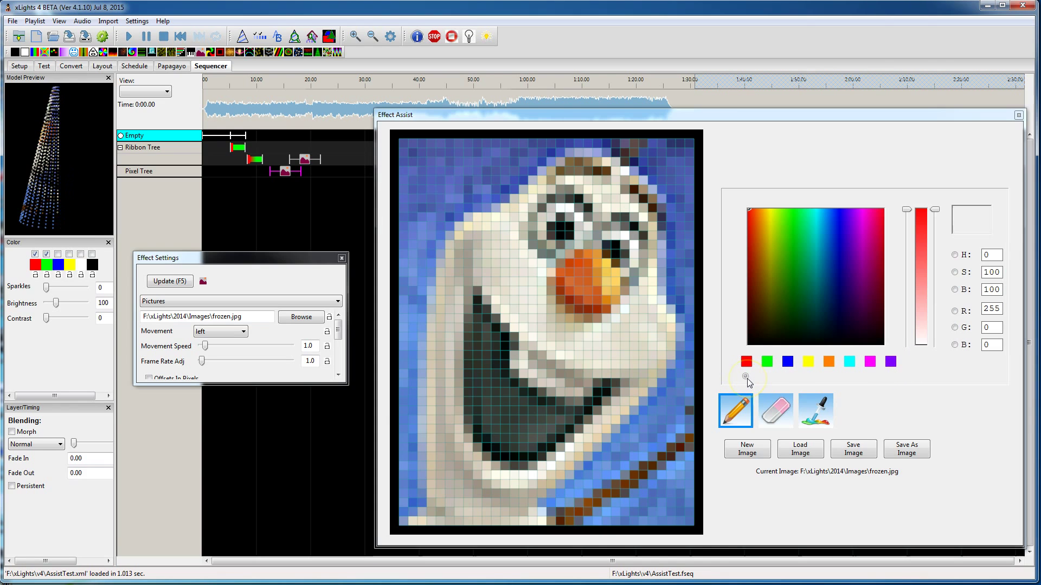
# Try palette swatches and colour-square shades, settling on a blue drawing colour
pyautogui.click(768, 362)
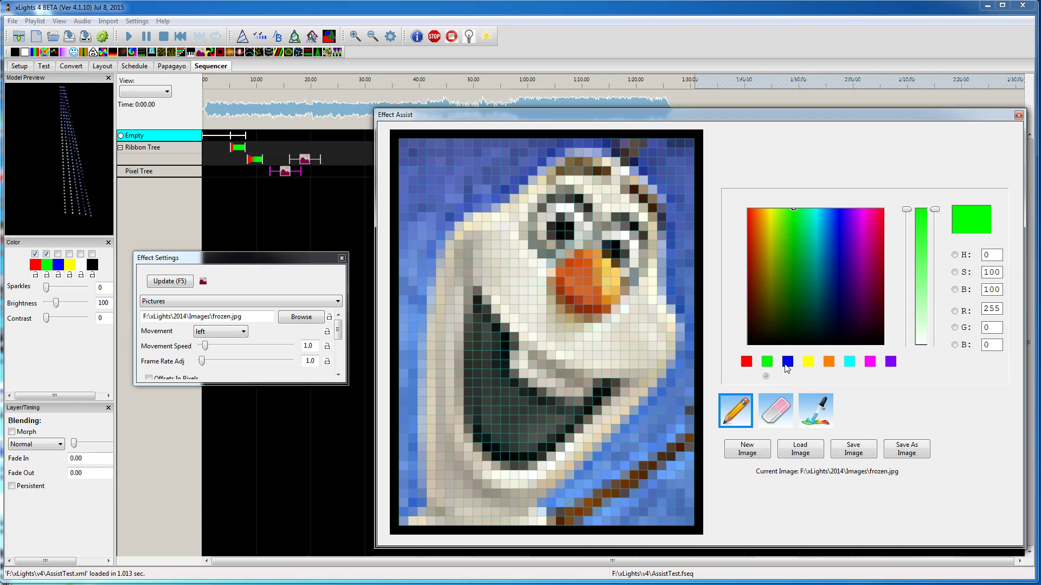
pyautogui.click(788, 362)
pyautogui.click(808, 362)
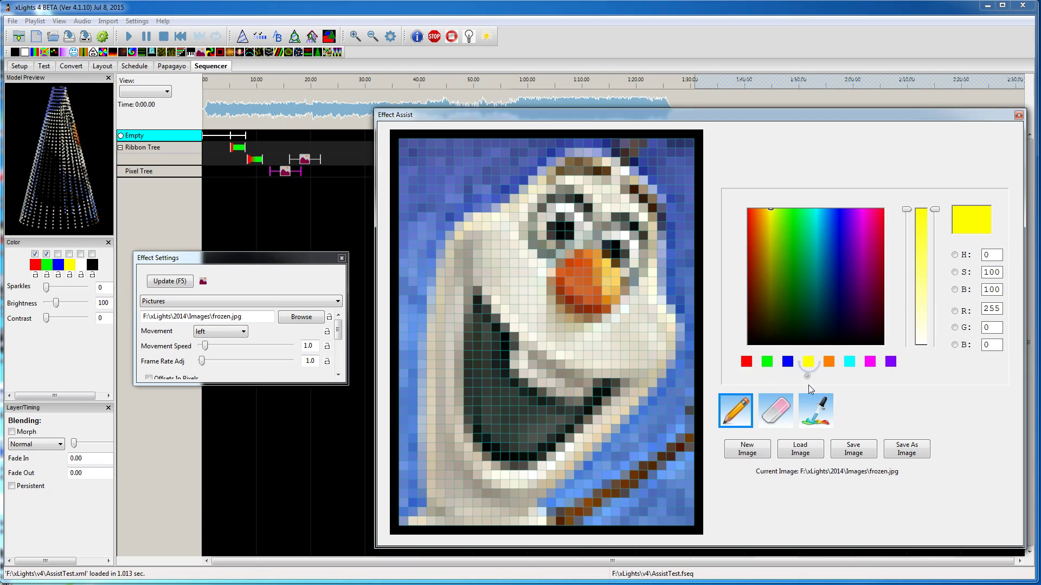
pyautogui.click(831, 365)
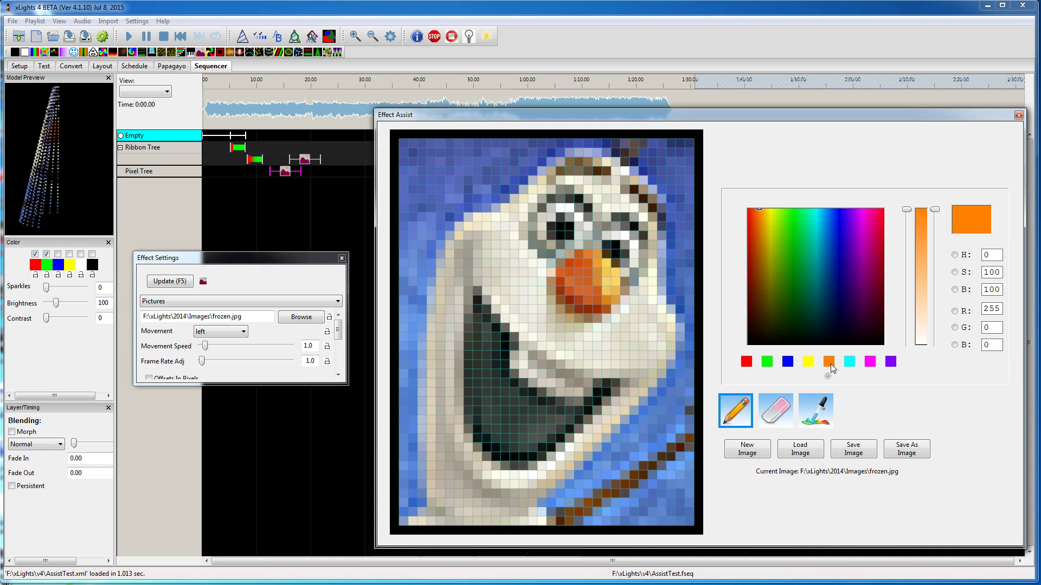
pyautogui.click(799, 254)
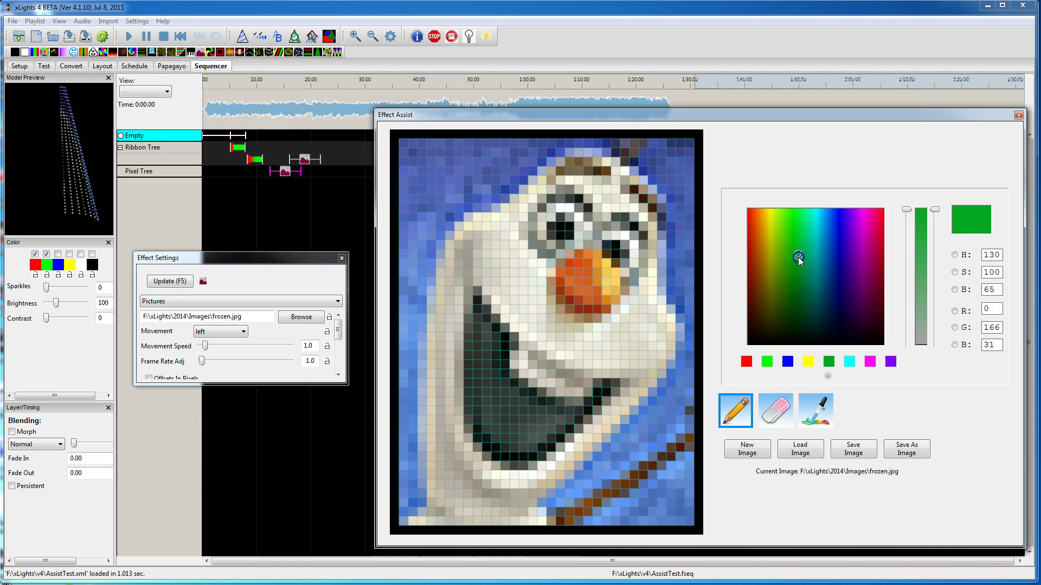
pyautogui.click(799, 222)
pyautogui.click(863, 234)
pyautogui.click(845, 269)
pyautogui.click(783, 295)
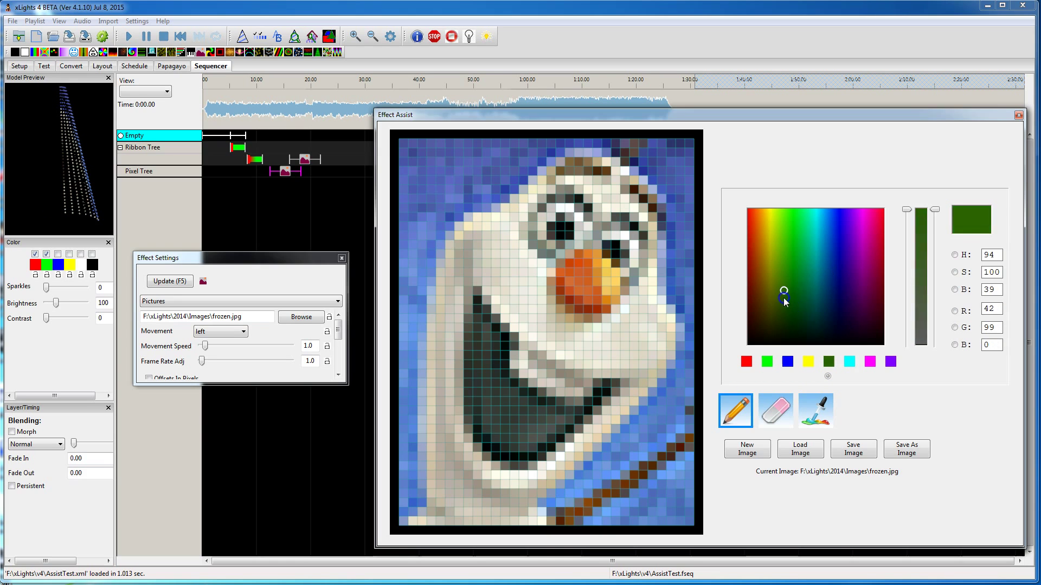
pyautogui.click(845, 286)
pyautogui.click(830, 365)
pyautogui.click(852, 285)
pyautogui.click(760, 230)
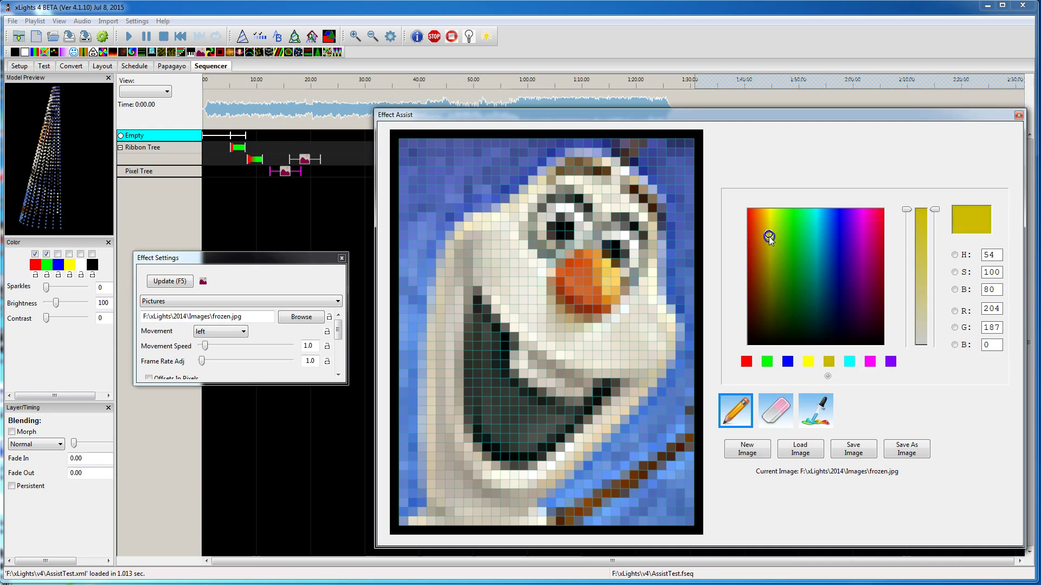
pyautogui.click(797, 230)
pyautogui.click(786, 269)
pyautogui.click(805, 234)
pyautogui.click(855, 233)
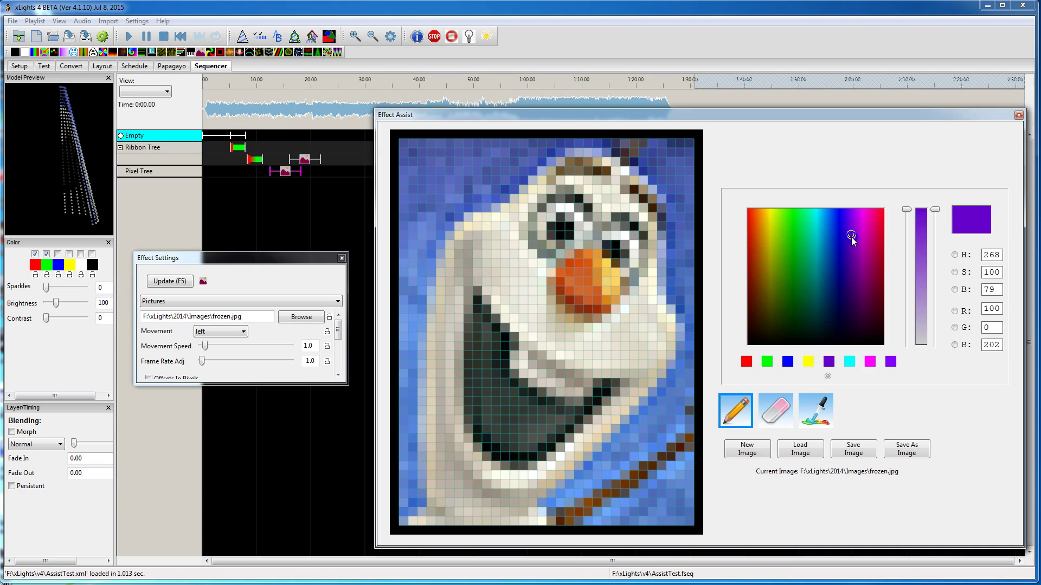
pyautogui.click(827, 240)
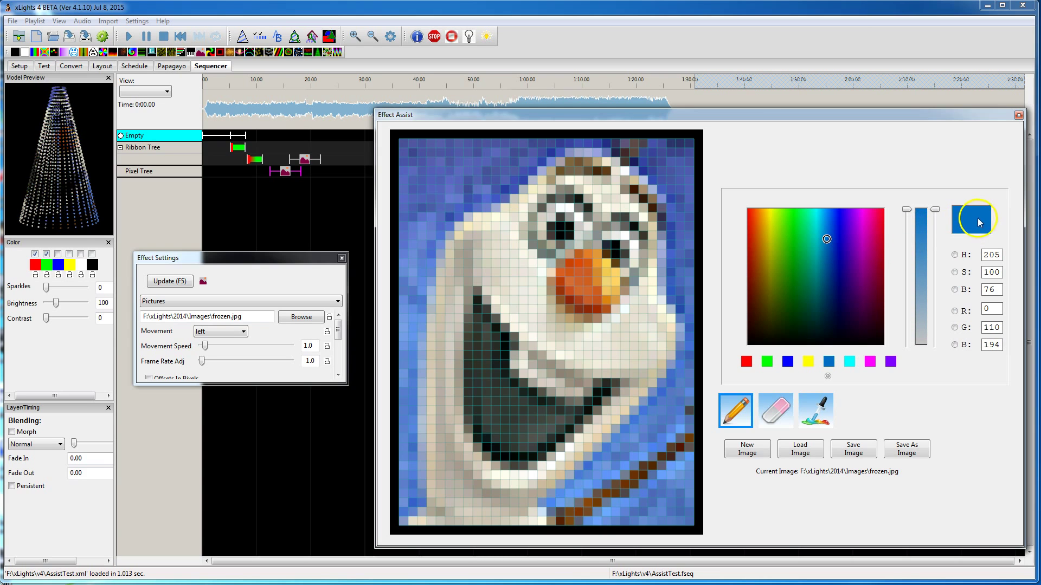
# Switch the slider to saturation mode and lower the blue (H 205) to S 72
pyautogui.click(955, 272)
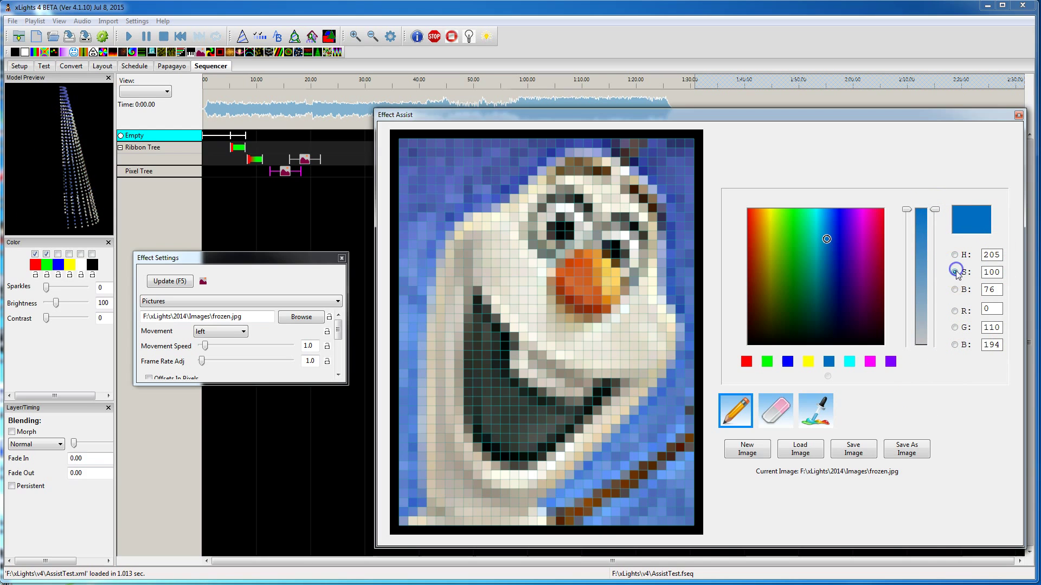
pyautogui.click(938, 215)
pyautogui.moveTo(934, 213); pyautogui.dragTo(931, 246)
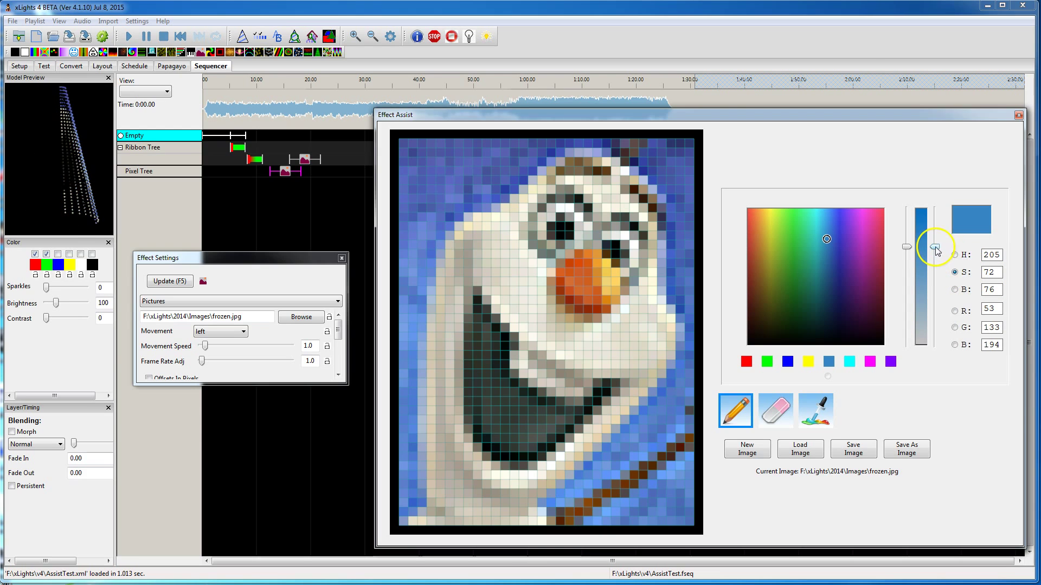
# Fine-tune saturation to 74, raise brightness slightly, and pick a medium, less saturated blue
pyautogui.moveTo(935, 247)
pyautogui.mouseDown()
pyautogui.moveTo(933, 274)
pyautogui.moveTo(935, 244)
pyautogui.mouseUp()
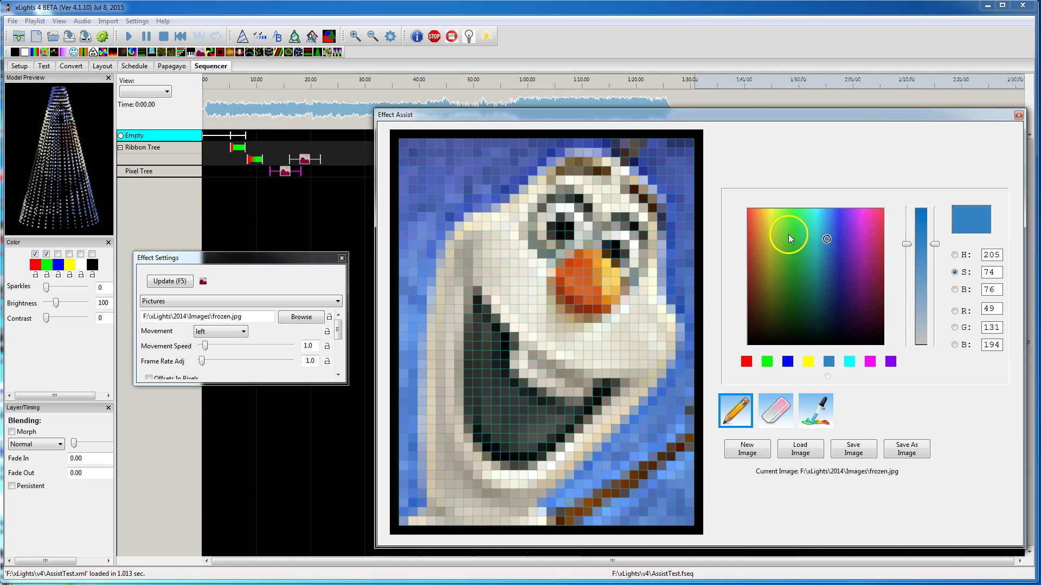
pyautogui.moveTo(790, 239)
pyautogui.mouseDown()
pyautogui.moveTo(841, 237)
pyautogui.moveTo(813, 249)
pyautogui.moveTo(806, 276)
pyautogui.moveTo(836, 275)
pyautogui.moveTo(811, 232)
pyautogui.moveTo(792, 242)
pyautogui.moveTo(818, 237)
pyautogui.mouseUp()
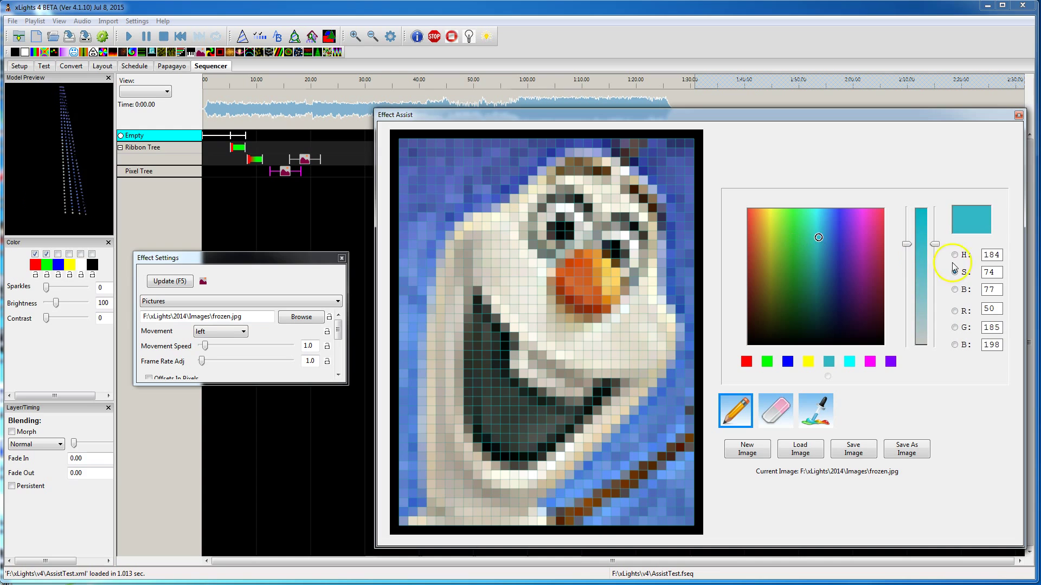
pyautogui.click(955, 289)
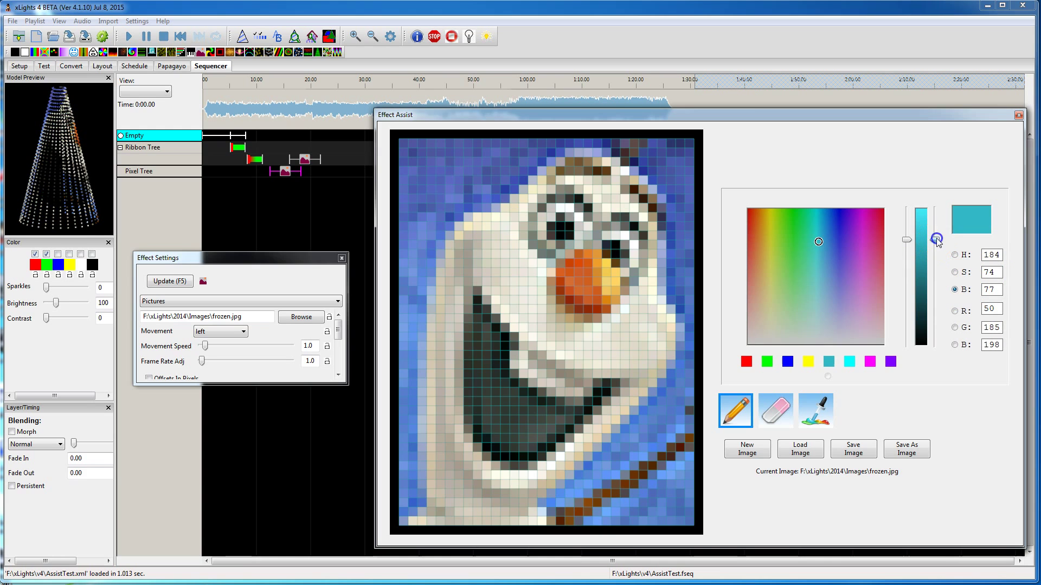
pyautogui.moveTo(937, 239); pyautogui.dragTo(935, 232)
pyautogui.moveTo(818, 242)
pyautogui.mouseDown()
pyautogui.moveTo(796, 239)
pyautogui.moveTo(819, 232)
pyautogui.moveTo(806, 267)
pyautogui.moveTo(835, 274)
pyautogui.mouseUp()
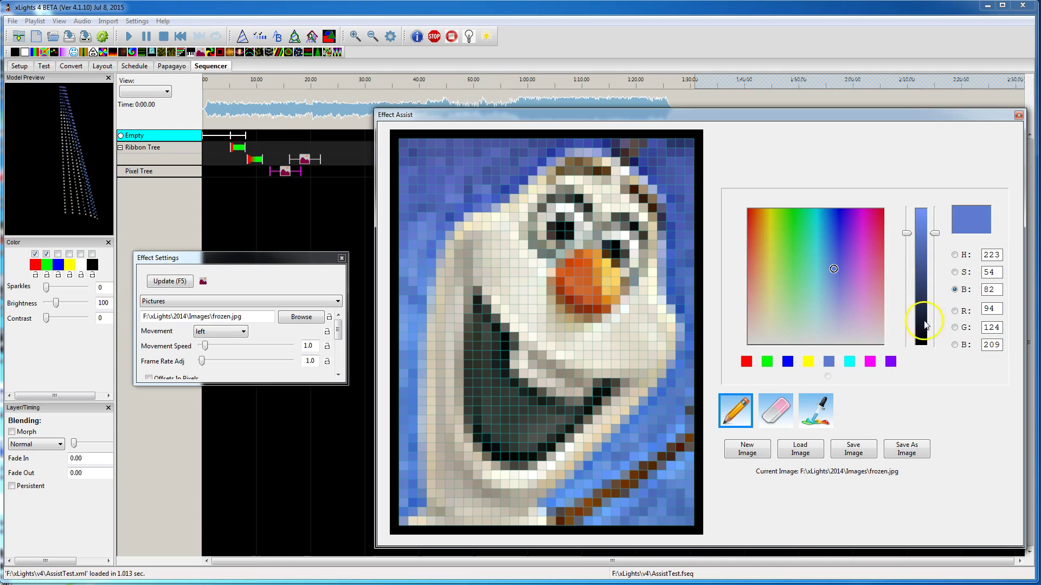
# Using the R and G slider modes, raise red to 160 and green to 153
pyautogui.click(956, 311)
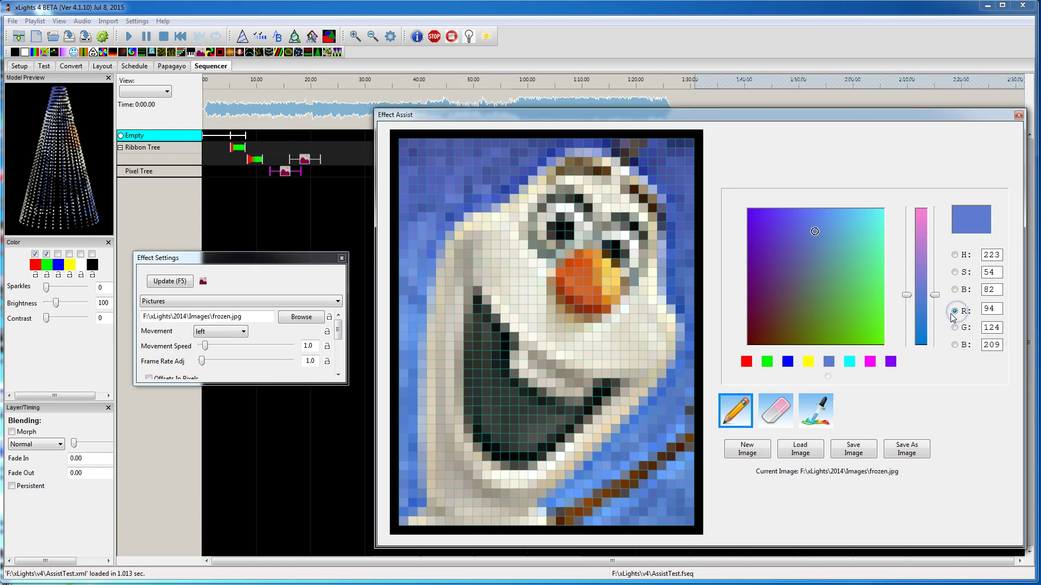
pyautogui.moveTo(906, 295)
pyautogui.mouseDown()
pyautogui.moveTo(906, 259)
pyautogui.moveTo(843, 299)
pyautogui.moveTo(794, 245)
pyautogui.mouseUp()
pyautogui.click(954, 327)
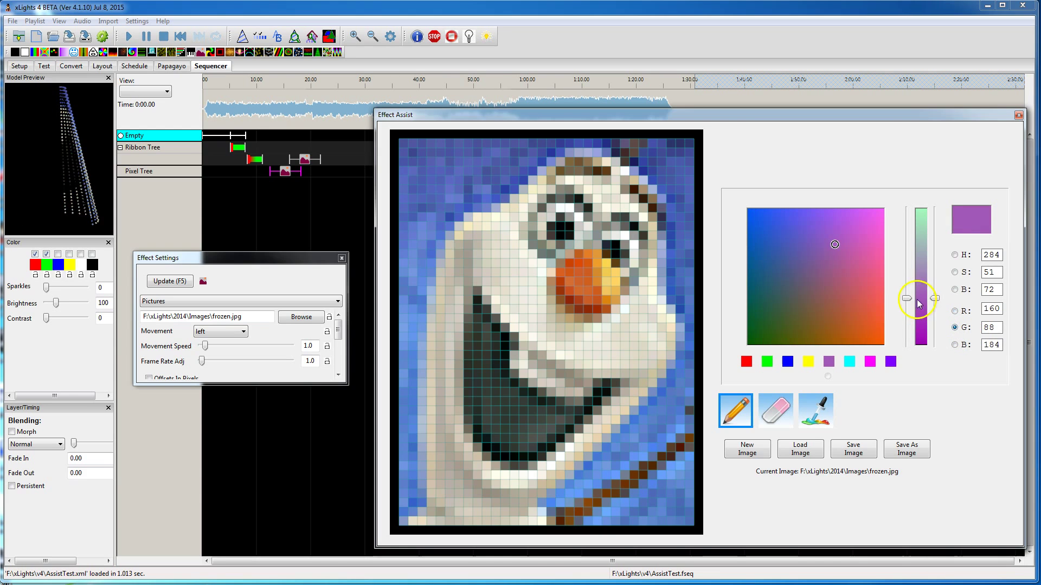
pyautogui.moveTo(919, 303); pyautogui.dragTo(912, 264)
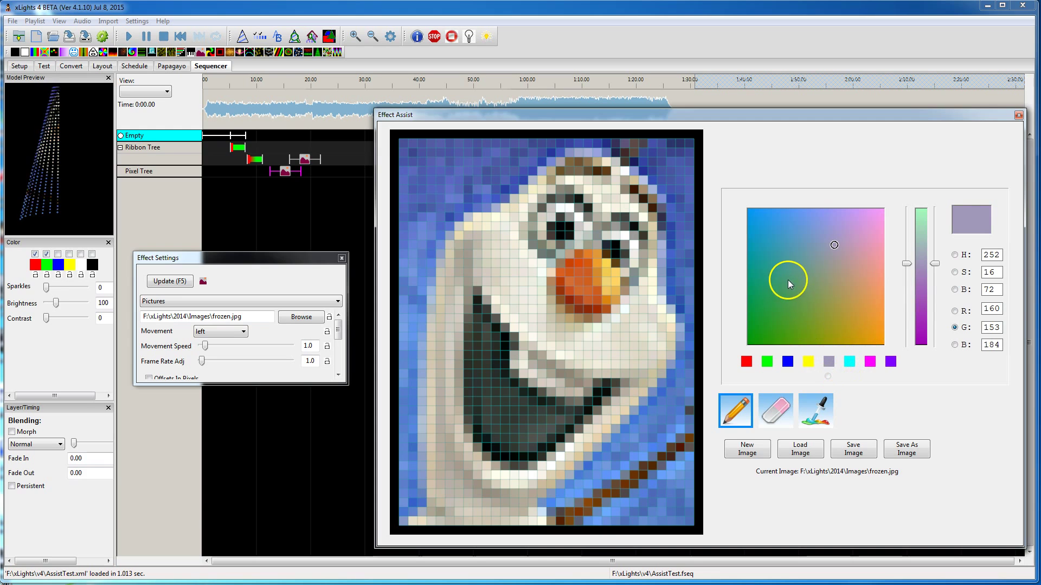
# Try medium green and cyan, then set the colour to yellow-green (RGB 206, 255, 84)
pyautogui.click(787, 306)
pyautogui.click(827, 362)
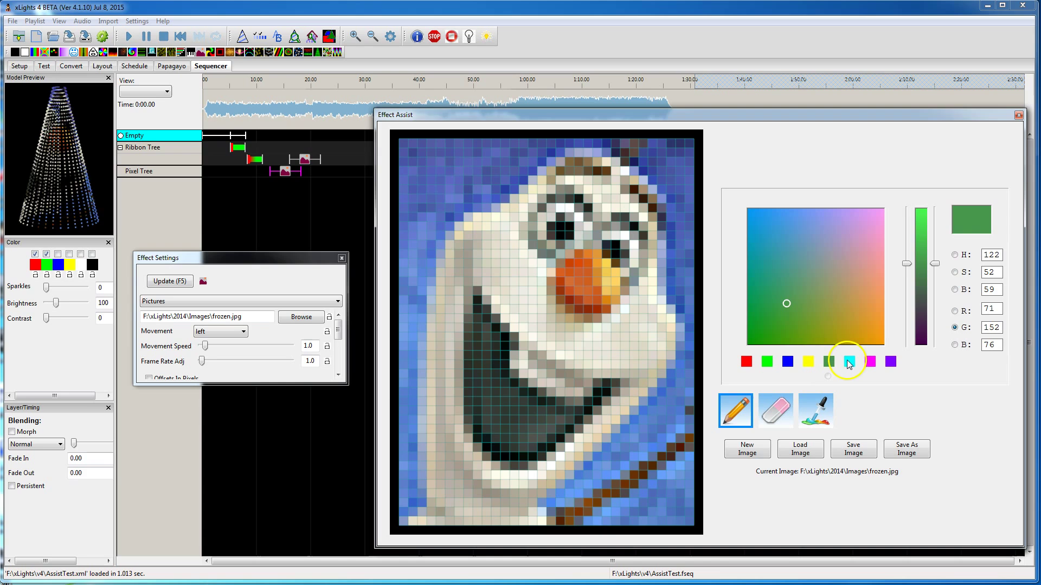
pyautogui.click(849, 362)
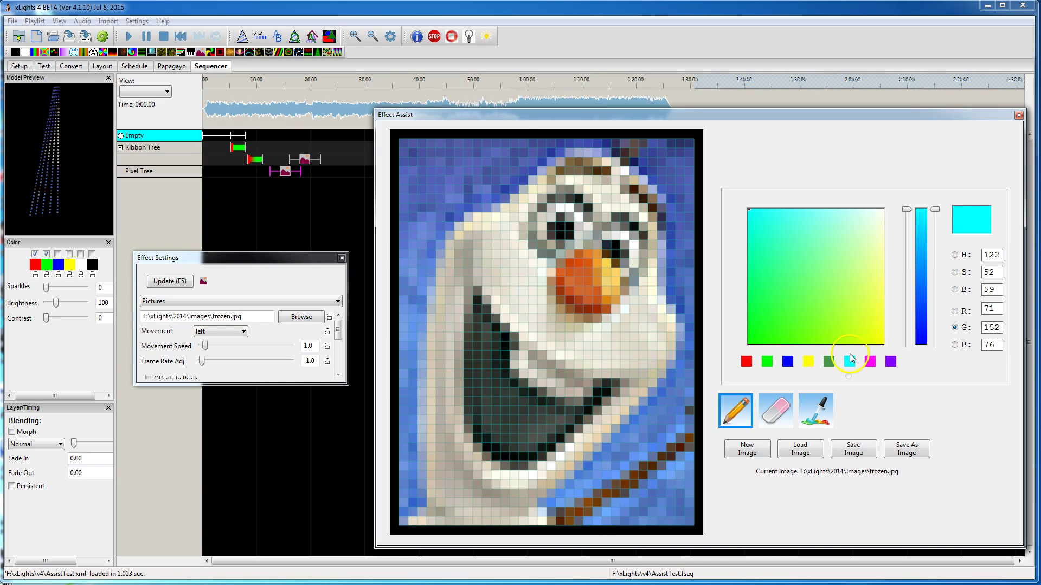
pyautogui.click(861, 303)
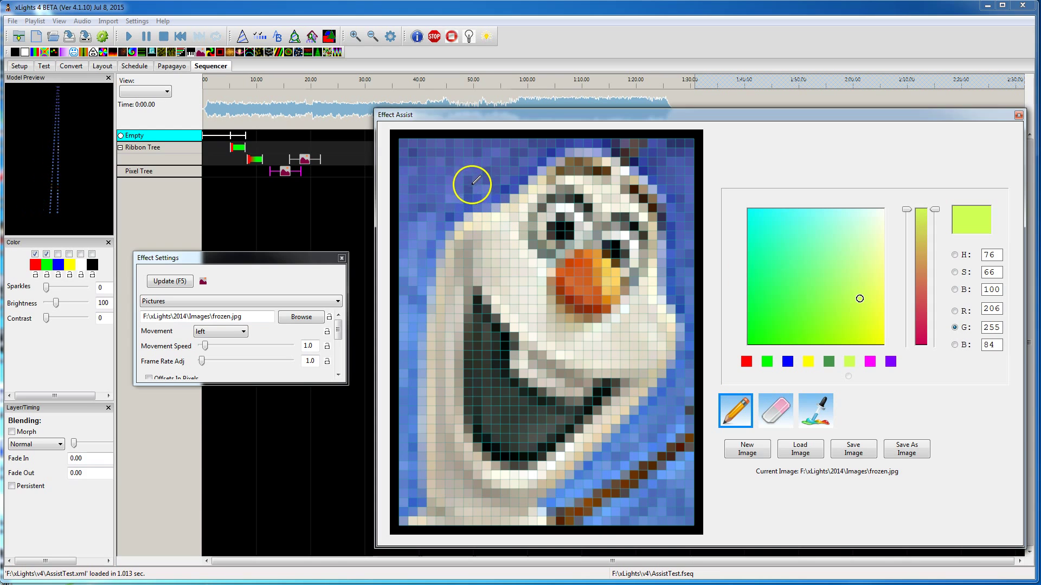
# Paint two yellow-green pixel columns beside Olaf's head on the frozen.jpg grid
pyautogui.moveTo(477, 187); pyautogui.dragTo(475, 215)
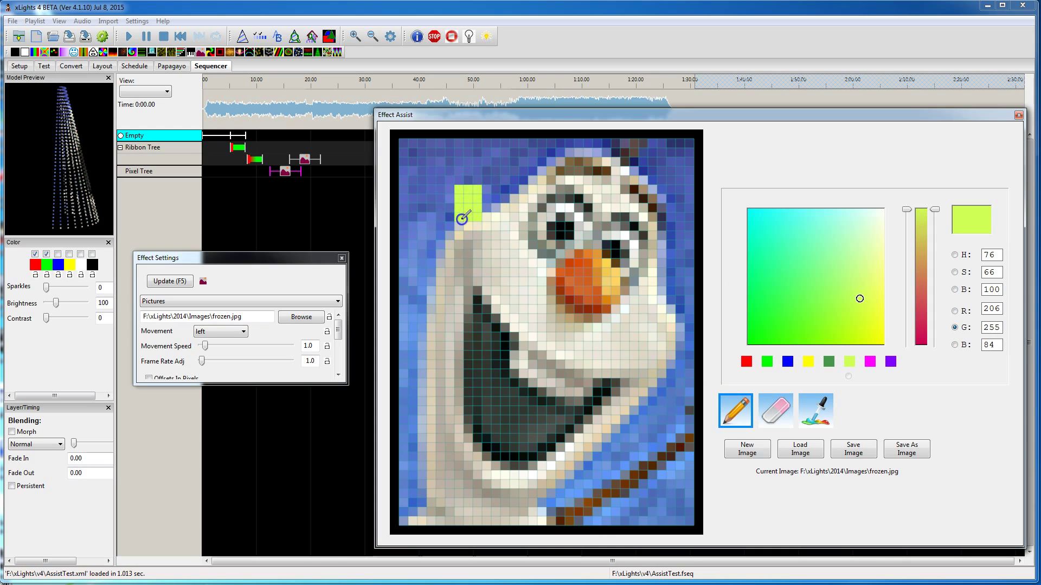
pyautogui.moveTo(499, 193)
pyautogui.mouseDown()
pyautogui.moveTo(488, 182)
pyautogui.moveTo(490, 222)
pyautogui.mouseUp()
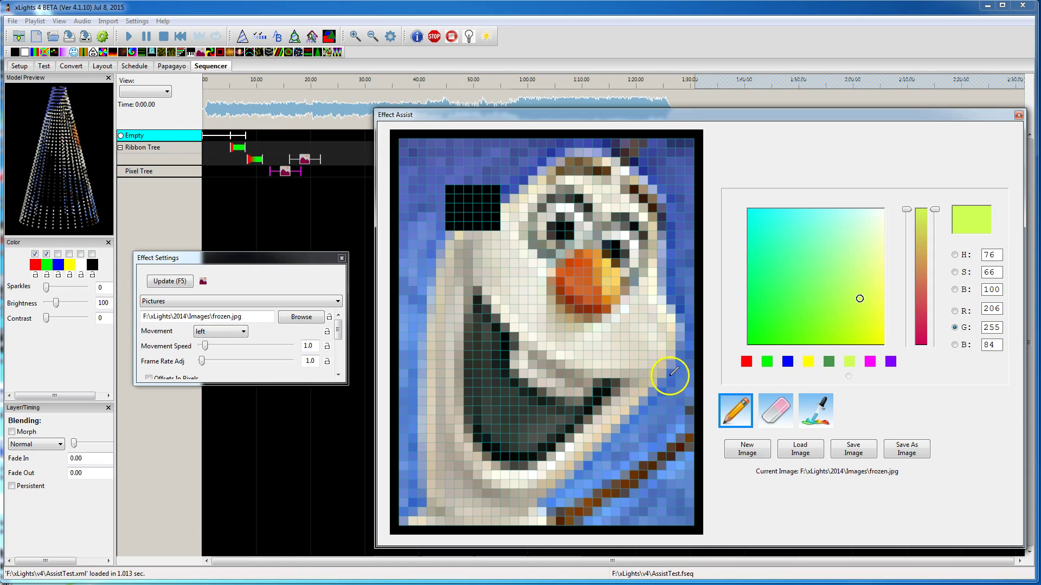
# Start a new image and browse the folder chooser to F:\xLights\v4
pyautogui.click(747, 449)
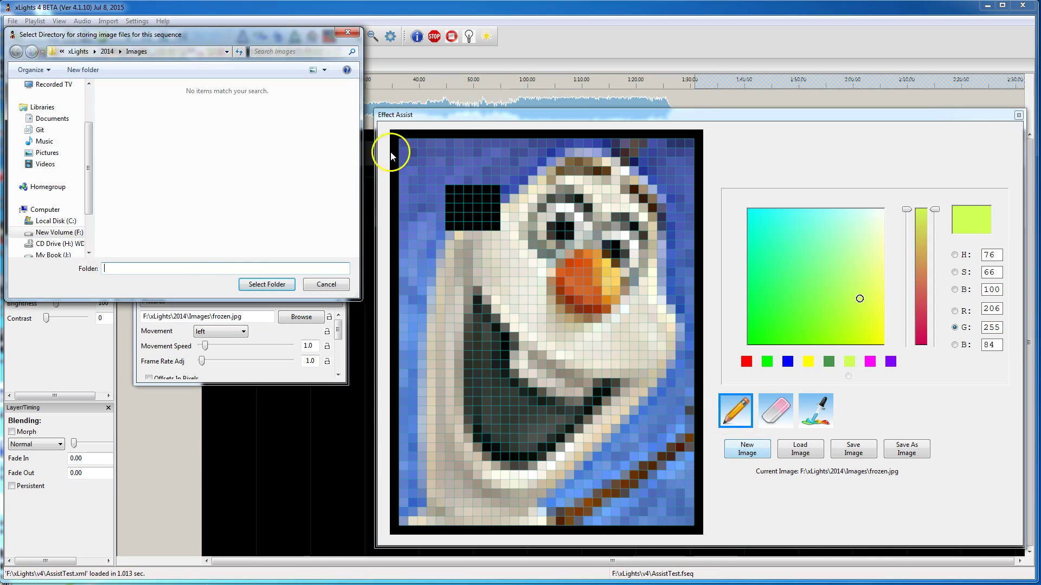
pyautogui.moveTo(298, 33); pyautogui.dragTo(518, 190)
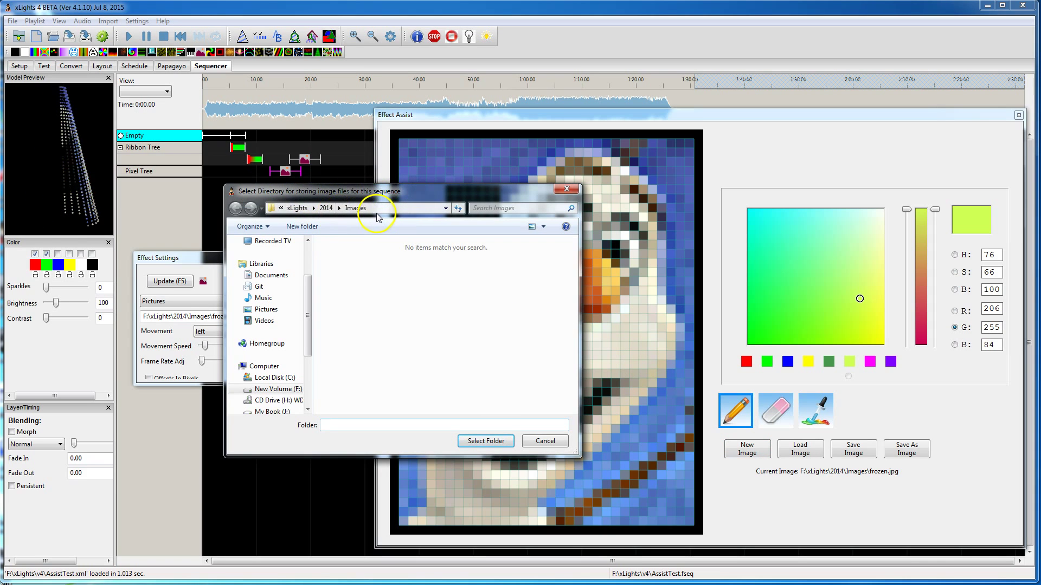
pyautogui.click(297, 208)
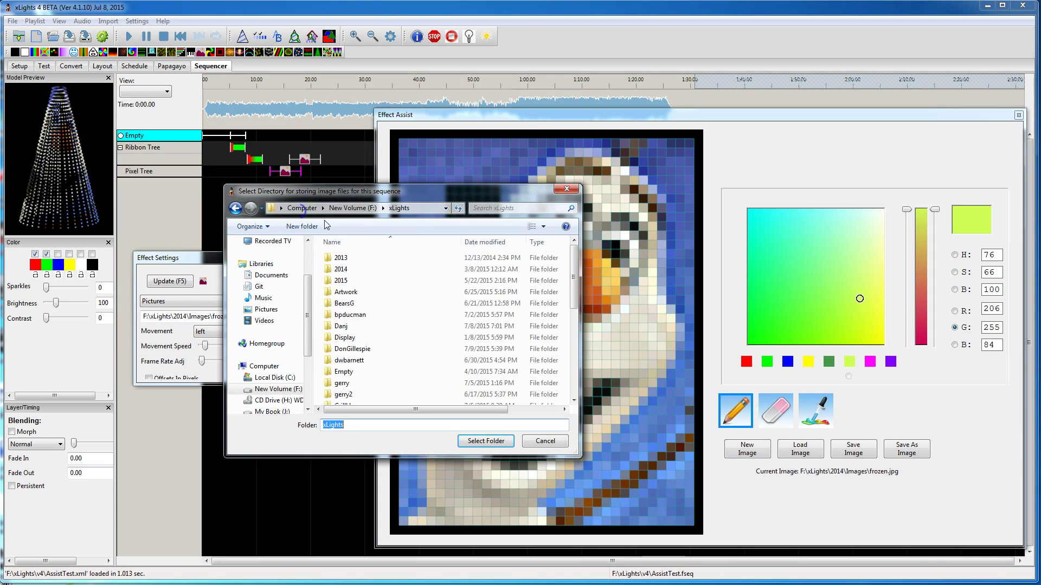
pyautogui.scroll(-5, 349, 371)
pyautogui.doubleClick(347, 390)
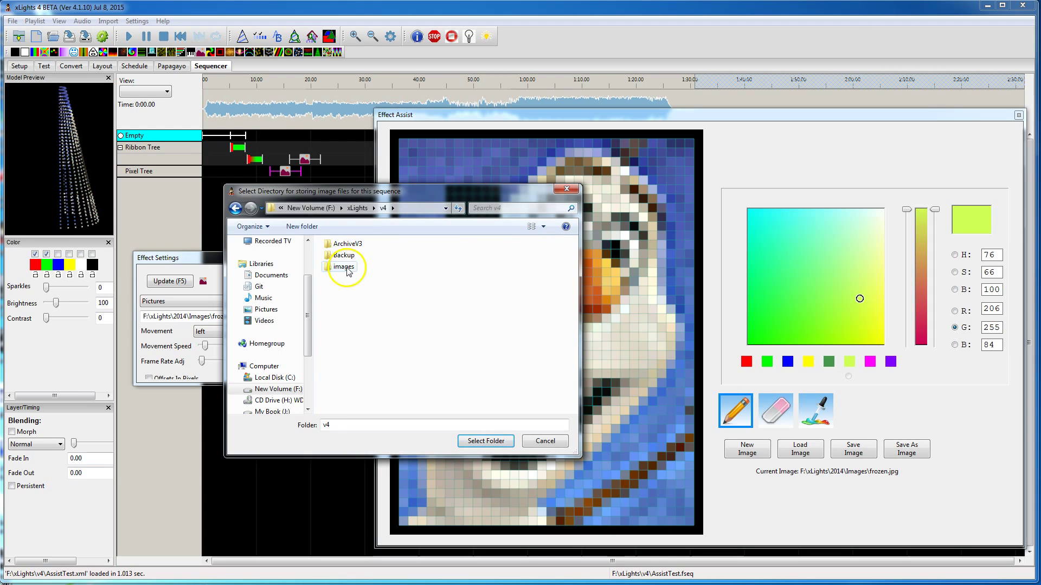
# Create an ImageTest folder inside v4 and select it as the image storage folder
pyautogui.rightClick(410, 333)
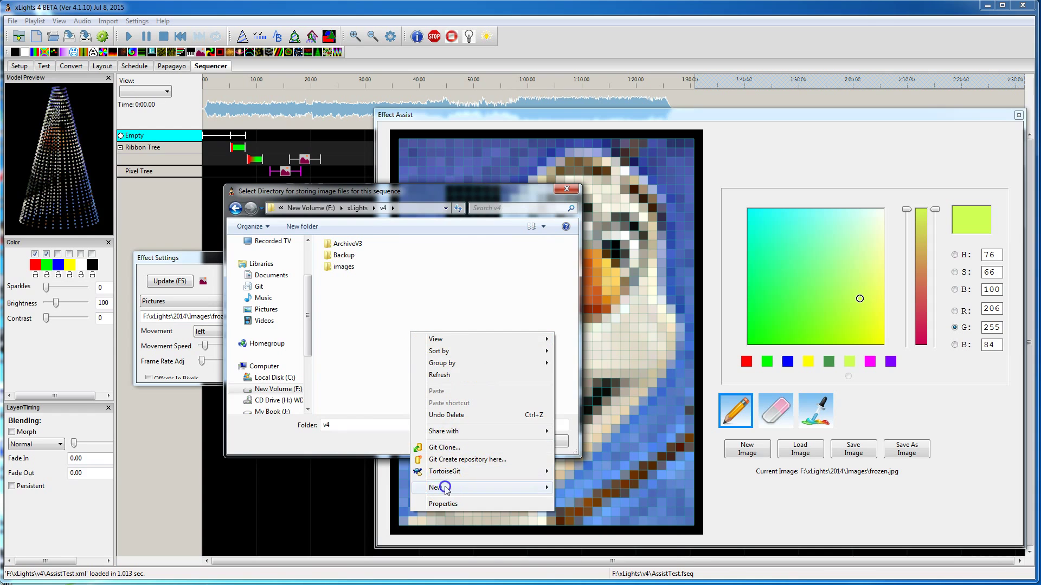
pyautogui.moveTo(520, 488)
pyautogui.click(571, 486)
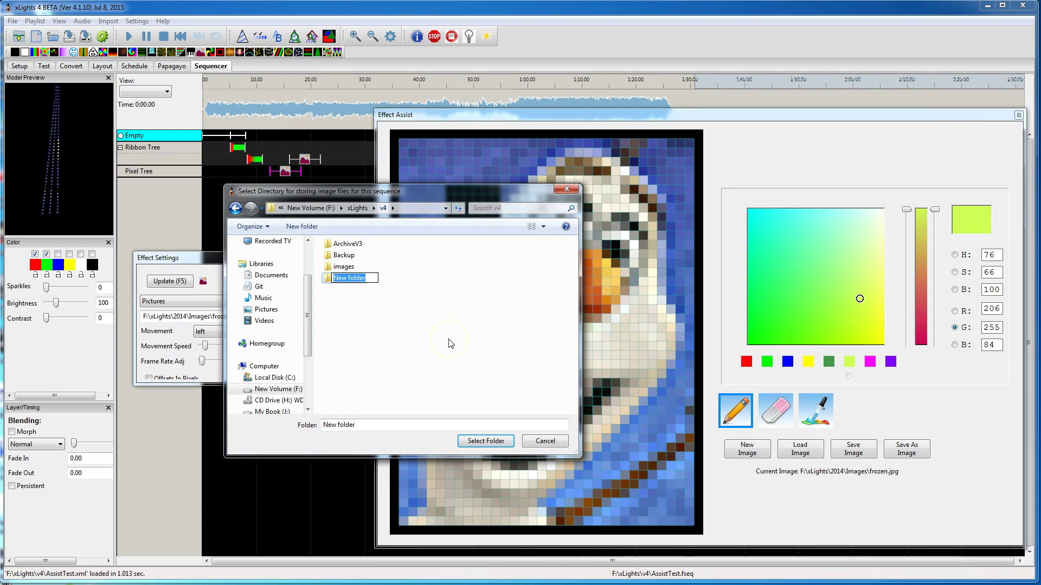
pyautogui.write('ImageTest')
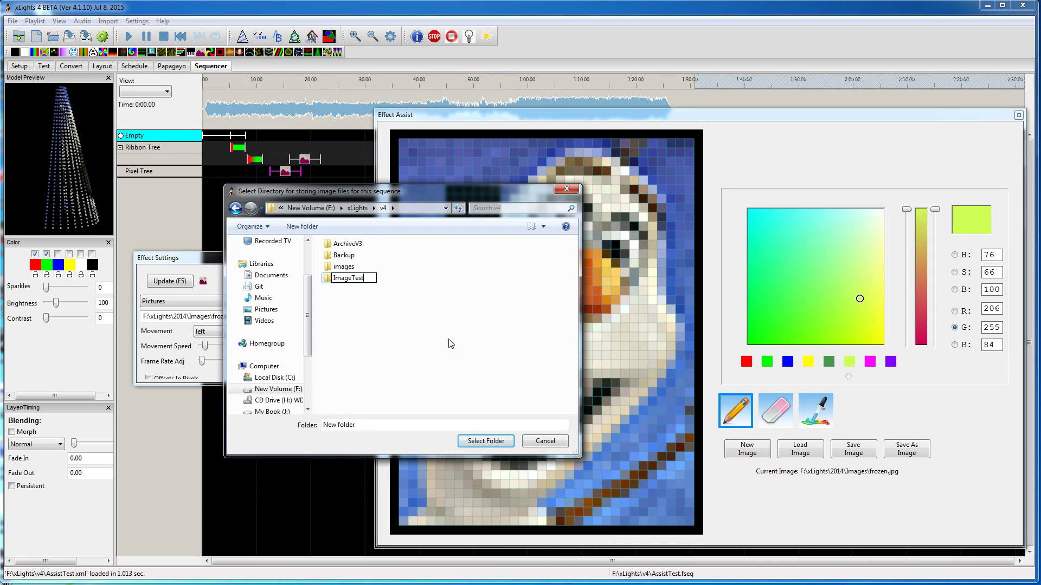
pyautogui.press('Return')
pyautogui.doubleClick(348, 278)
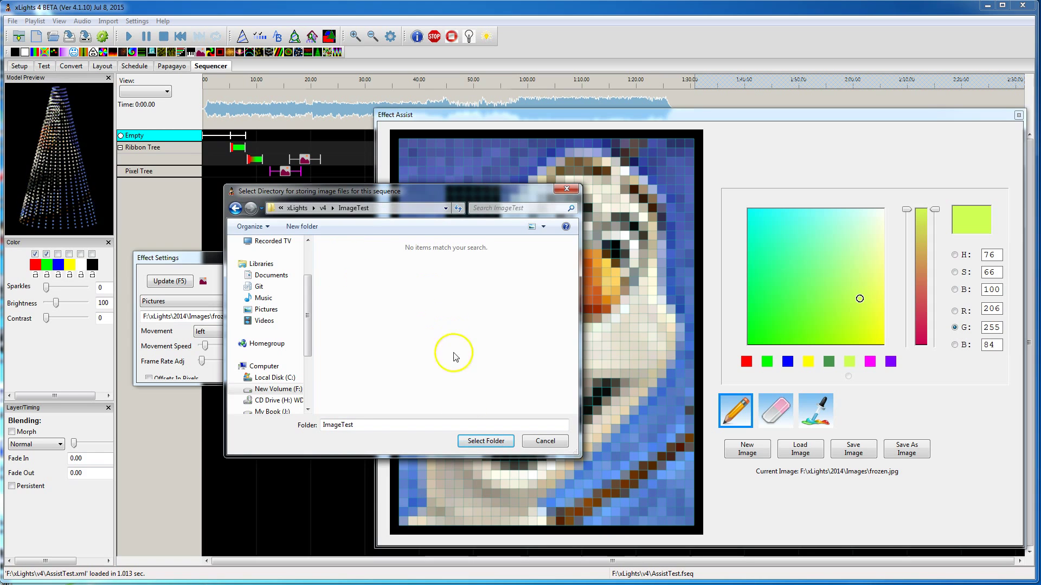
pyautogui.click(481, 440)
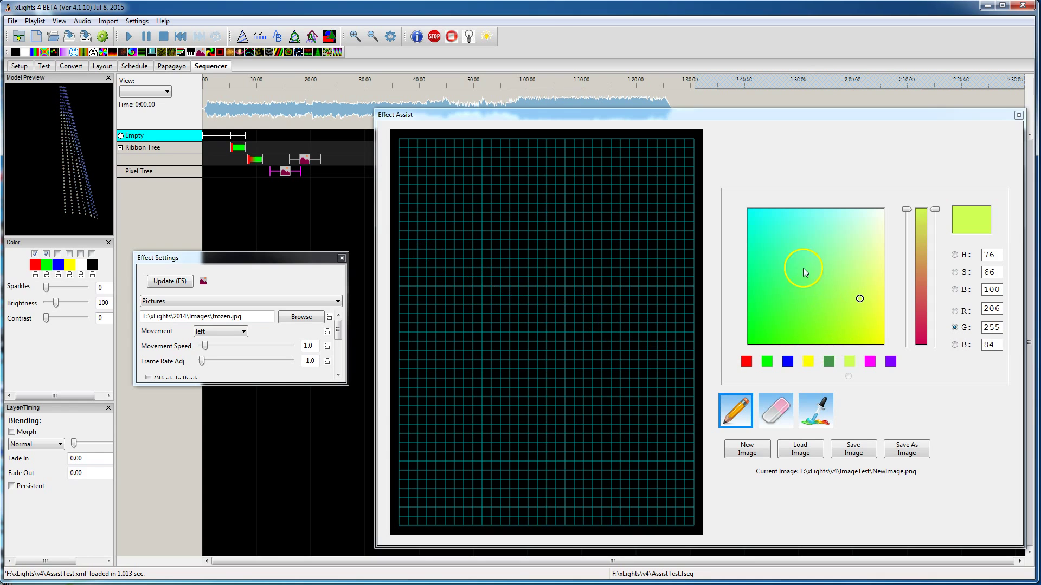
# Draw cyan scribbles near the top of the grid and a green scribble on the right middle
pyautogui.click(775, 225)
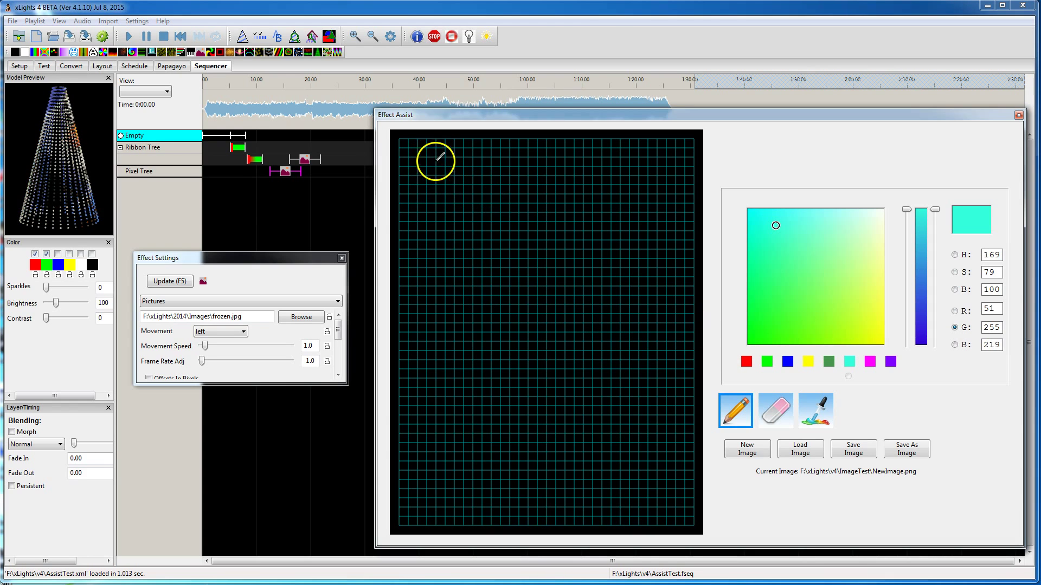
pyautogui.moveTo(437, 159)
pyautogui.mouseDown()
pyautogui.moveTo(399, 196)
pyautogui.moveTo(441, 205)
pyautogui.moveTo(437, 185)
pyautogui.moveTo(485, 185)
pyautogui.mouseUp()
pyautogui.click(623, 181)
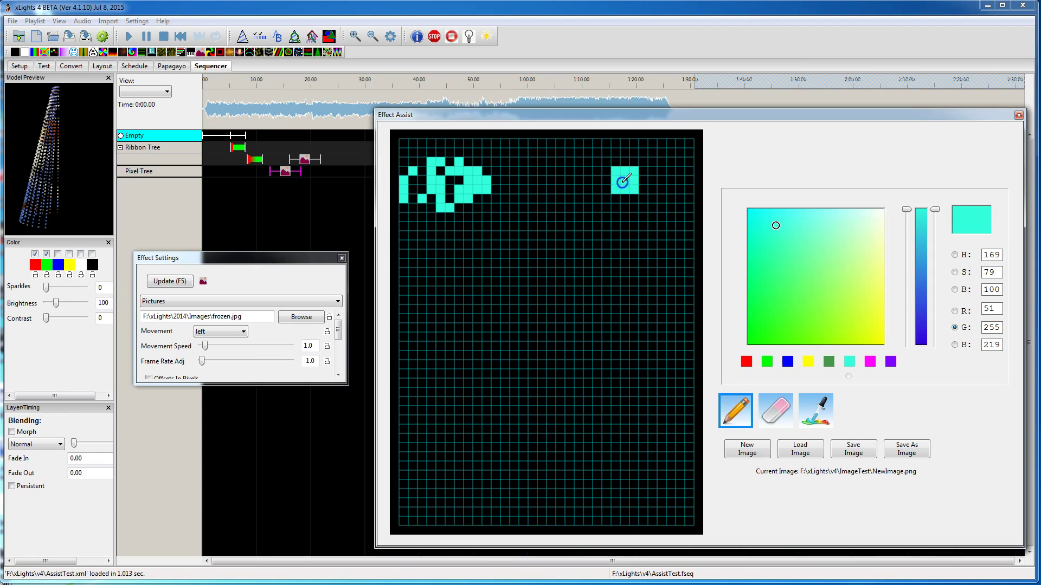
pyautogui.click(788, 301)
pyautogui.moveTo(566, 253)
pyautogui.mouseDown()
pyautogui.moveTo(655, 290)
pyautogui.moveTo(681, 261)
pyautogui.mouseUp()
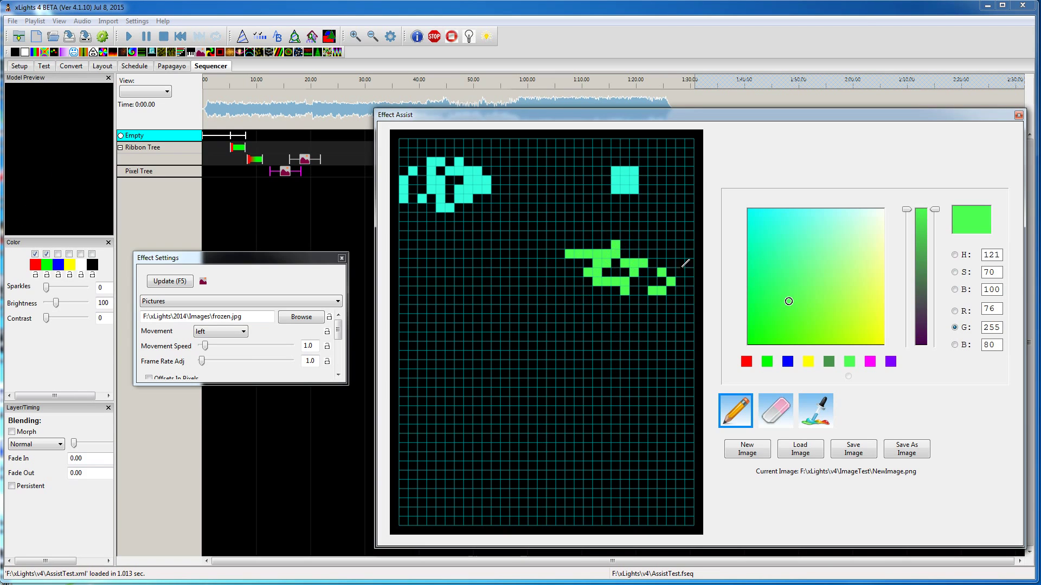
# Add yellow loops with a dot, a light-green curve, and a magenta loop lower down
pyautogui.click(882, 296)
pyautogui.moveTo(505, 234)
pyautogui.mouseDown()
pyautogui.moveTo(418, 297)
pyautogui.moveTo(461, 282)
pyautogui.mouseUp()
pyautogui.click(532, 296)
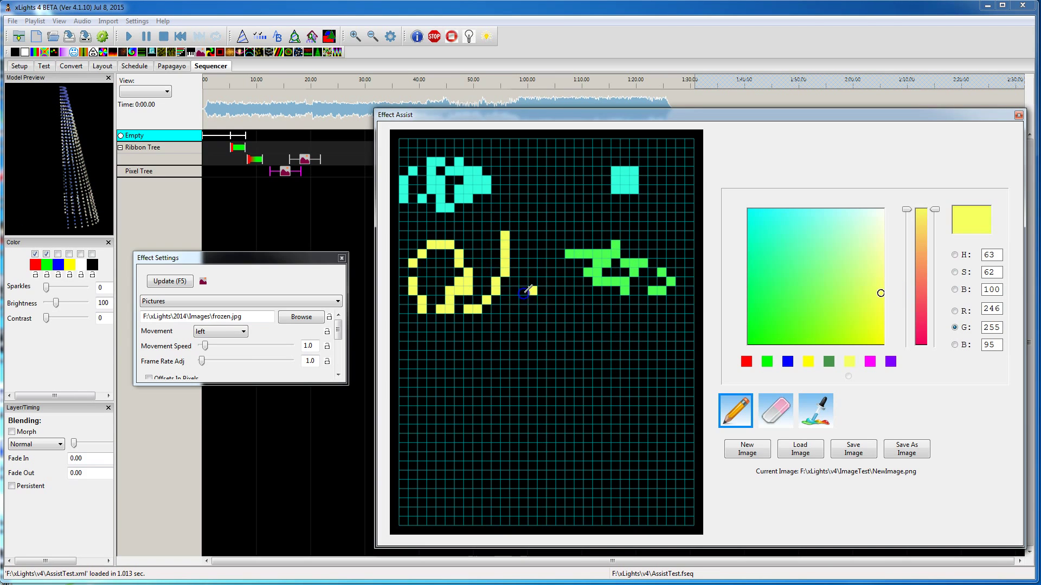
pyautogui.click(848, 245)
pyautogui.moveTo(478, 408)
pyautogui.mouseDown()
pyautogui.moveTo(481, 458)
pyautogui.moveTo(468, 464)
pyautogui.mouseUp()
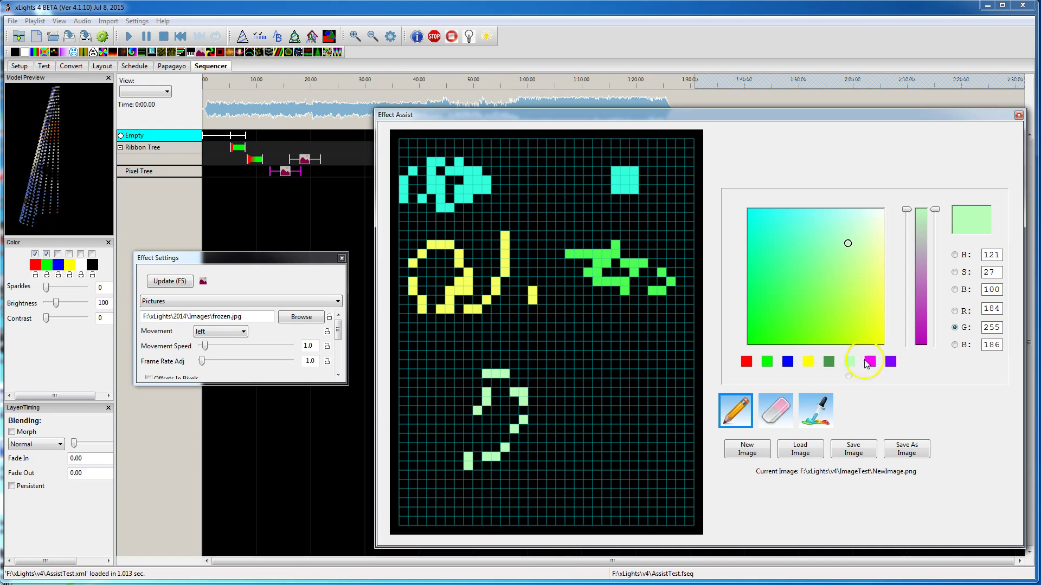
pyautogui.click(870, 362)
pyautogui.moveTo(588, 419)
pyautogui.mouseDown()
pyautogui.moveTo(622, 464)
pyautogui.moveTo(643, 370)
pyautogui.moveTo(579, 373)
pyautogui.mouseUp()
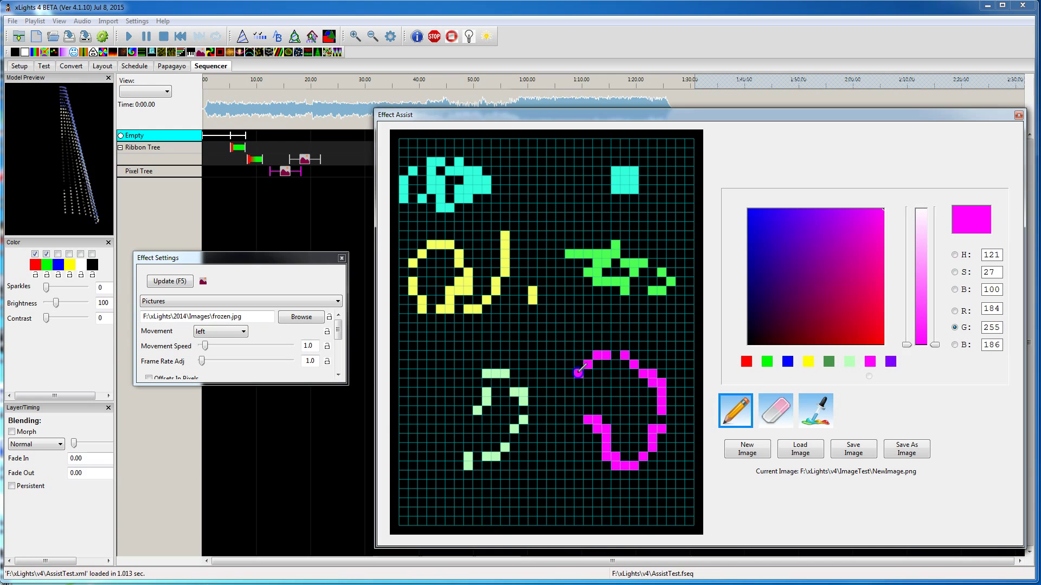
# Save the drawing as Image1.png in ImageTest, confirming the overwrite
pyautogui.click(855, 450)
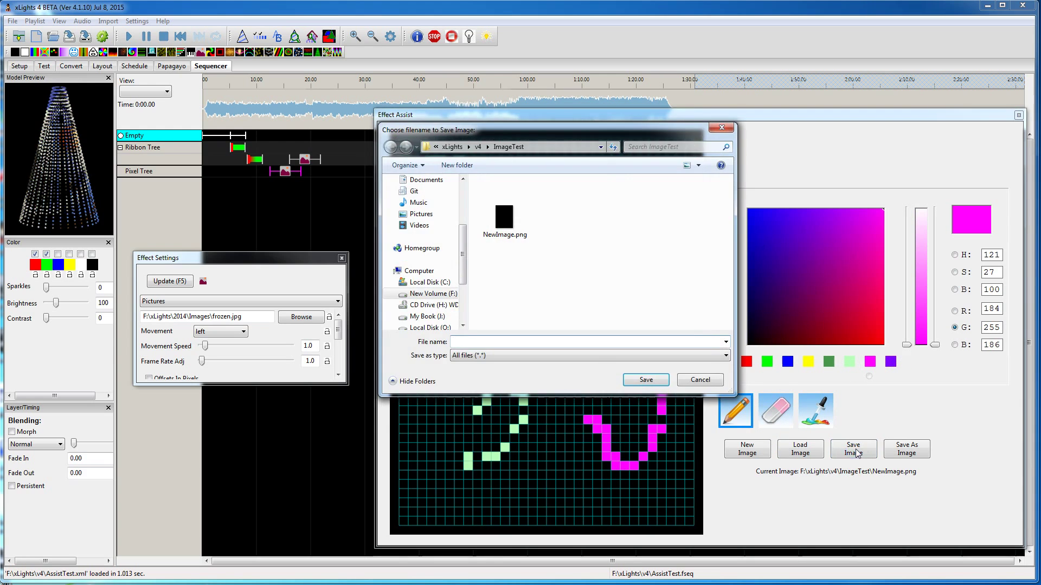
pyautogui.moveTo(590, 133); pyautogui.dragTo(535, 180)
pyautogui.click(461, 387)
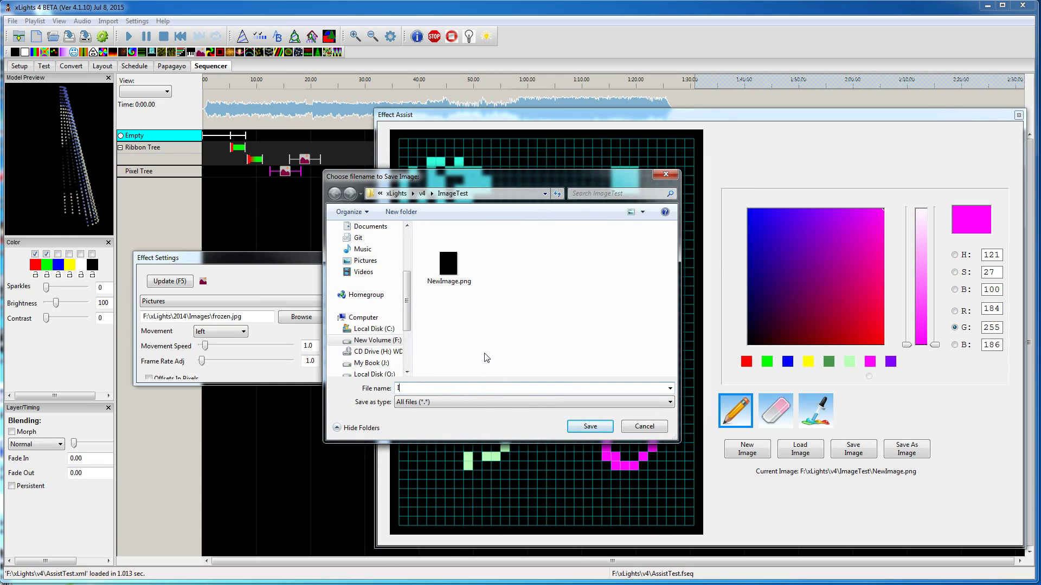
pyautogui.write('Image1')
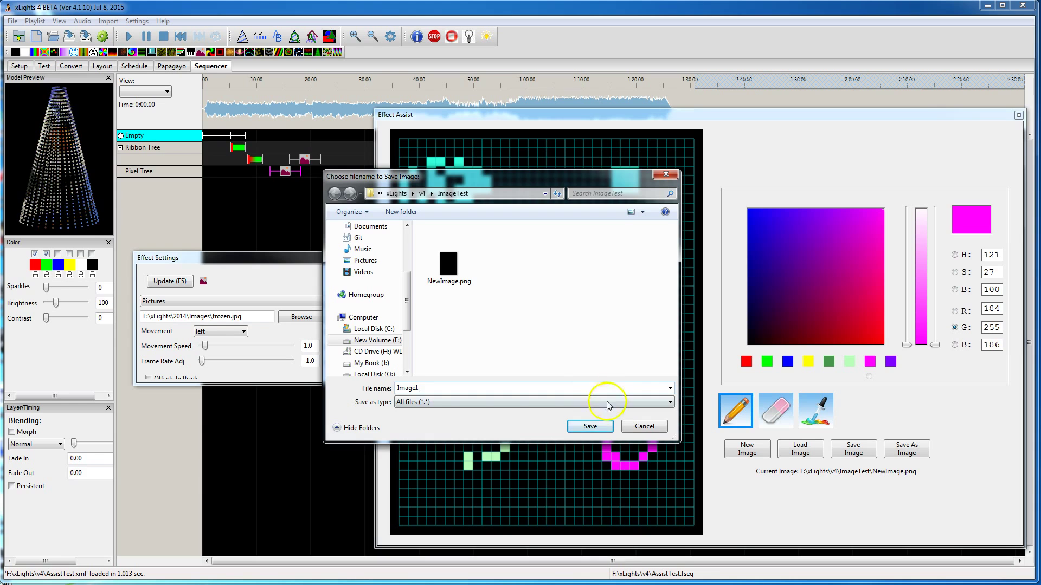
pyautogui.click(590, 426)
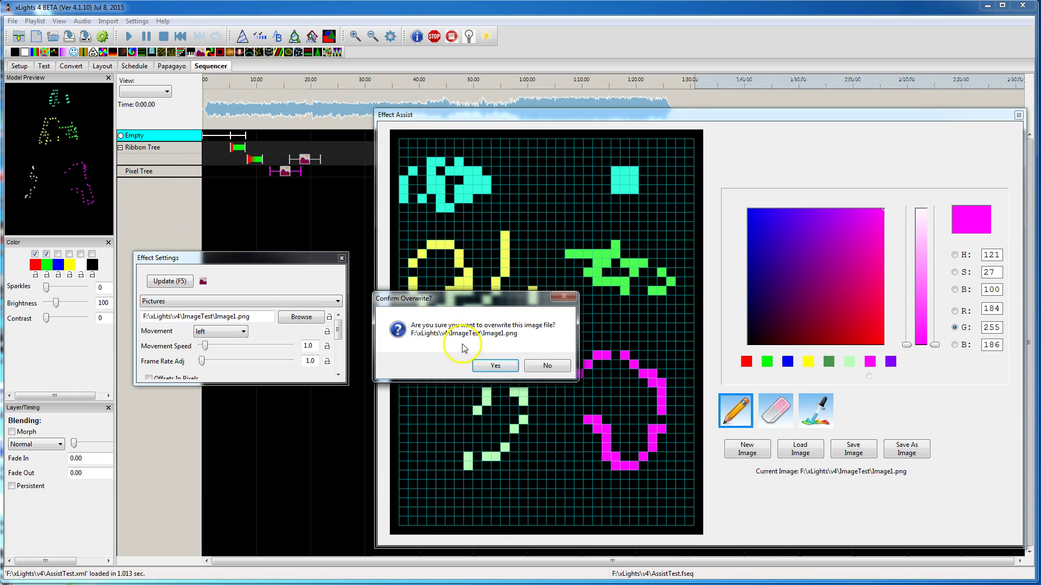
pyautogui.click(493, 366)
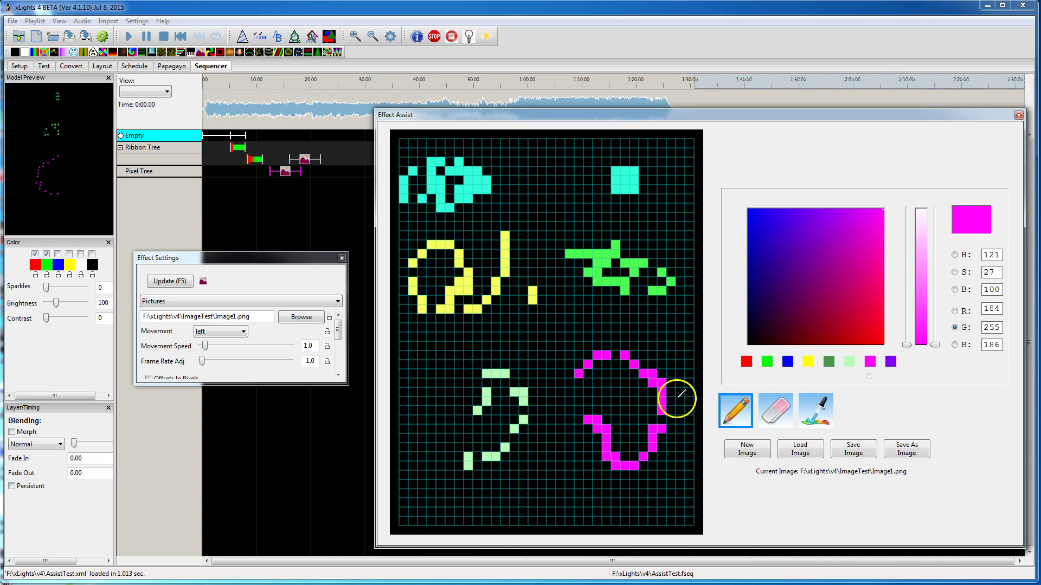
# Clear to a new image and scatter crimson cells around the grid
pyautogui.click(757, 452)
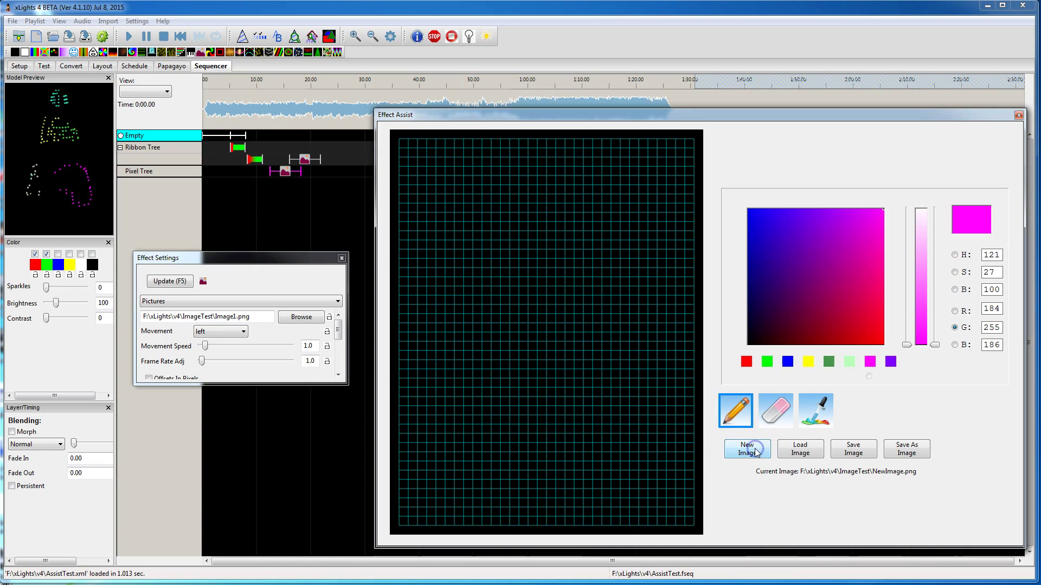
pyautogui.click(866, 312)
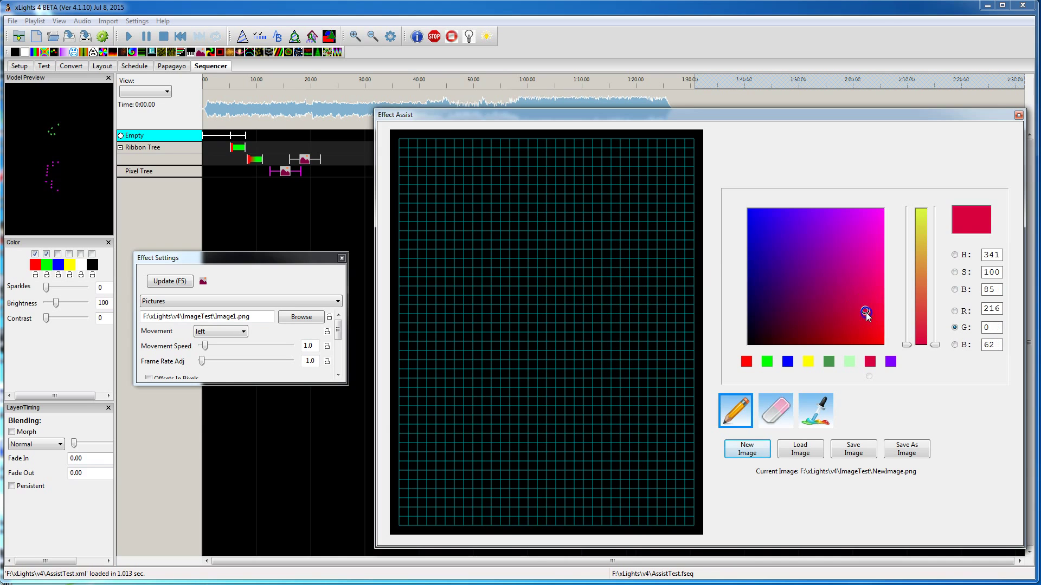
pyautogui.click(597, 190)
pyautogui.click(578, 410)
pyautogui.click(495, 373)
pyautogui.click(643, 383)
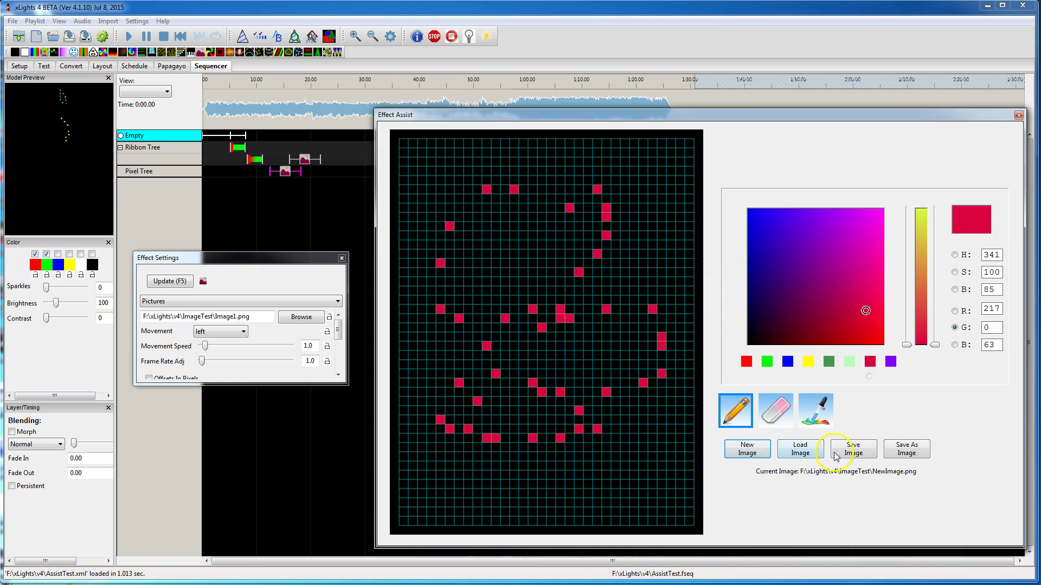
# Save the crimson drawing as Image2.png, confirming the overwrite, and save it once more
pyautogui.click(835, 457)
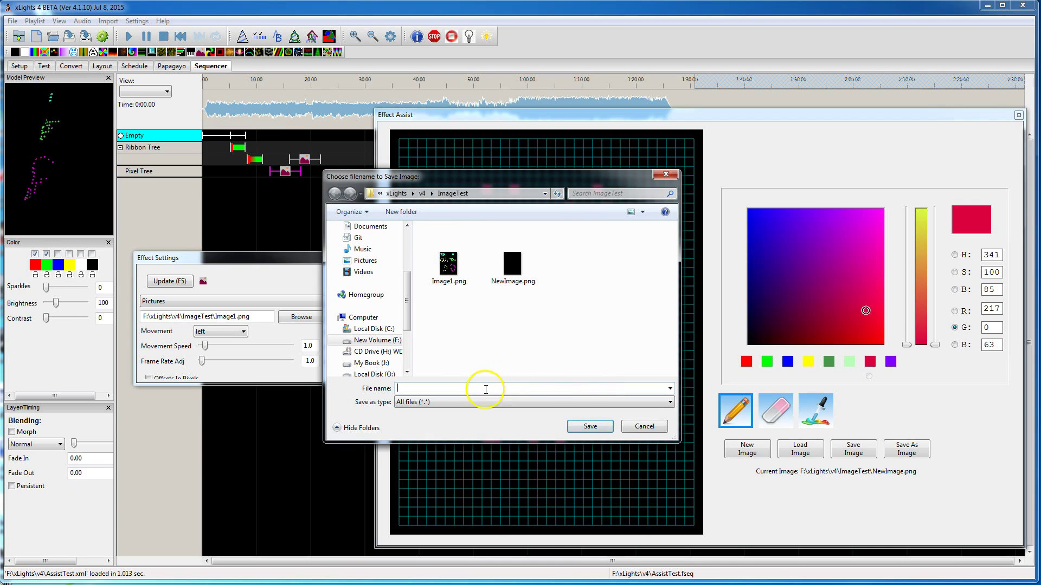
pyautogui.write('Image')
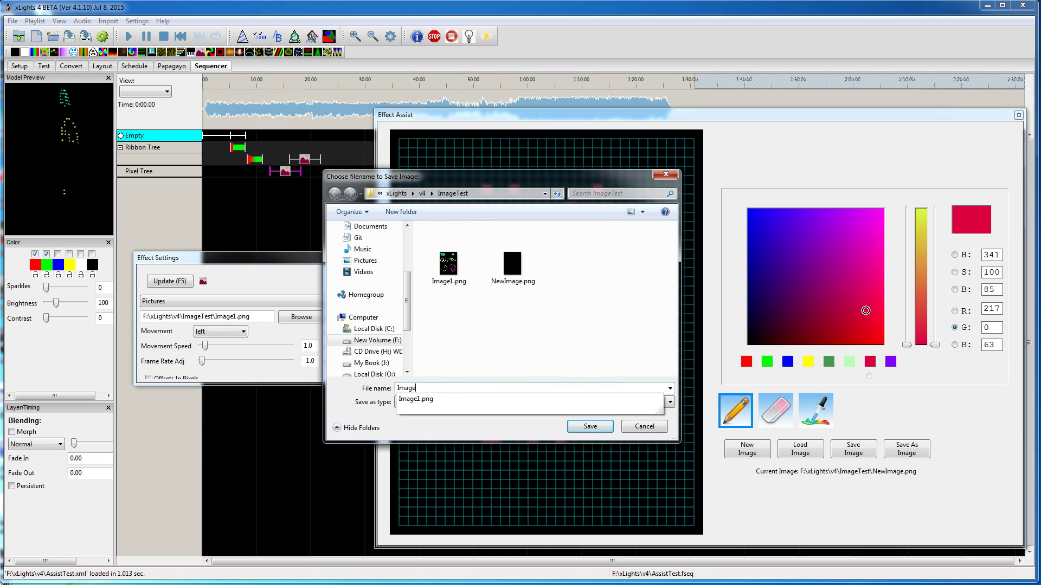
pyautogui.write('2')
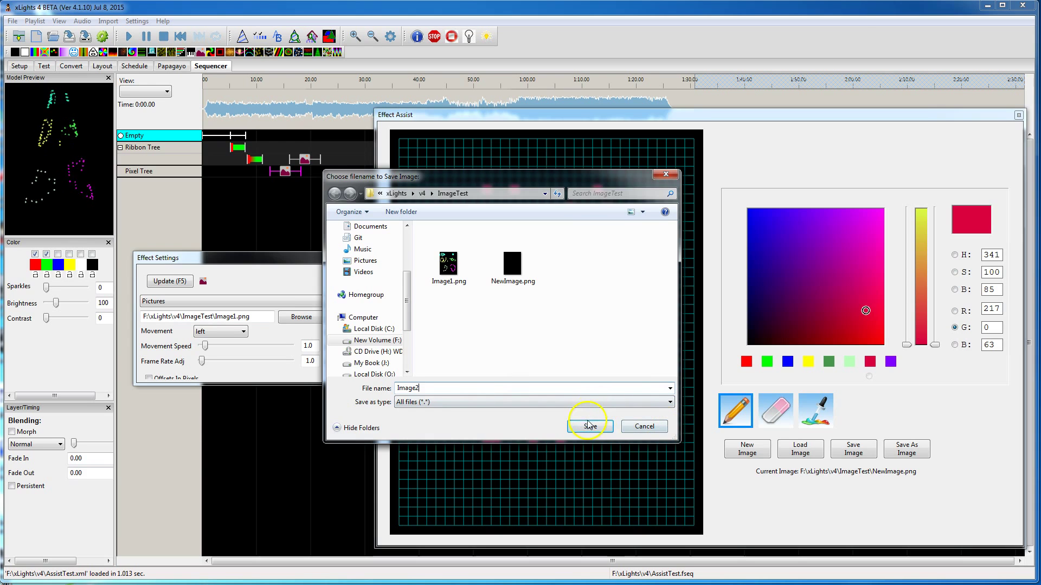
pyautogui.click(480, 367)
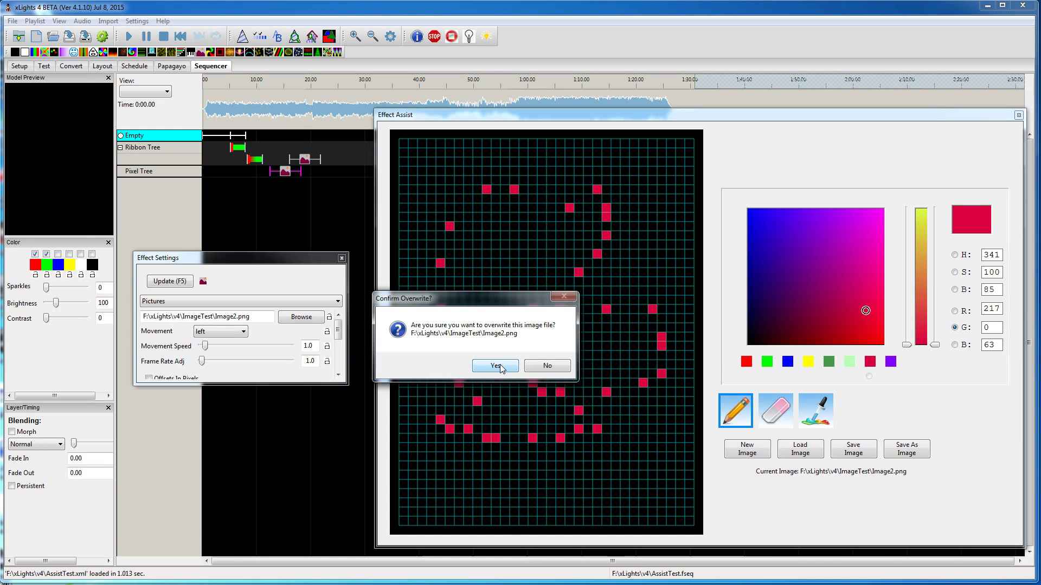
pyautogui.click(496, 366)
pyautogui.click(853, 449)
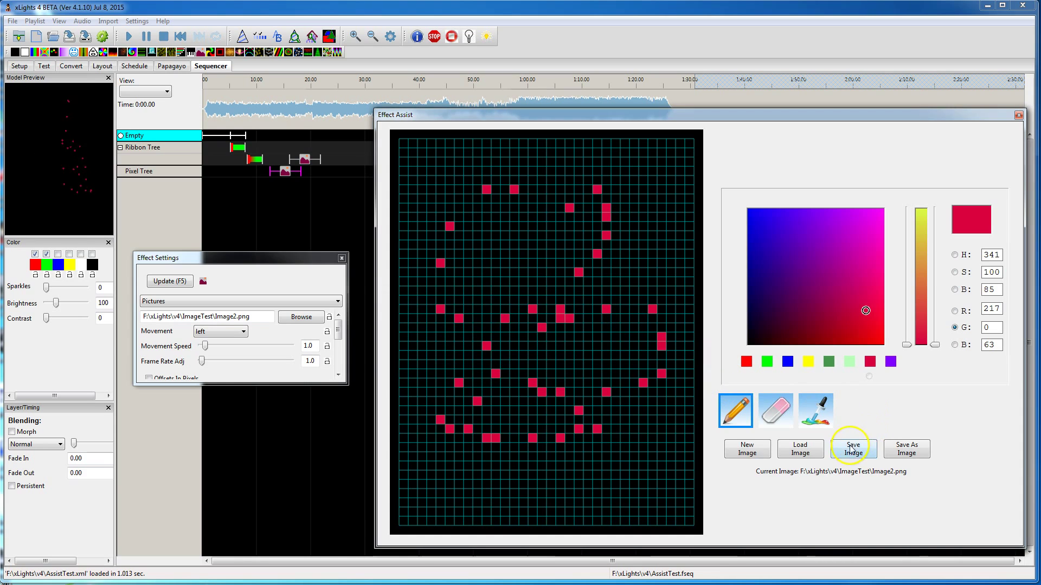
pyautogui.click(809, 454)
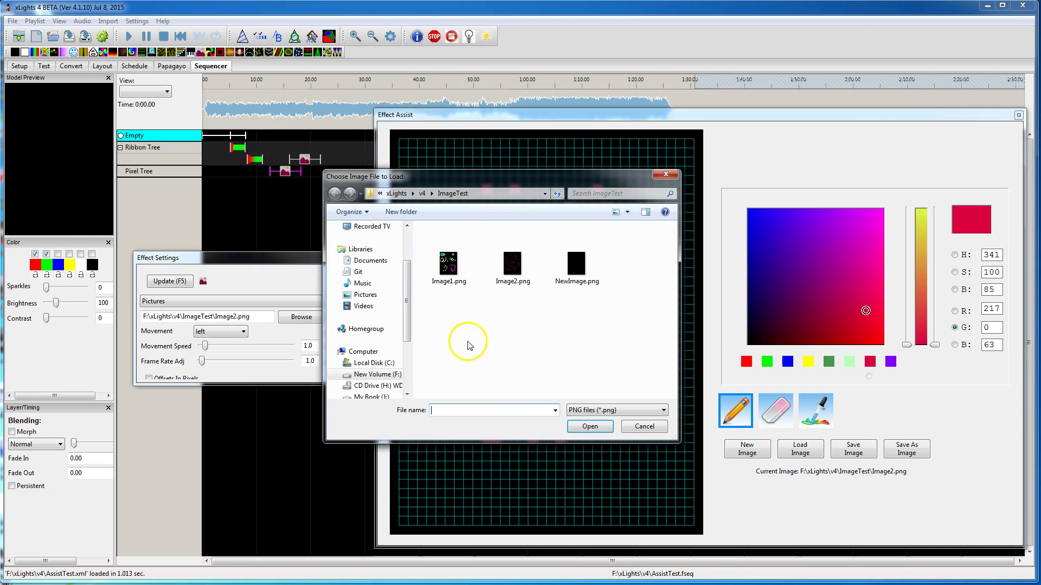
# Load Image1.png, then reopen the image chooser filtered to JPG files
pyautogui.doubleClick(450, 263)
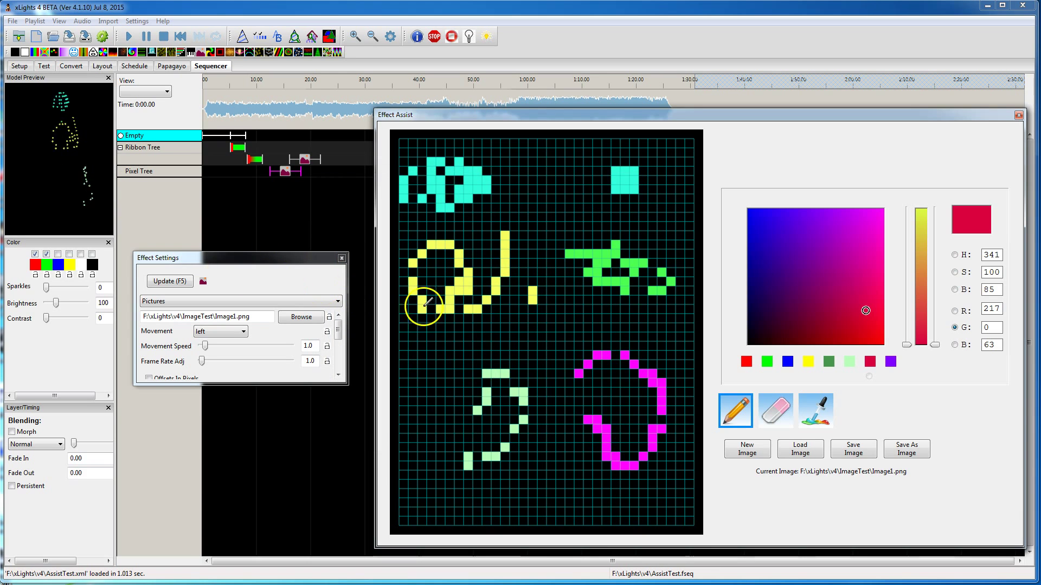
pyautogui.click(800, 450)
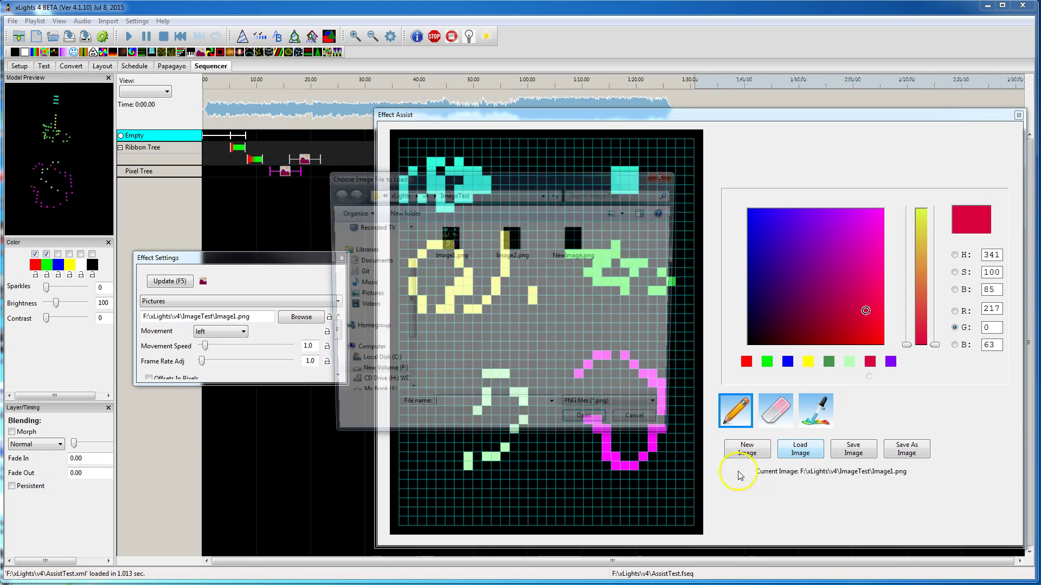
pyautogui.click(654, 410)
pyautogui.click(648, 434)
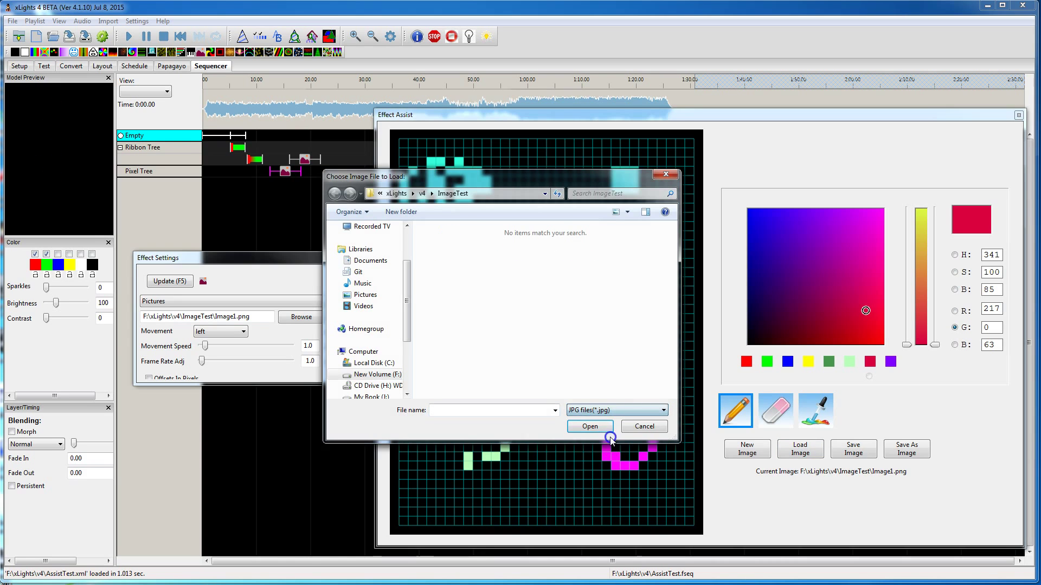
pyautogui.click(545, 194)
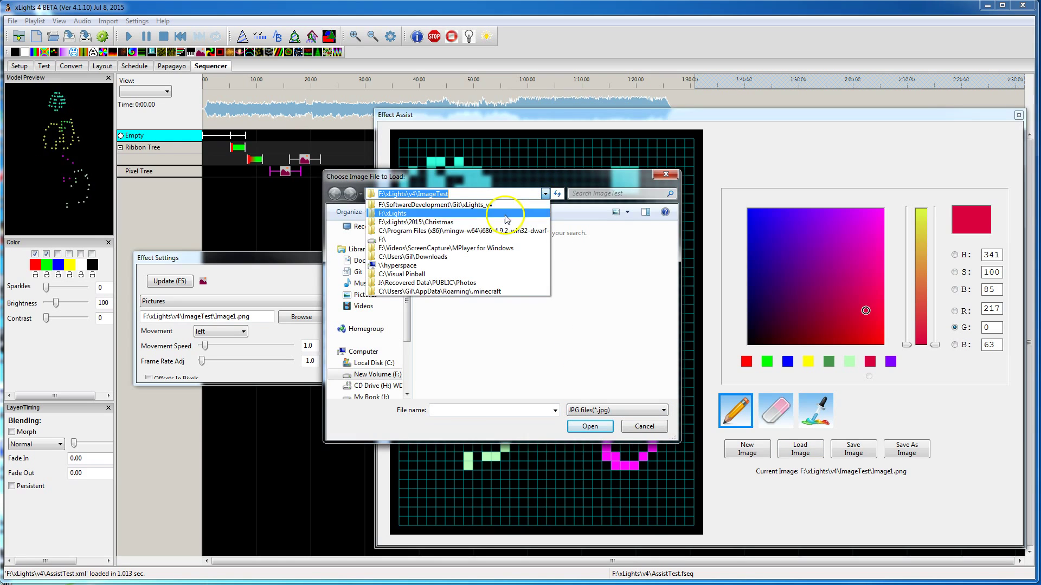
pyautogui.click(574, 302)
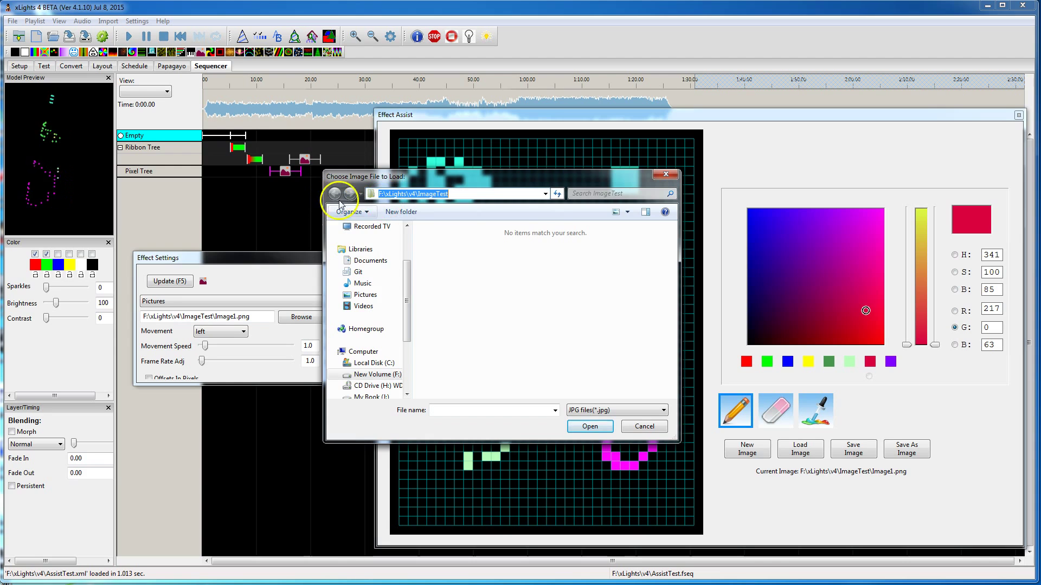
pyautogui.scroll(2, 399, 270)
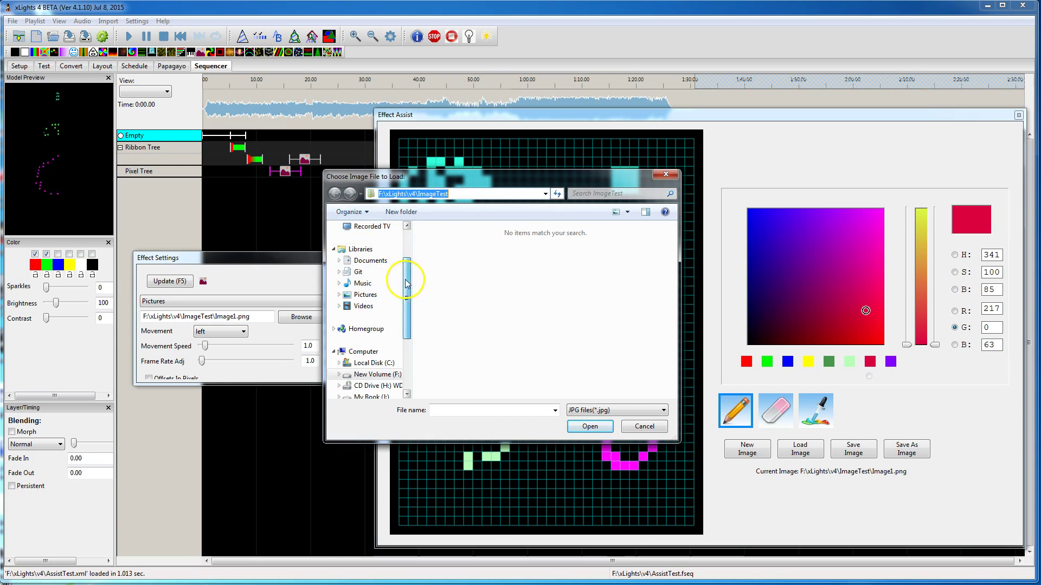
# Browse to F:\xLights\2014\Images and load olaf2.jpg into the pixel editor
pyautogui.click(423, 194)
pyautogui.click(545, 193)
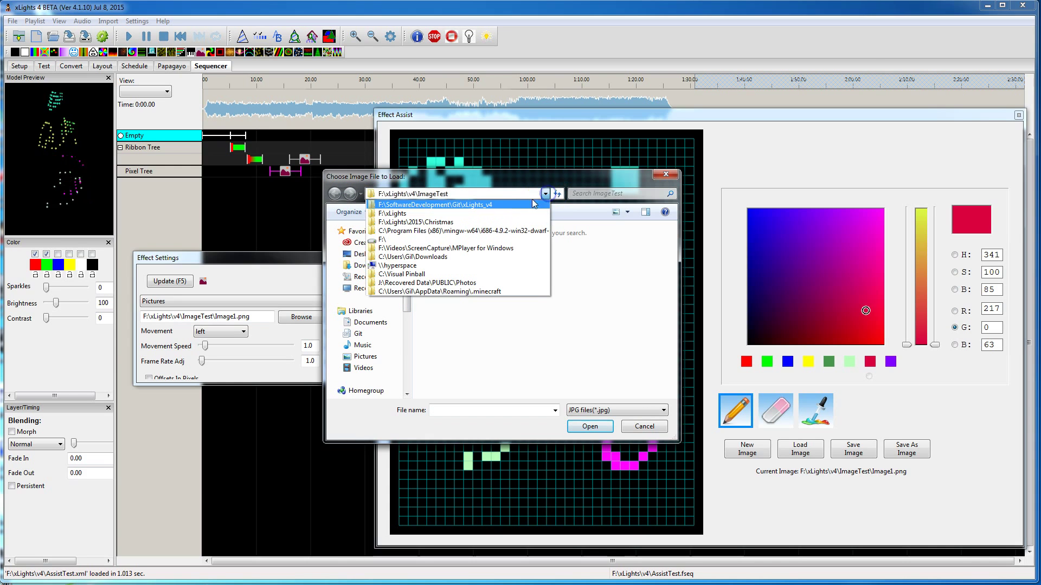
pyautogui.click(477, 213)
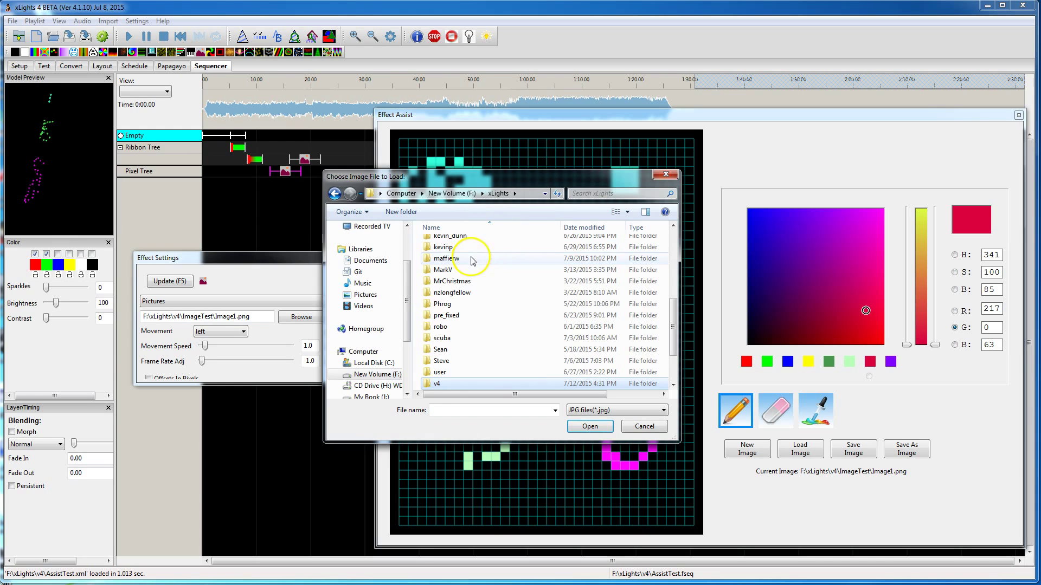
pyautogui.scroll(10, 442, 249)
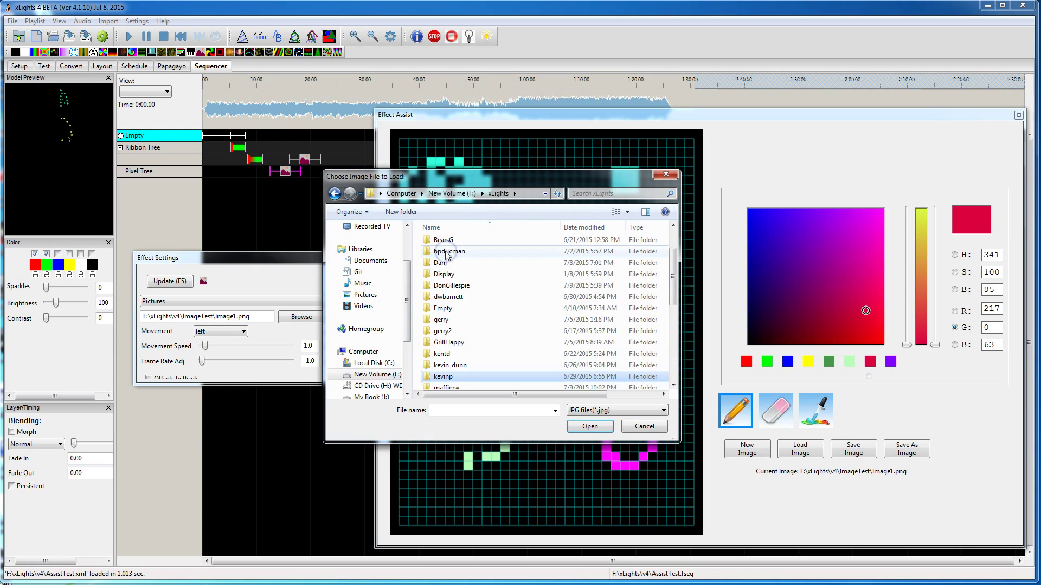
pyautogui.doubleClick(440, 255)
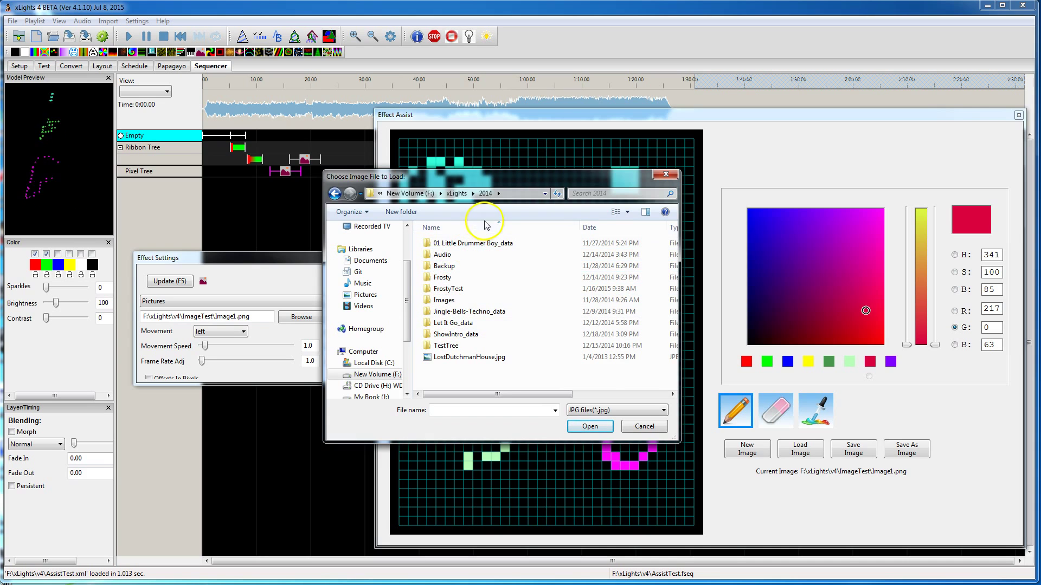
pyautogui.doubleClick(443, 301)
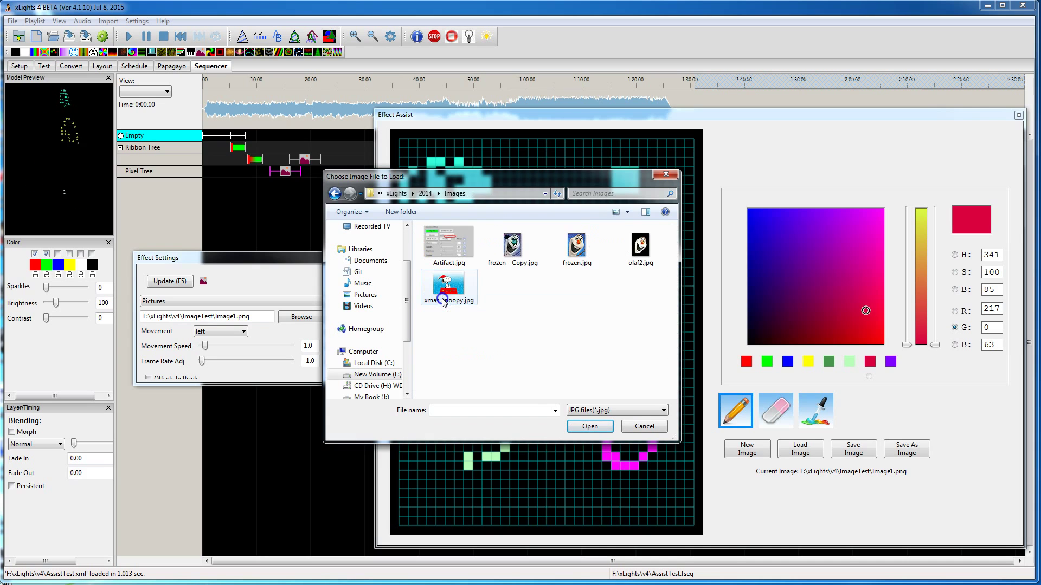
pyautogui.click(644, 252)
pyautogui.doubleClick(644, 252)
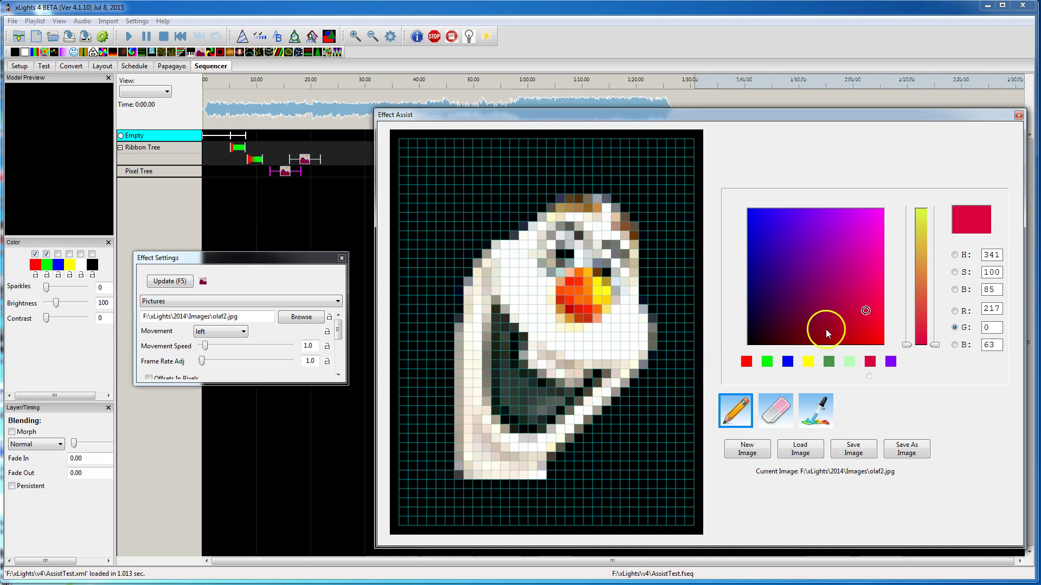
# Paint red blocks in the olaf grid's top corners and save it as Image3.png in v4\ImageTest
pyautogui.moveTo(655, 178); pyautogui.dragTo(673, 169)
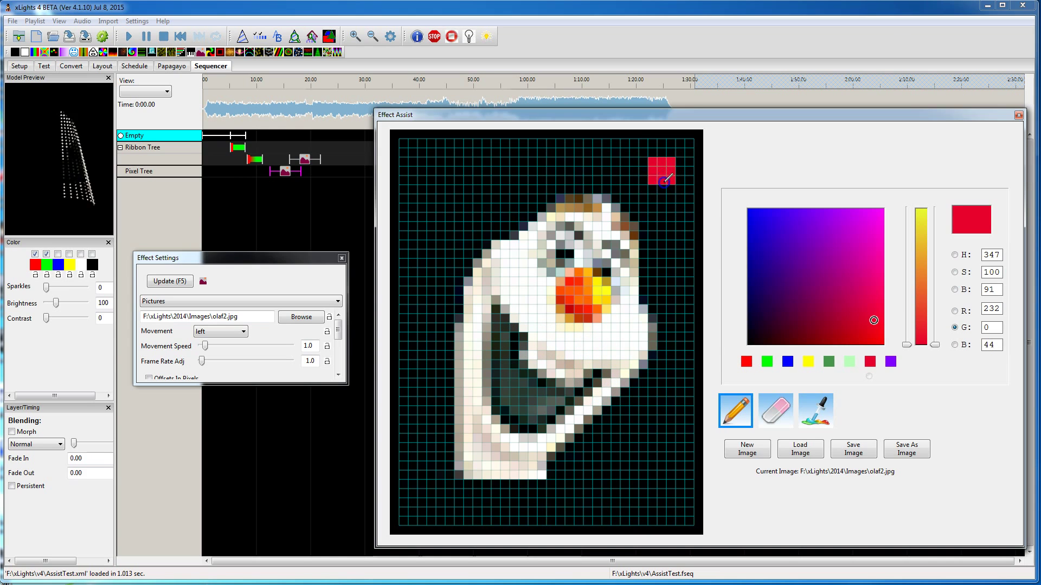
pyautogui.moveTo(444, 186)
pyautogui.mouseDown()
pyautogui.moveTo(450, 152)
pyautogui.moveTo(437, 186)
pyautogui.mouseUp()
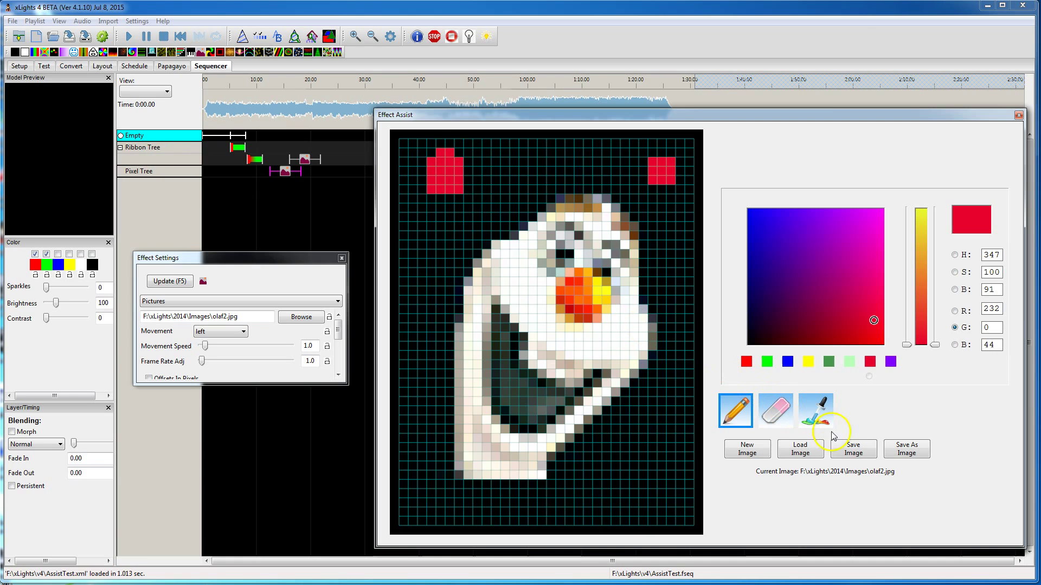
pyautogui.click(909, 450)
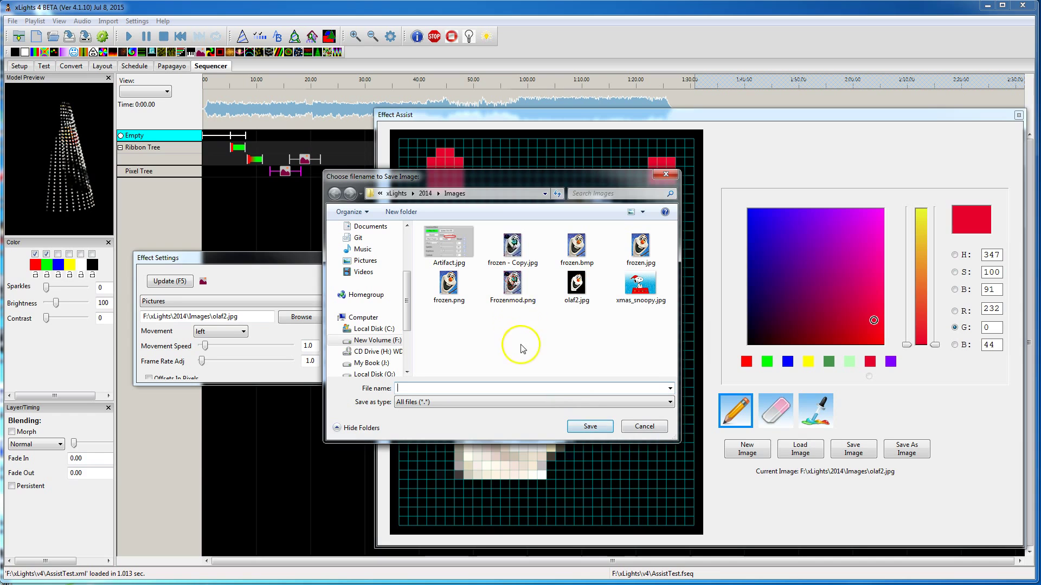
pyautogui.click(545, 194)
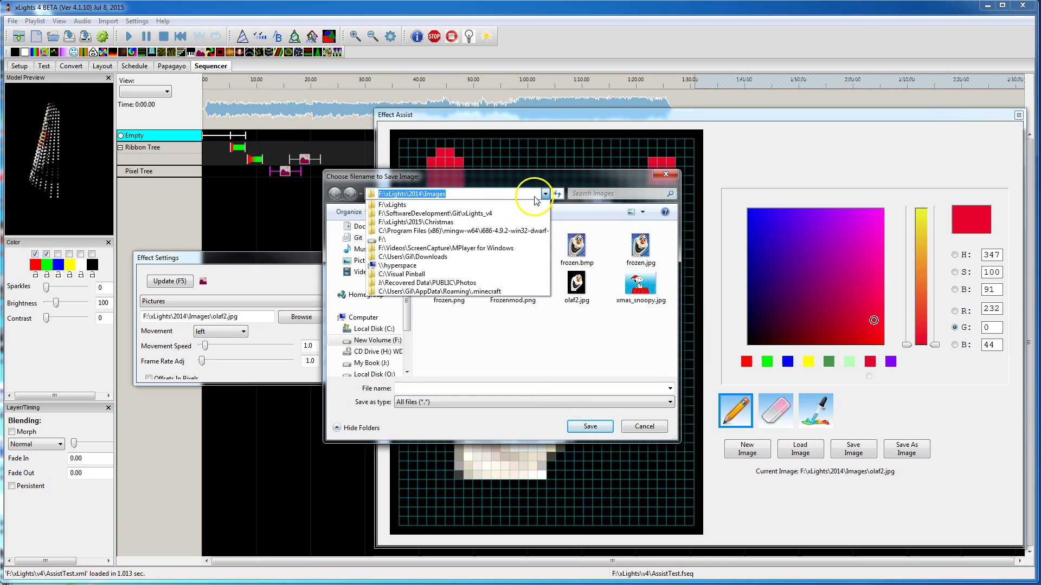
pyautogui.click(484, 207)
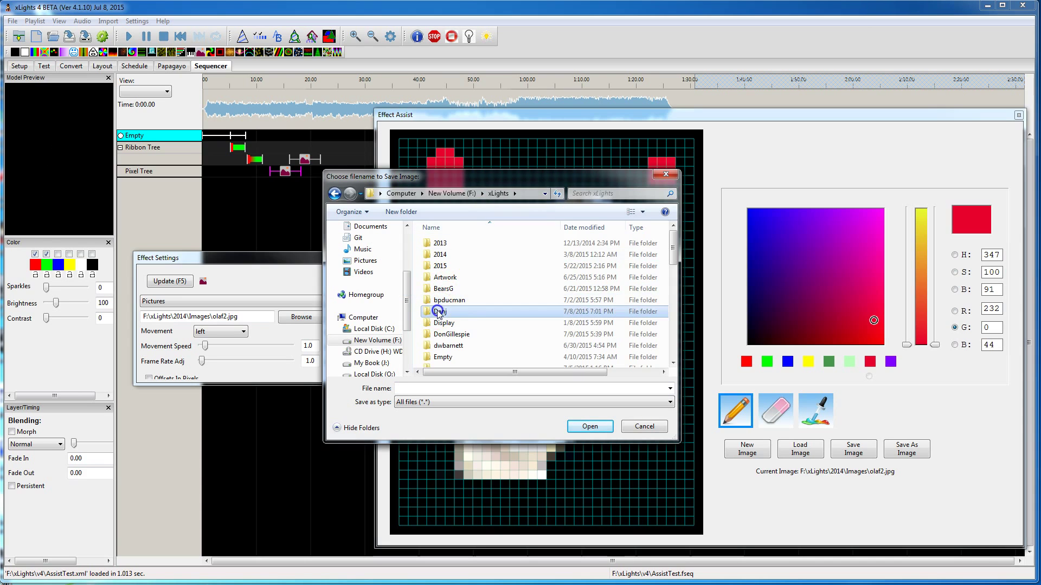
pyautogui.scroll(-10, 450, 328)
pyautogui.scroll(8, 449, 336)
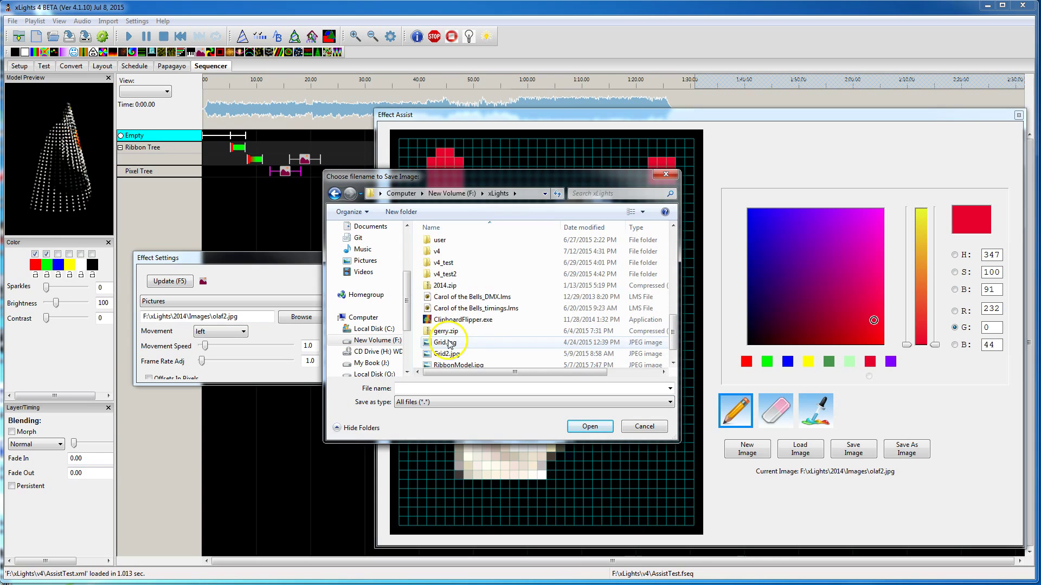
pyautogui.doubleClick(448, 271)
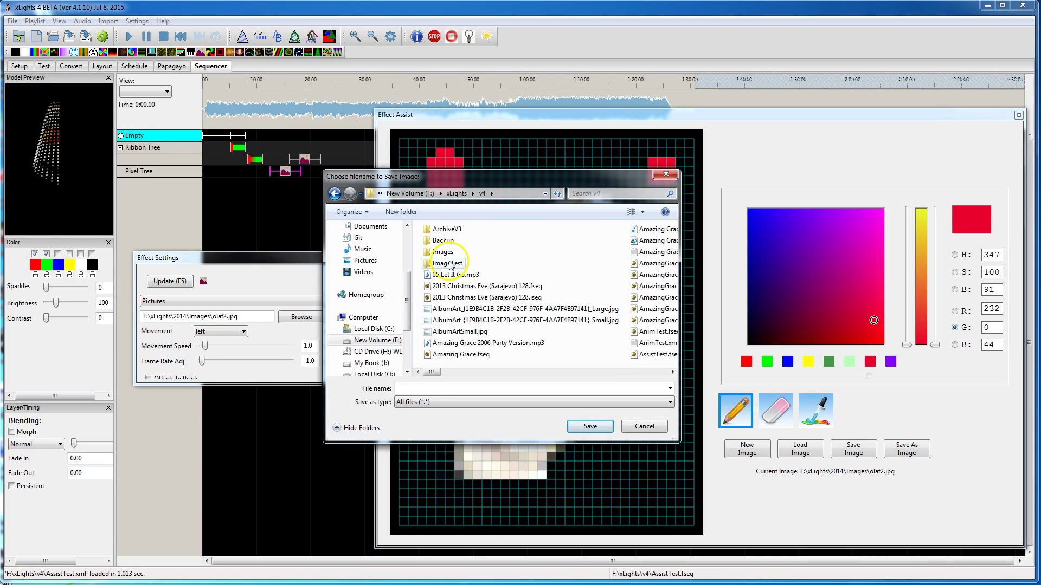
pyautogui.doubleClick(448, 264)
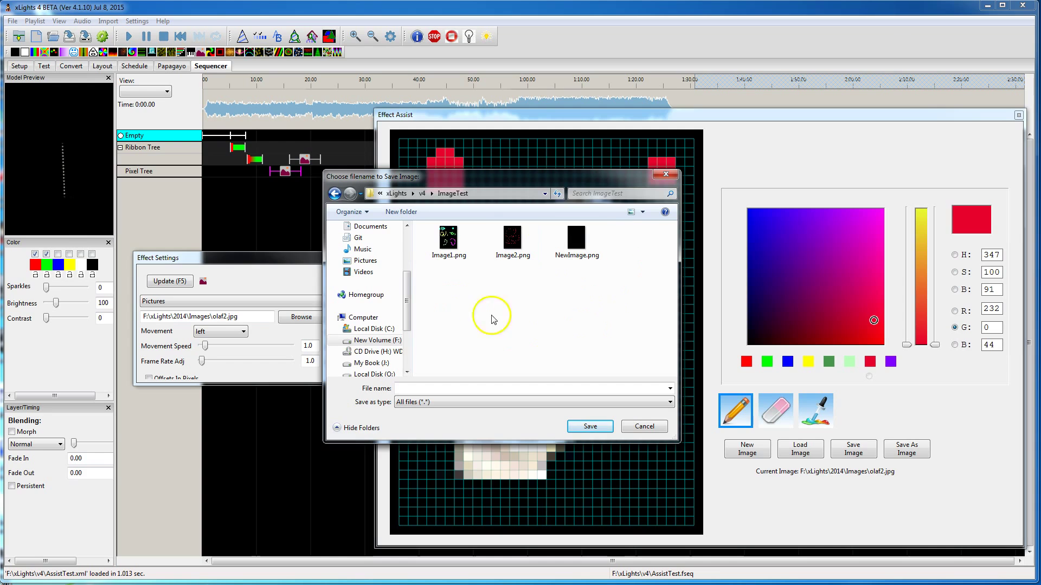
pyautogui.click(502, 388)
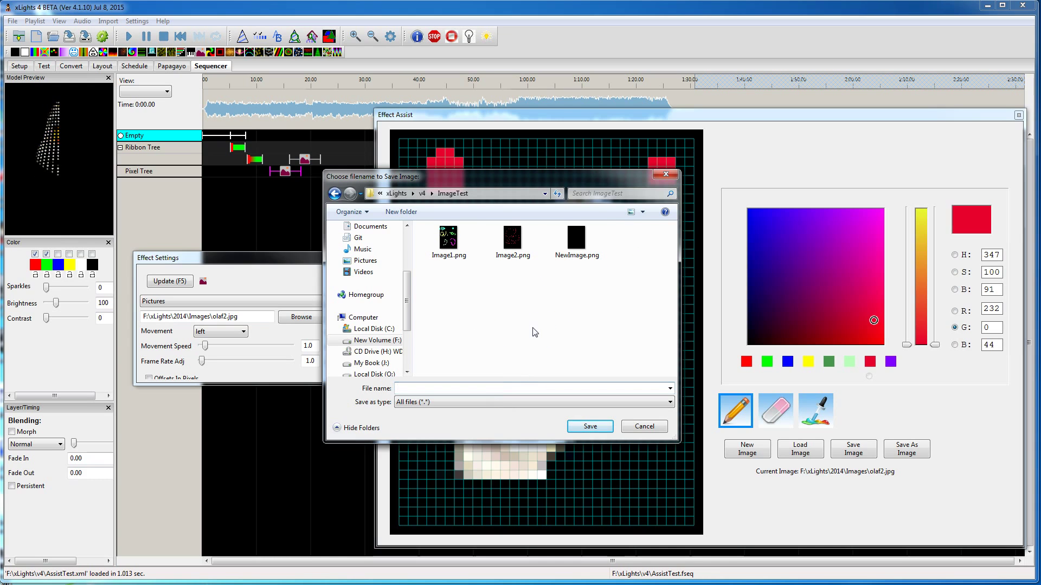
pyautogui.write('Ima')
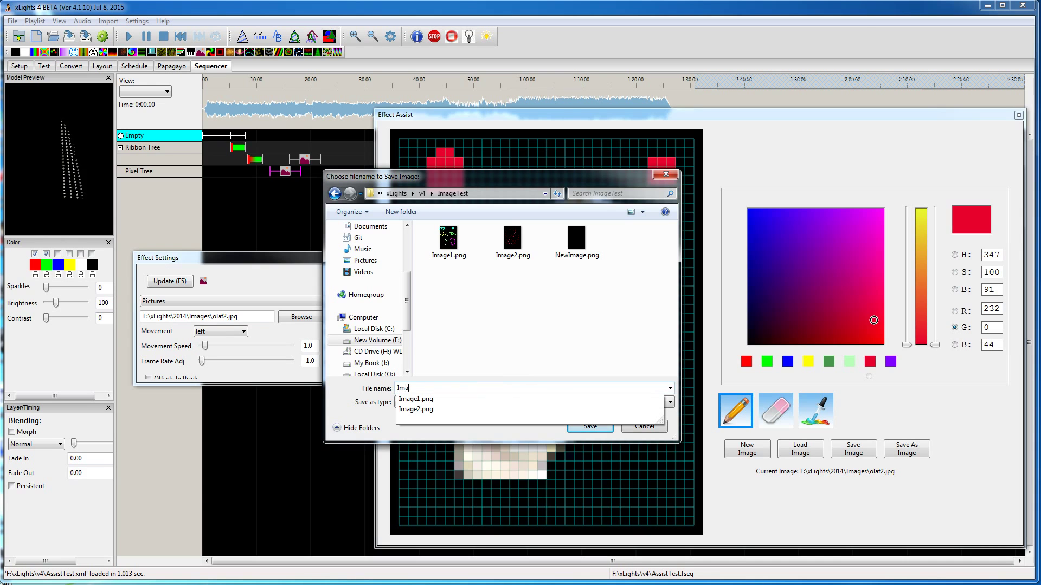
pyautogui.write('ge3')
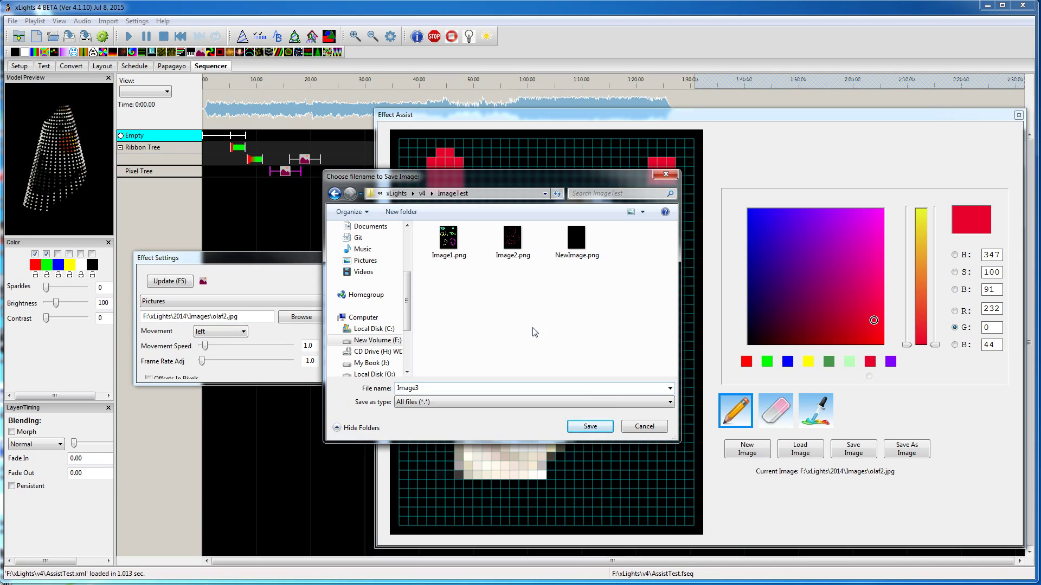
pyautogui.click(590, 427)
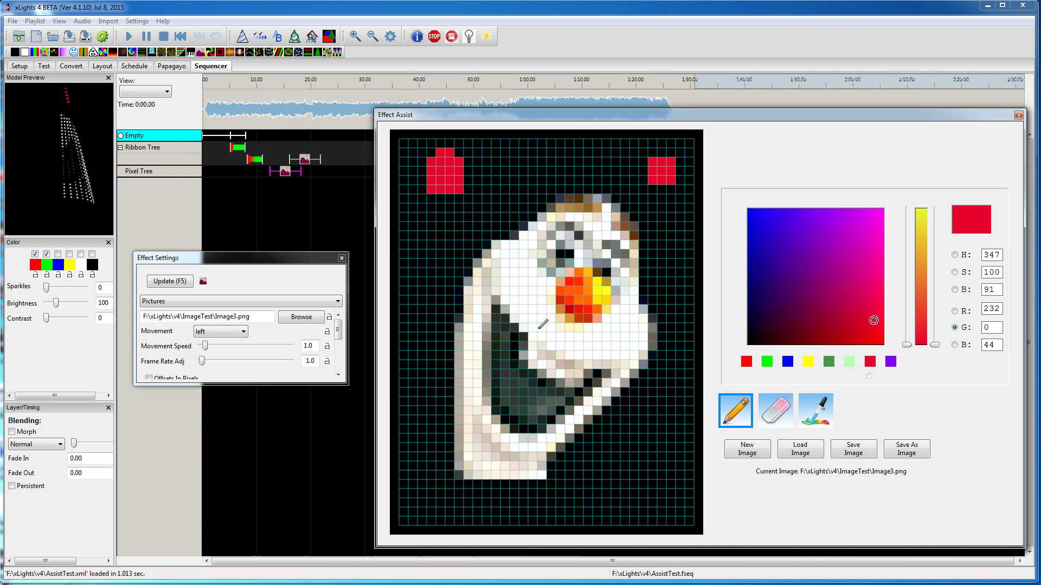
# Set the paint colour to blue-indigo and erase pixels along Olaf's left head edge
pyautogui.click(772, 226)
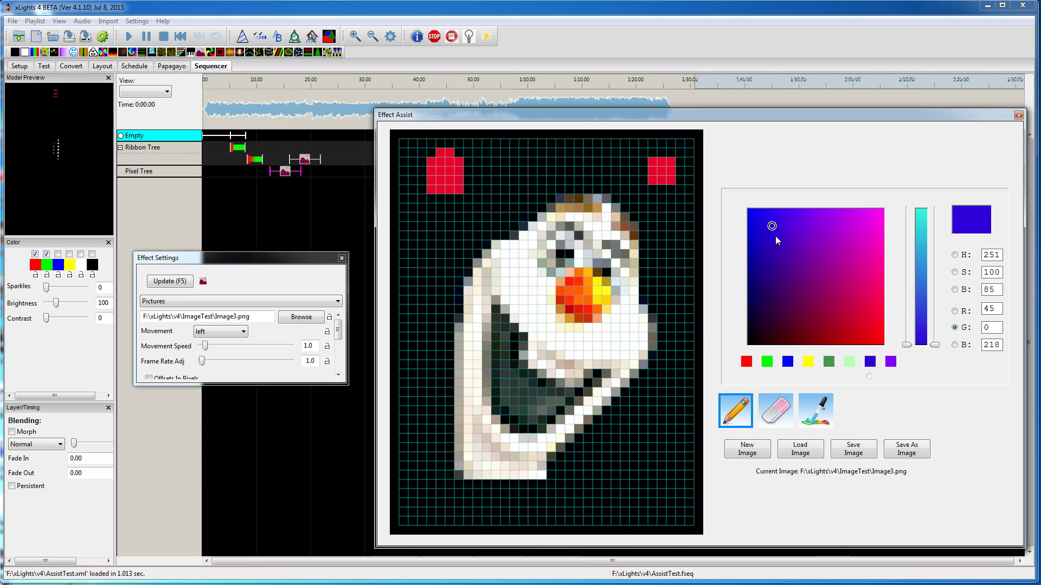
pyautogui.moveTo(767, 249); pyautogui.dragTo(787, 256)
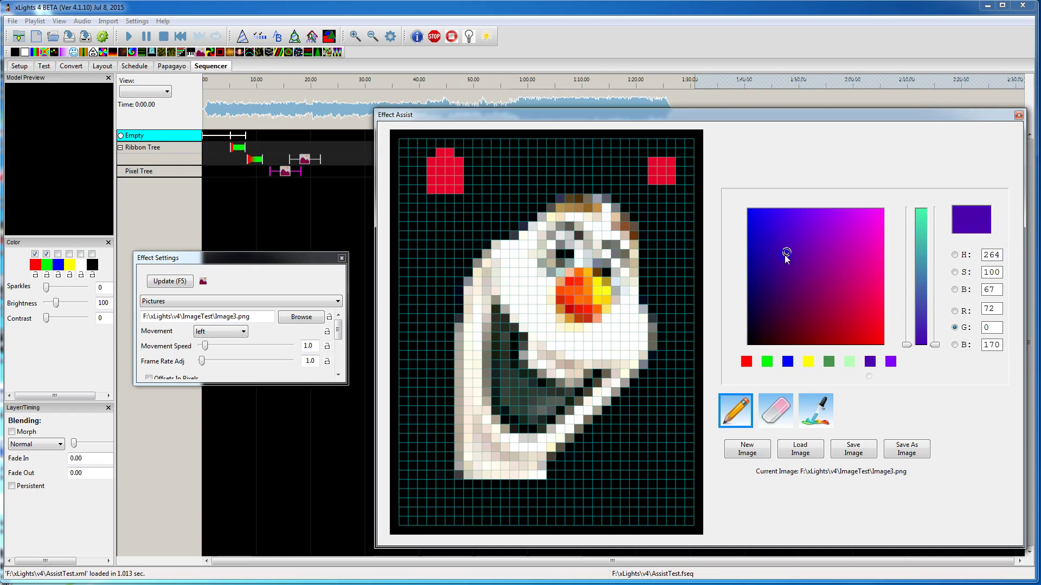
pyautogui.click(775, 410)
pyautogui.click(612, 374)
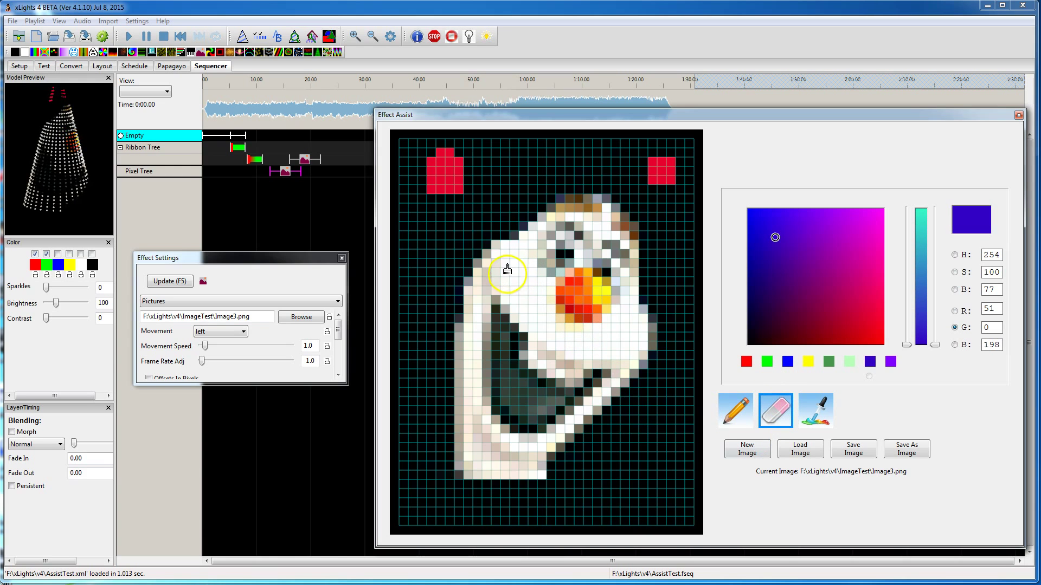
pyautogui.moveTo(497, 251)
pyautogui.mouseDown()
pyautogui.moveTo(518, 267)
pyautogui.moveTo(485, 257)
pyautogui.moveTo(501, 275)
pyautogui.moveTo(510, 264)
pyautogui.moveTo(502, 243)
pyautogui.moveTo(467, 288)
pyautogui.moveTo(488, 308)
pyautogui.moveTo(481, 290)
pyautogui.moveTo(495, 303)
pyautogui.moveTo(507, 290)
pyautogui.moveTo(477, 313)
pyautogui.mouseUp()
# Repaint pixels on the face's left edge with the pencil and choose yellow as the drawing colour
pyautogui.click(742, 409)
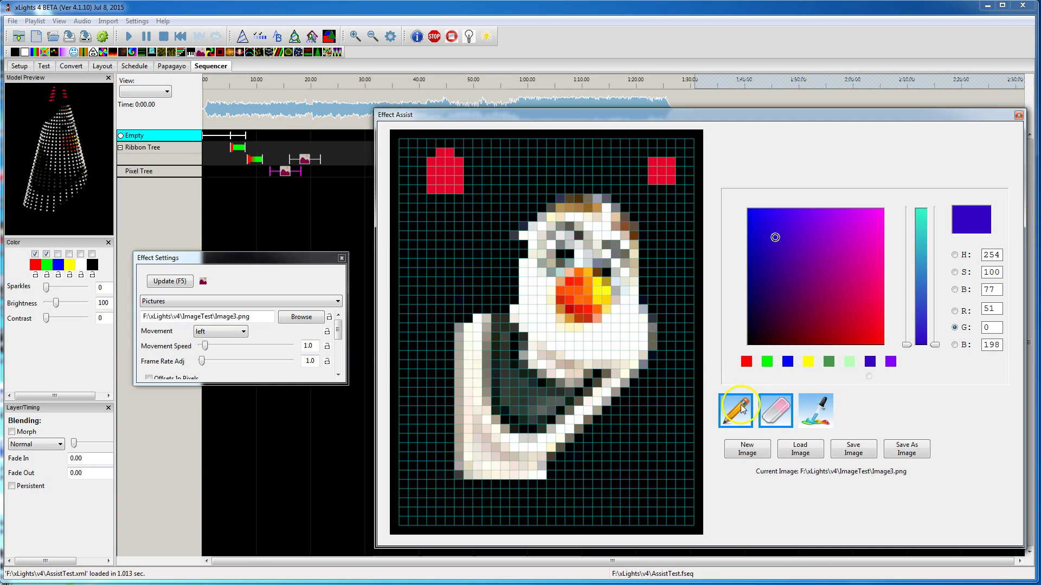
pyautogui.moveTo(507, 233)
pyautogui.mouseDown()
pyautogui.moveTo(528, 260)
pyautogui.moveTo(525, 279)
pyautogui.mouseUp()
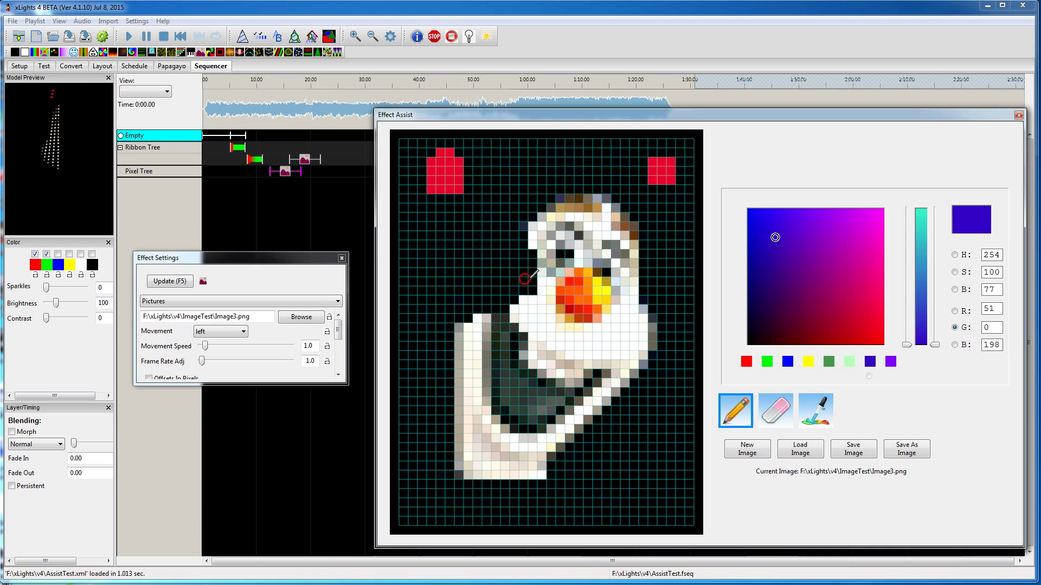
pyautogui.click(815, 415)
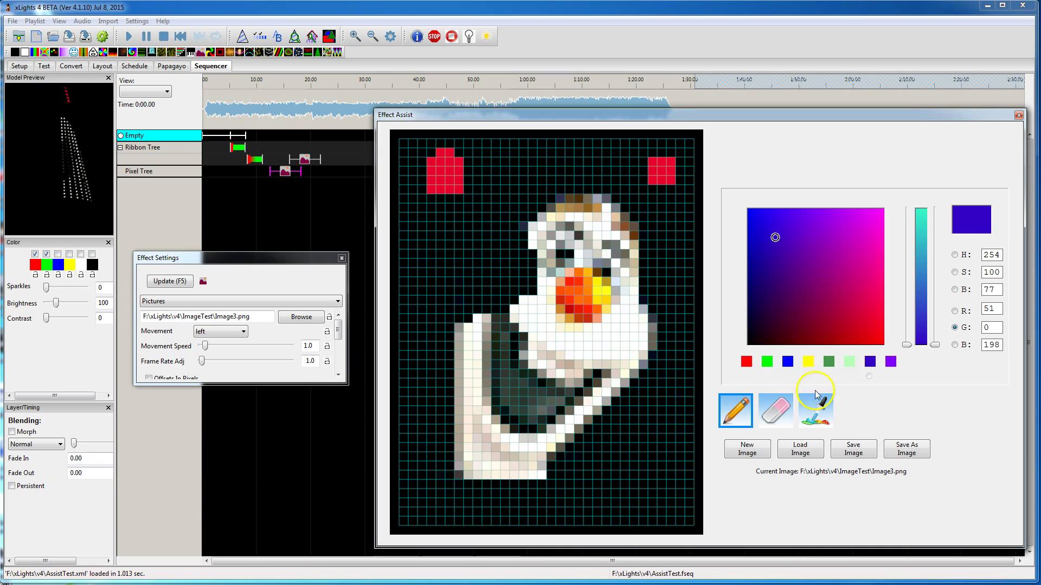
pyautogui.click(808, 361)
pyautogui.click(821, 322)
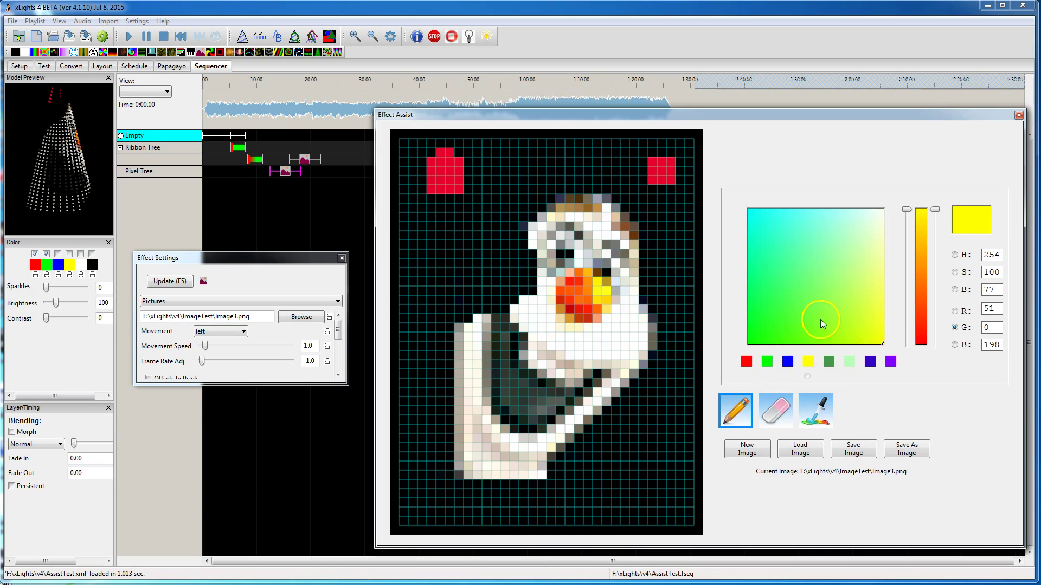
# Sample the eye's grey-blue, the beak's orange and the top-left block's red, ending on the beak's orange-red
pyautogui.click(821, 417)
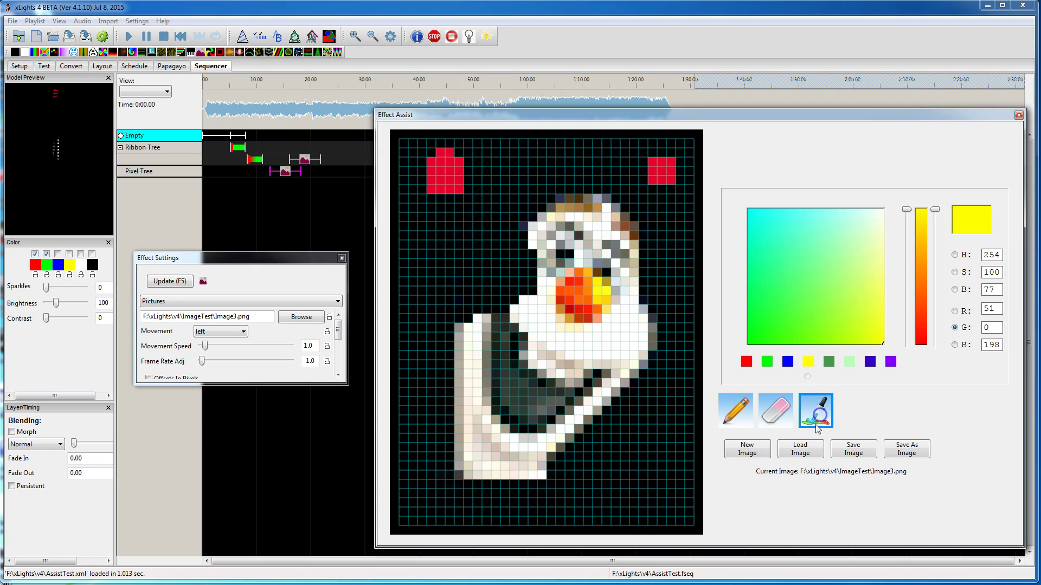
pyautogui.click(578, 305)
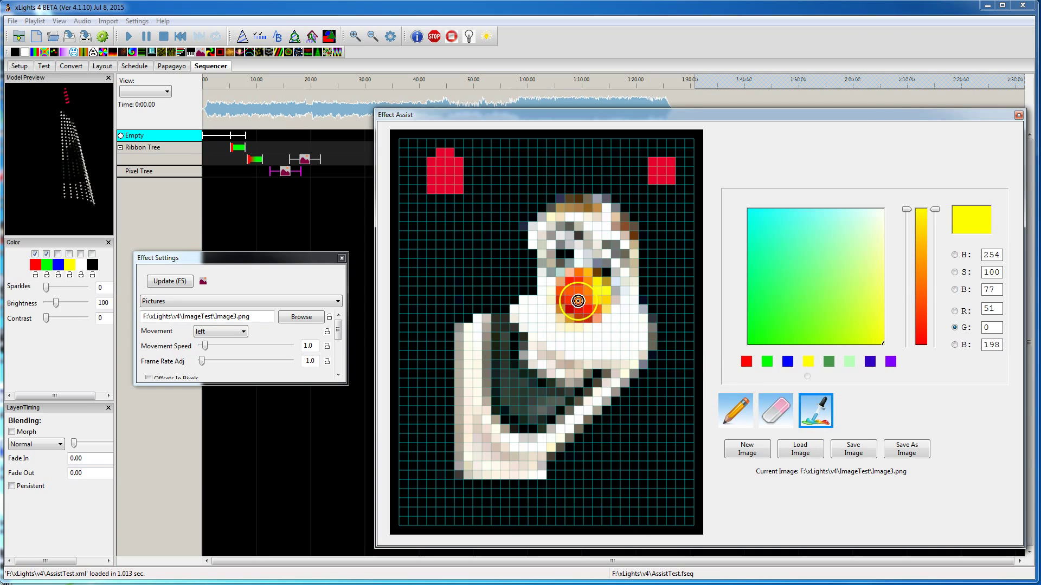
pyautogui.click(595, 271)
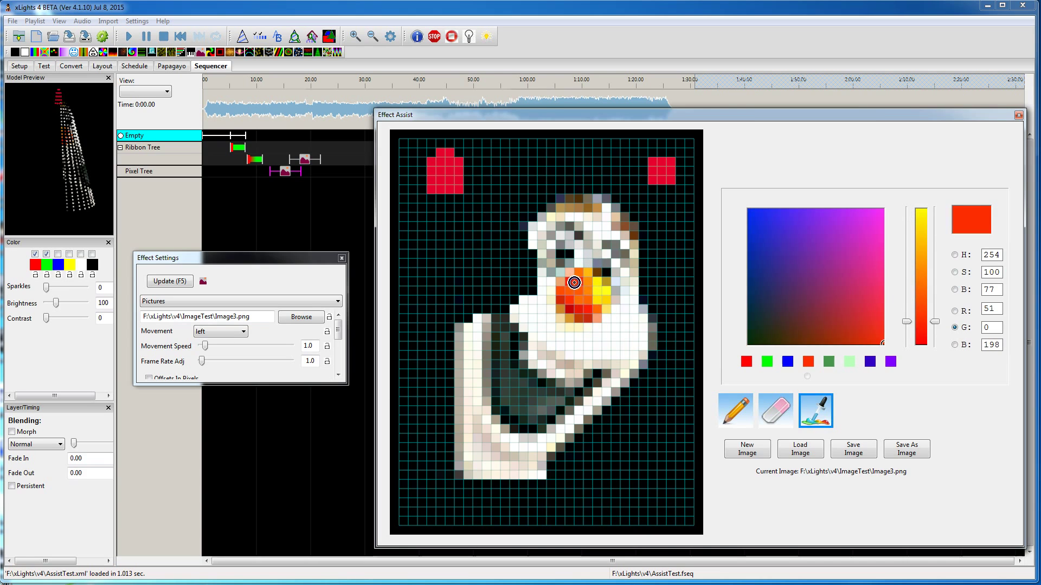
pyautogui.click(573, 300)
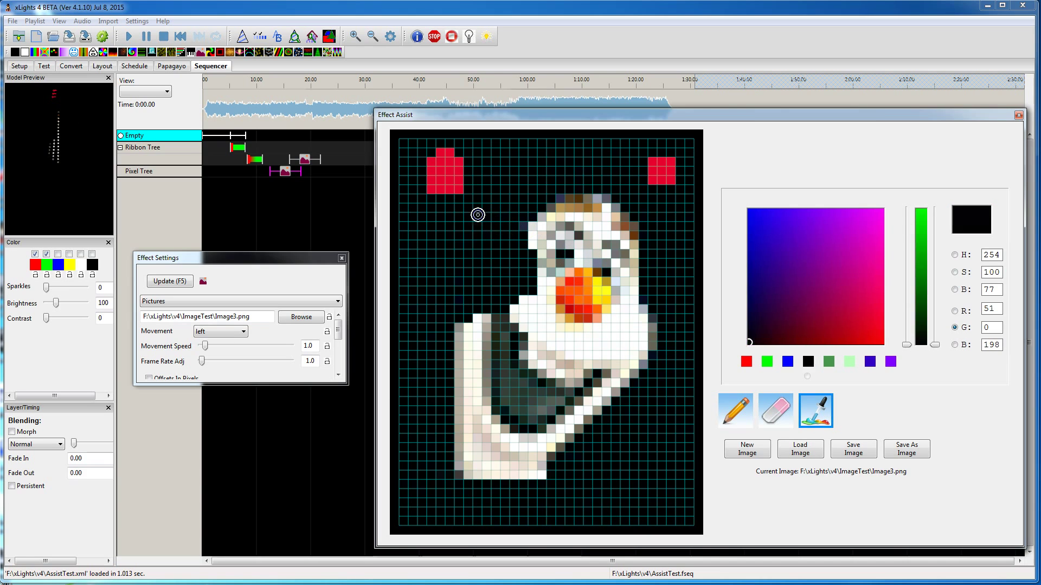
pyautogui.click(445, 167)
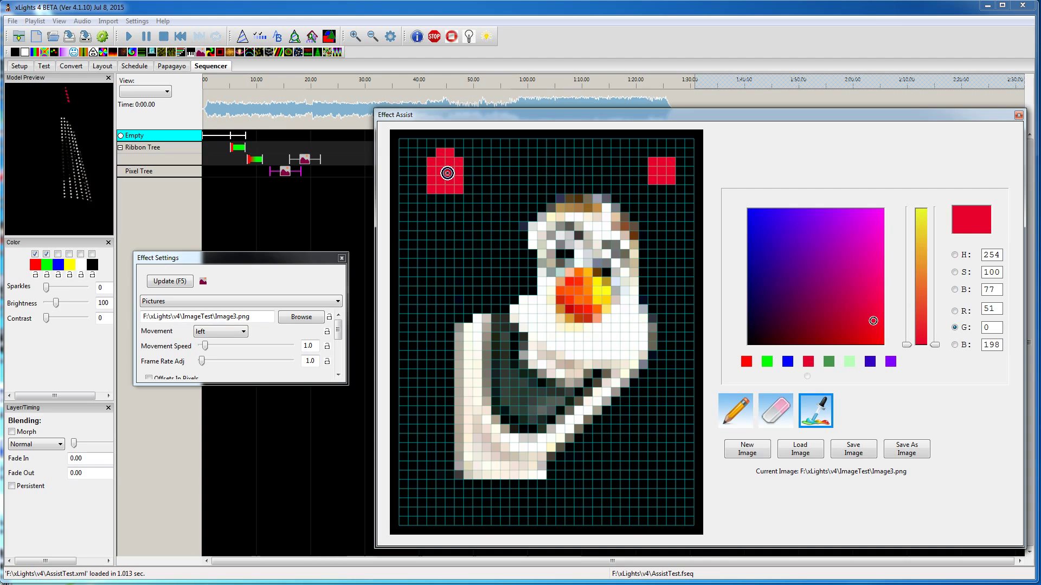
pyautogui.click(606, 310)
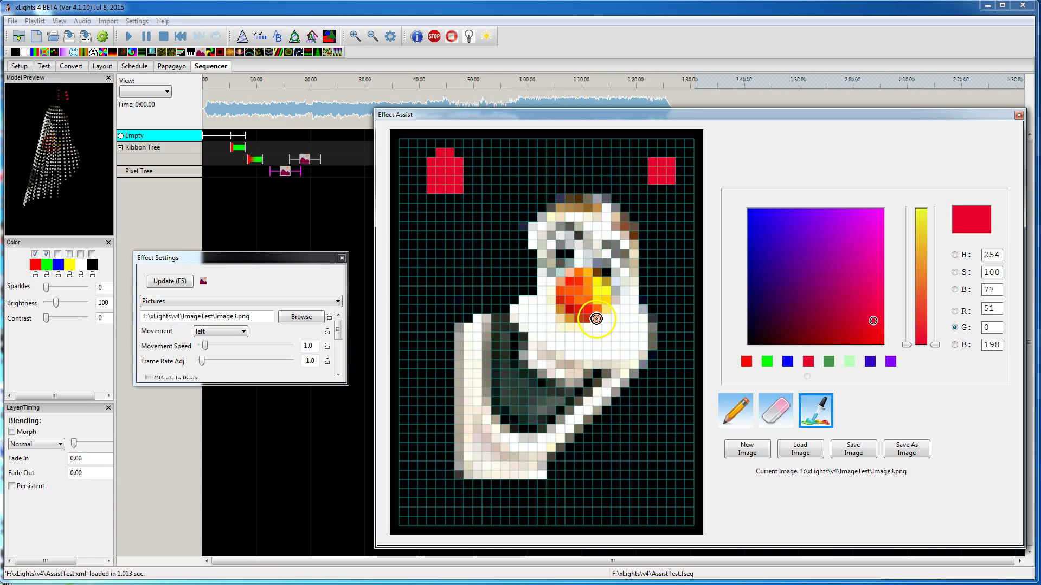
pyautogui.click(582, 322)
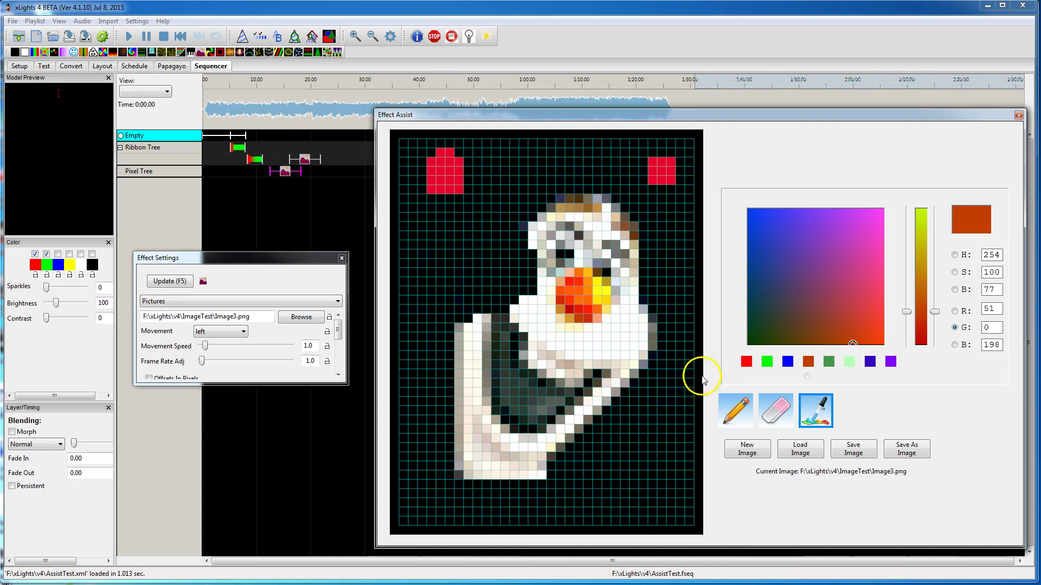
pyautogui.click(733, 424)
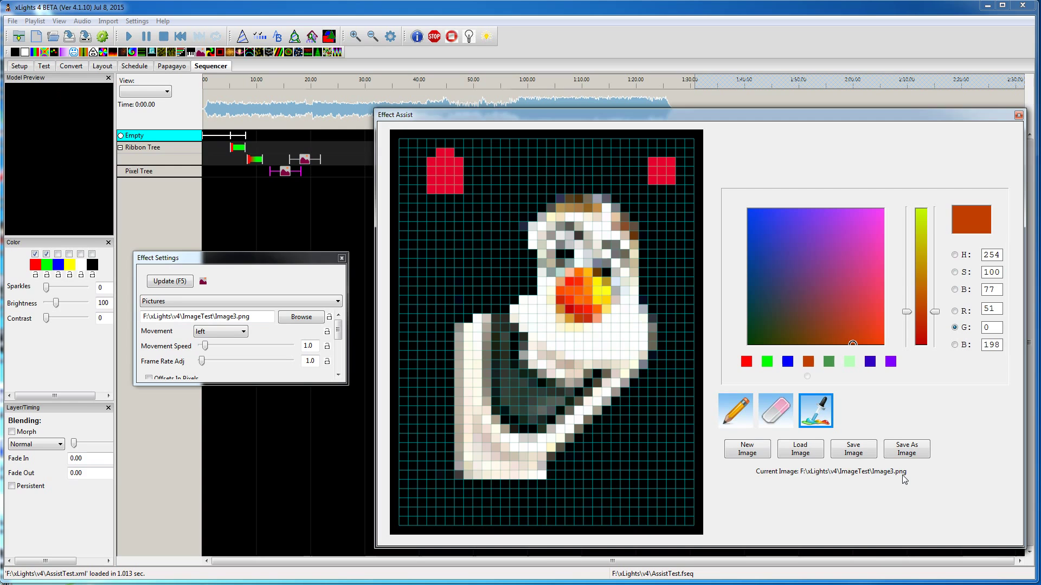
# Load the Ribbon Tree's frozen.jpg picture and repaint Olaf's carrot nose in its orange
pyautogui.click(305, 161)
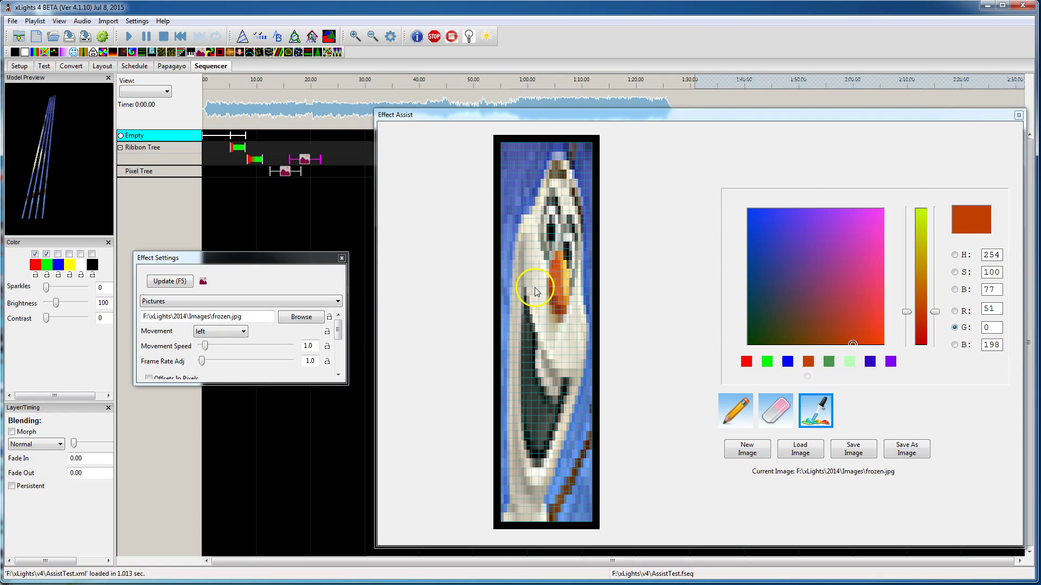
pyautogui.click(573, 304)
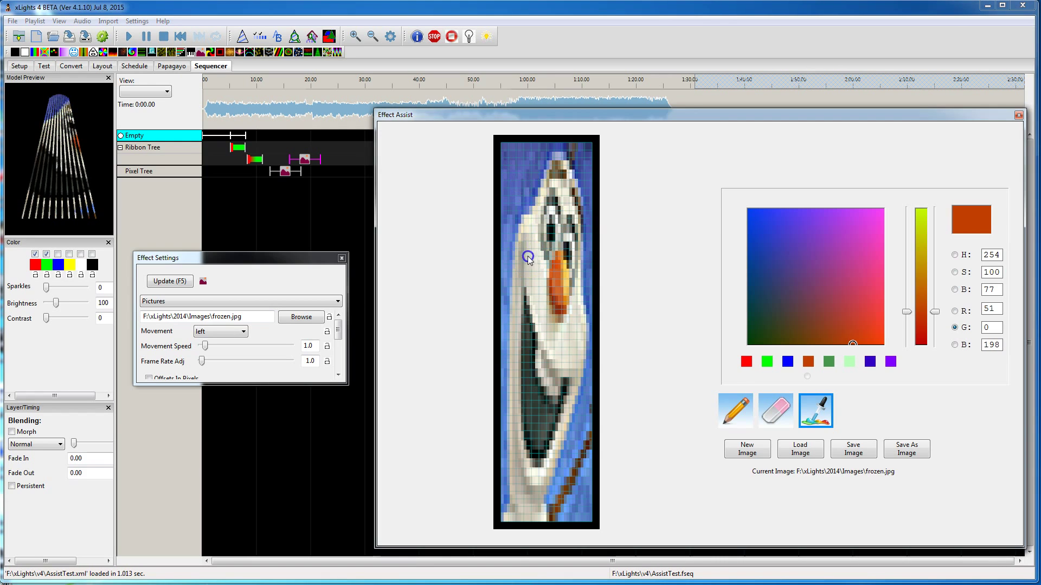
pyautogui.click(732, 408)
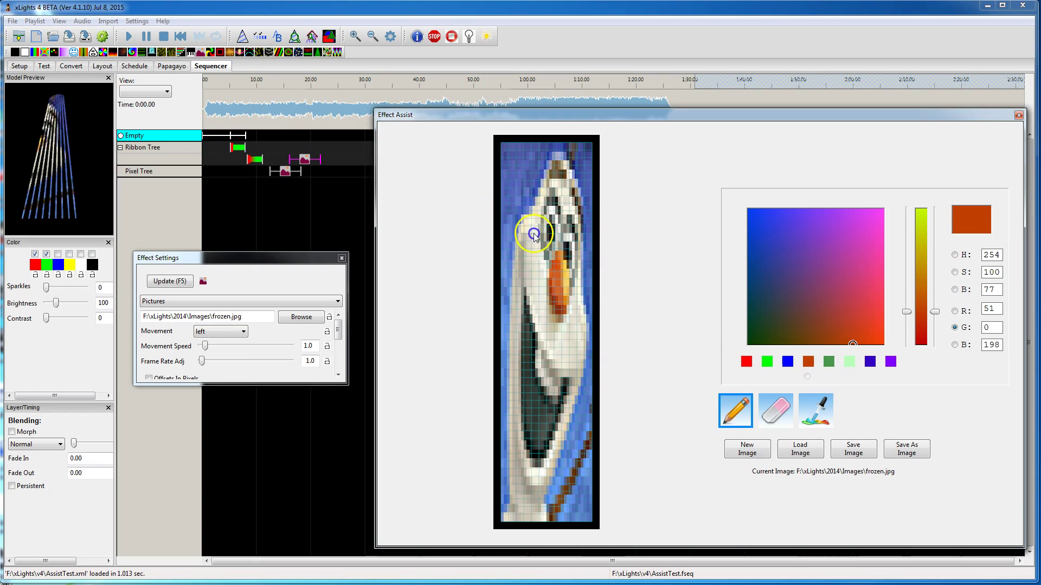
pyautogui.click(552, 265)
pyautogui.moveTo(554, 262); pyautogui.dragTo(567, 272)
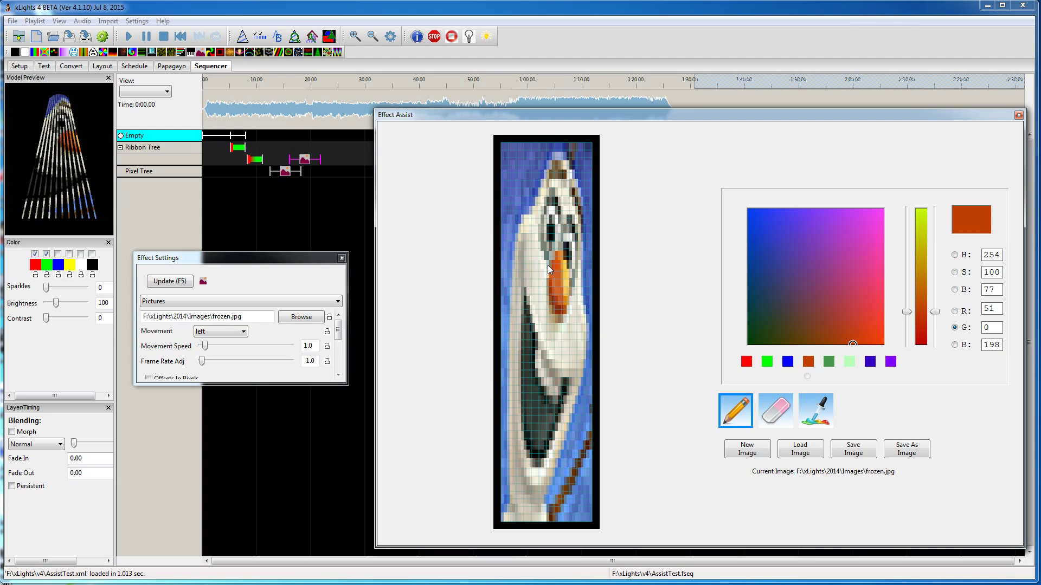
# Touch up pixels on Olaf's head, eye and nose
pyautogui.moveTo(523, 184); pyautogui.dragTo(530, 163)
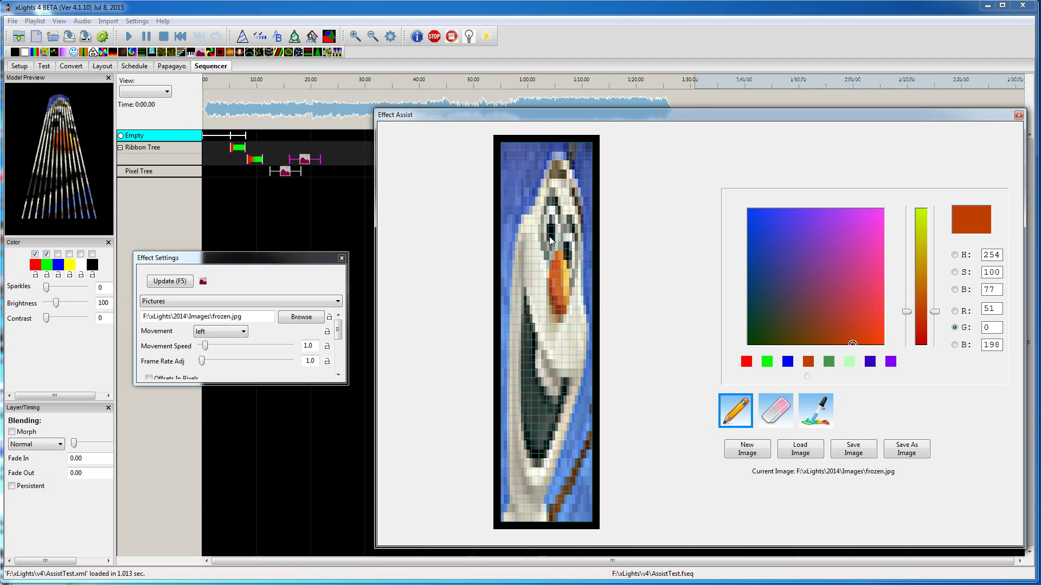
pyautogui.moveTo(545, 173)
pyautogui.mouseDown()
pyautogui.moveTo(518, 168)
pyautogui.moveTo(545, 151)
pyautogui.mouseUp()
pyautogui.moveTo(545, 242); pyautogui.dragTo(545, 241)
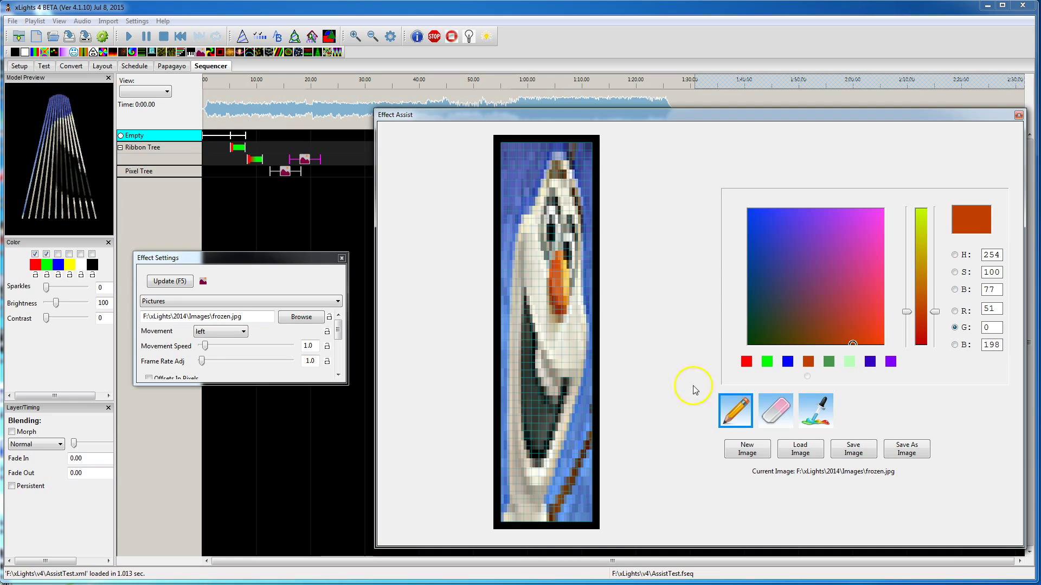
pyautogui.click(549, 273)
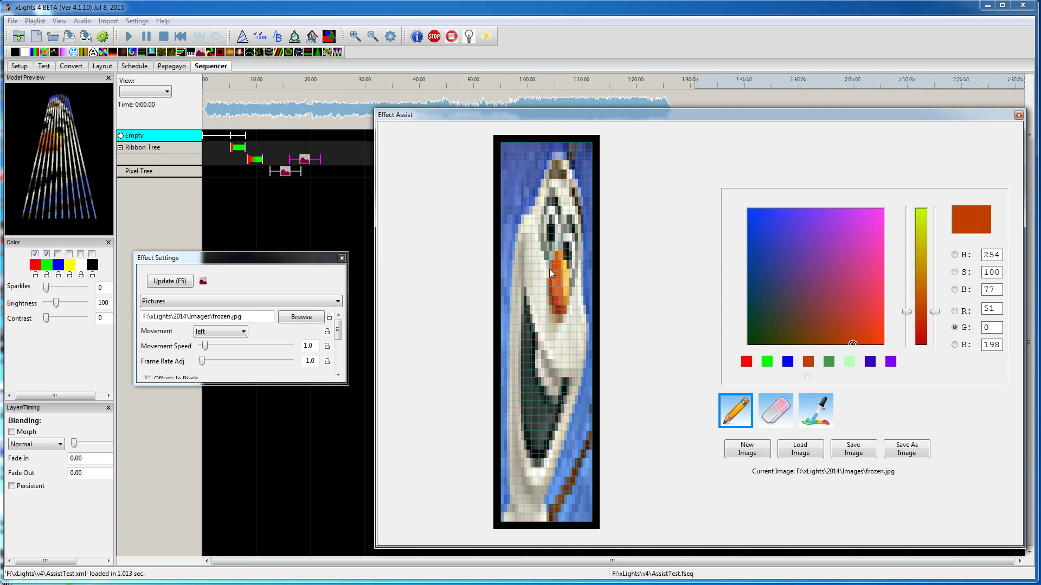
pyautogui.click(506, 197)
pyautogui.click(544, 238)
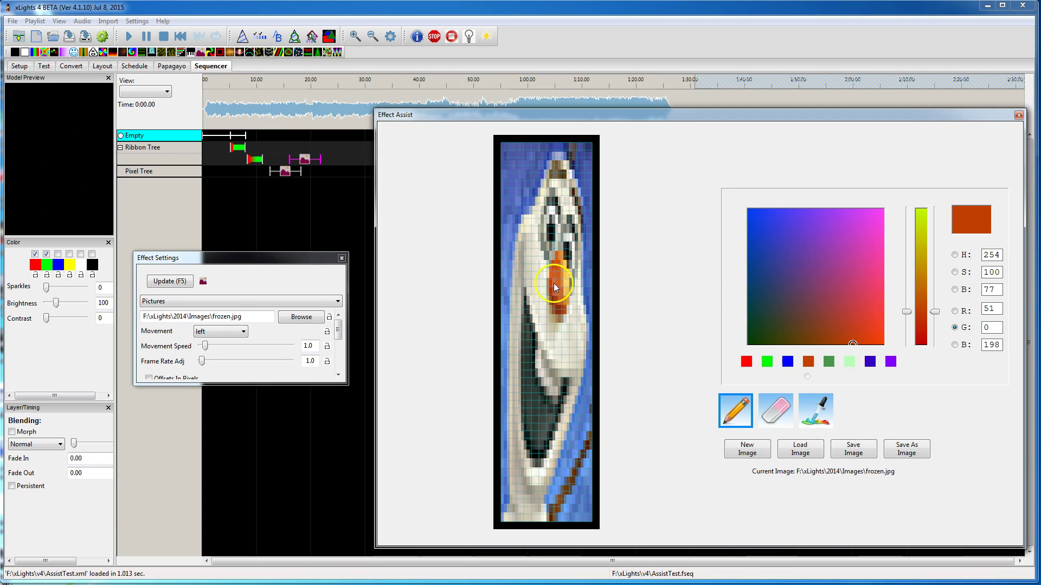
pyautogui.click(506, 202)
pyautogui.click(524, 225)
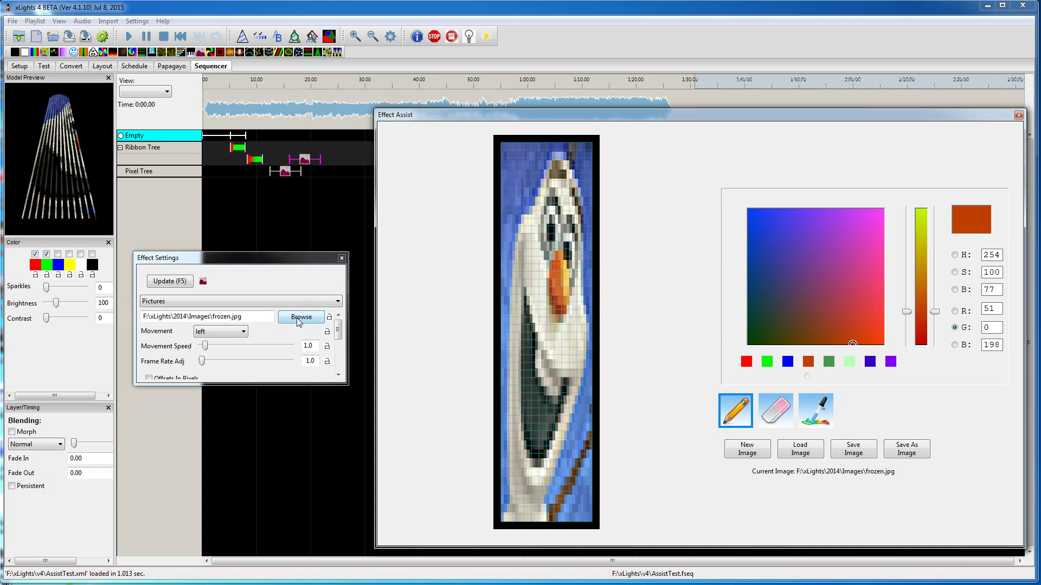
# Switch the Pictures effect image to frozen.png, dismissing the colour profile warning
pyautogui.click(300, 318)
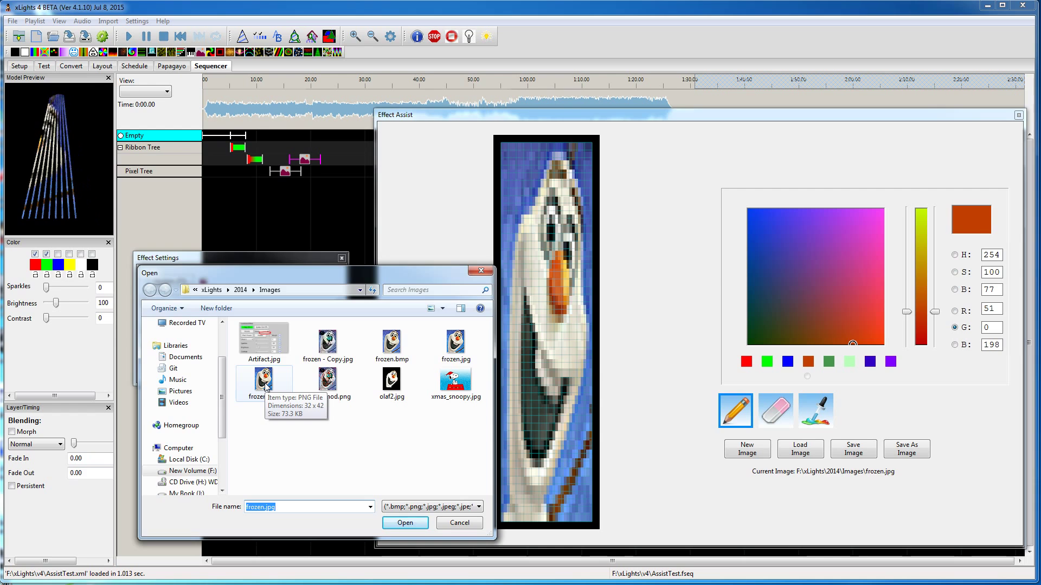
pyautogui.doubleClick(265, 386)
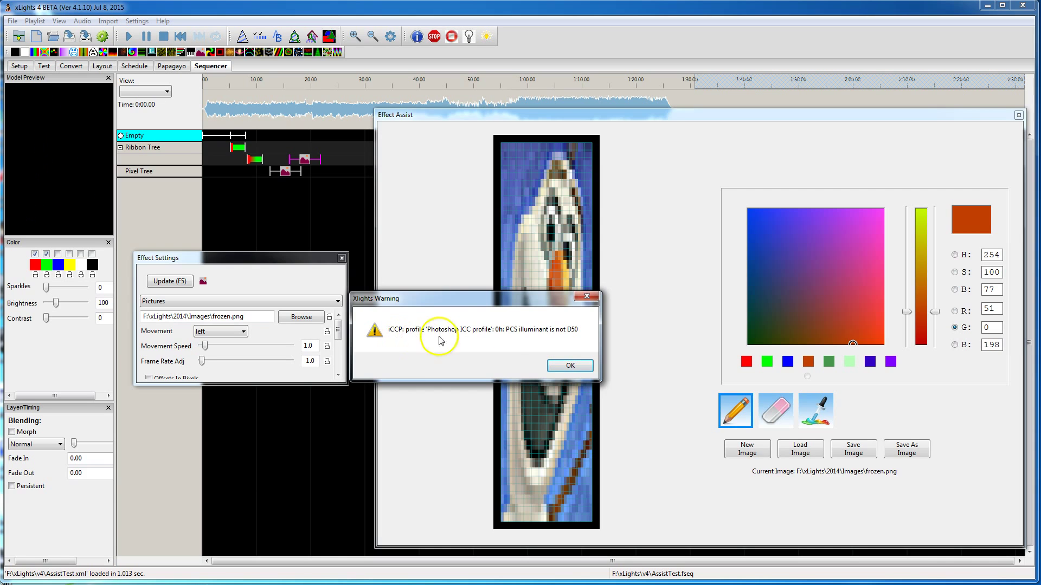
pyautogui.click(568, 367)
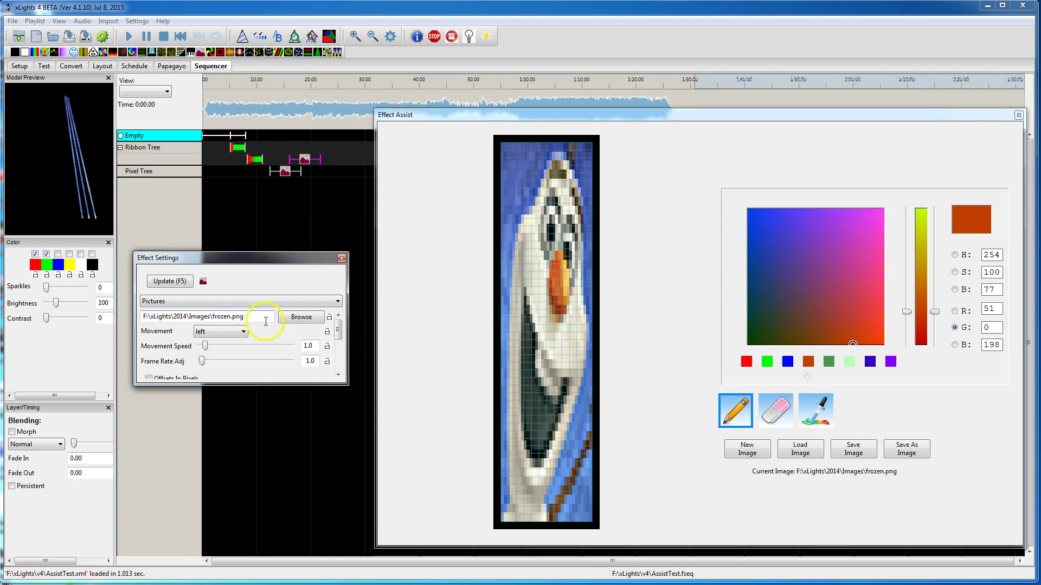
# Move the Effect Settings panel up, pick a paint colour, and start a blank new image
pyautogui.moveTo(275, 259); pyautogui.dragTo(287, 205)
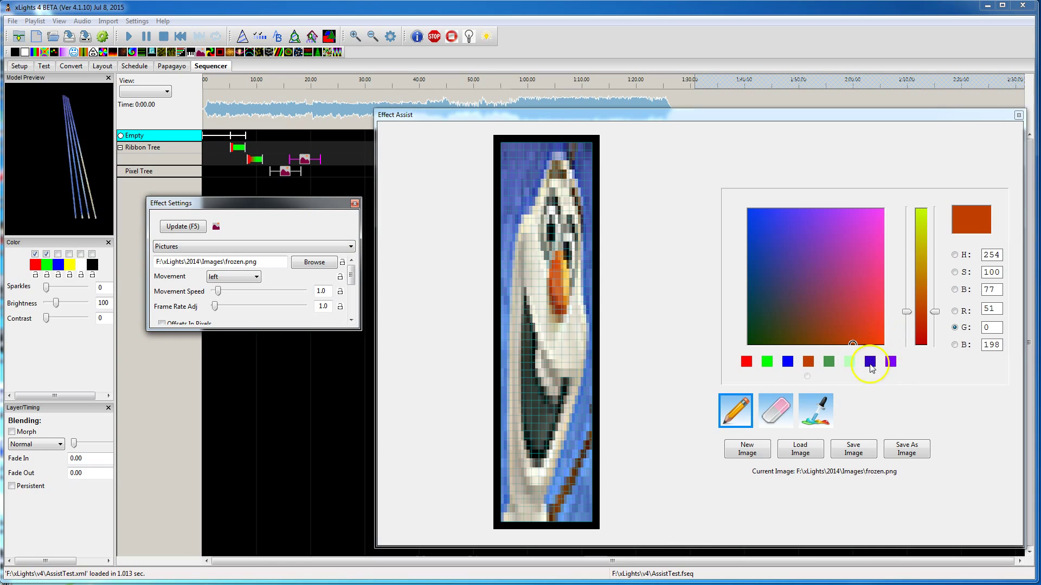
pyautogui.click(856, 308)
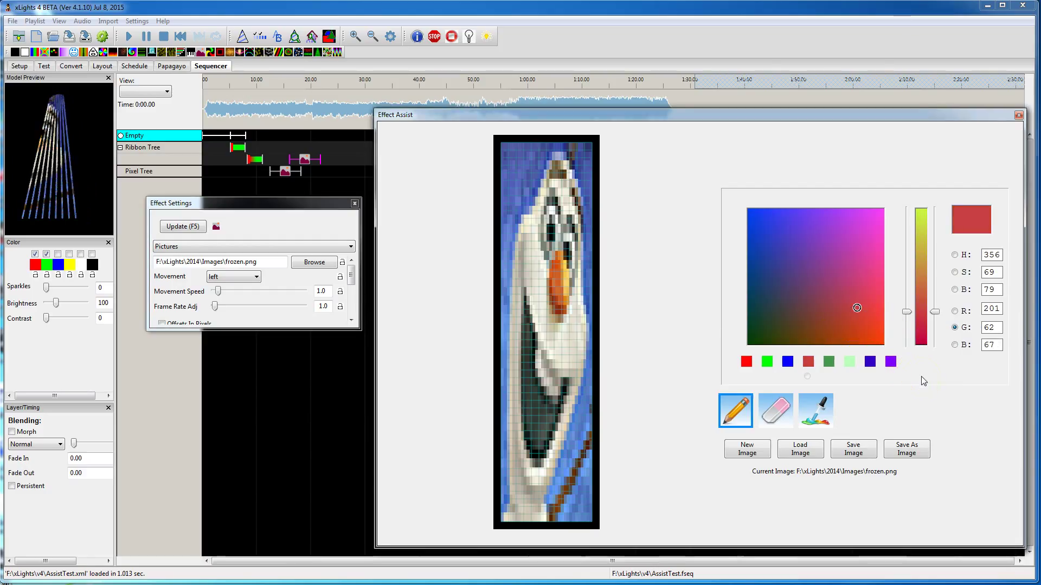
pyautogui.click(747, 449)
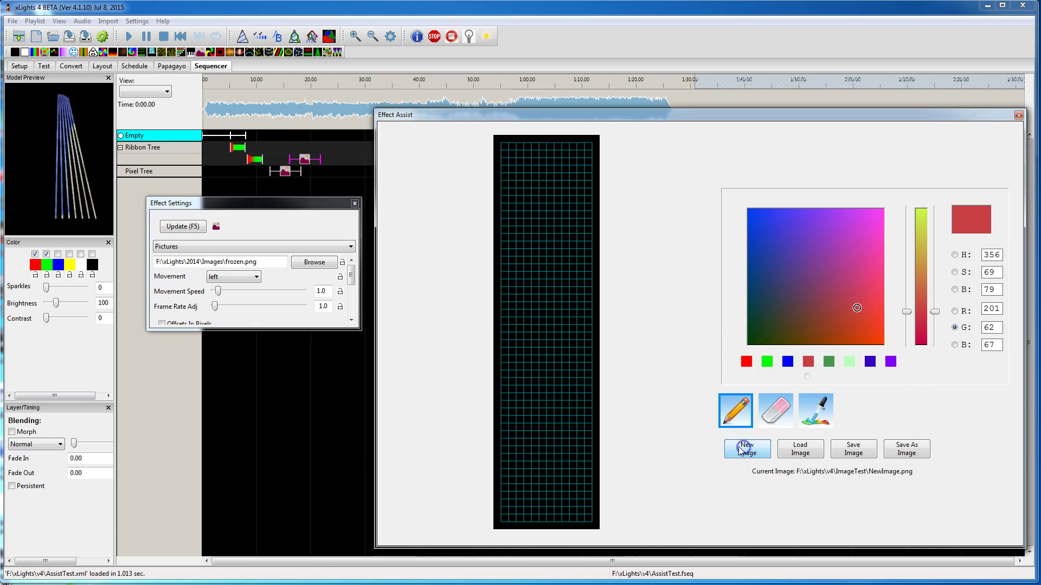
# Paint a blue block near the grid's top and red pixels down its middle
pyautogui.click(794, 253)
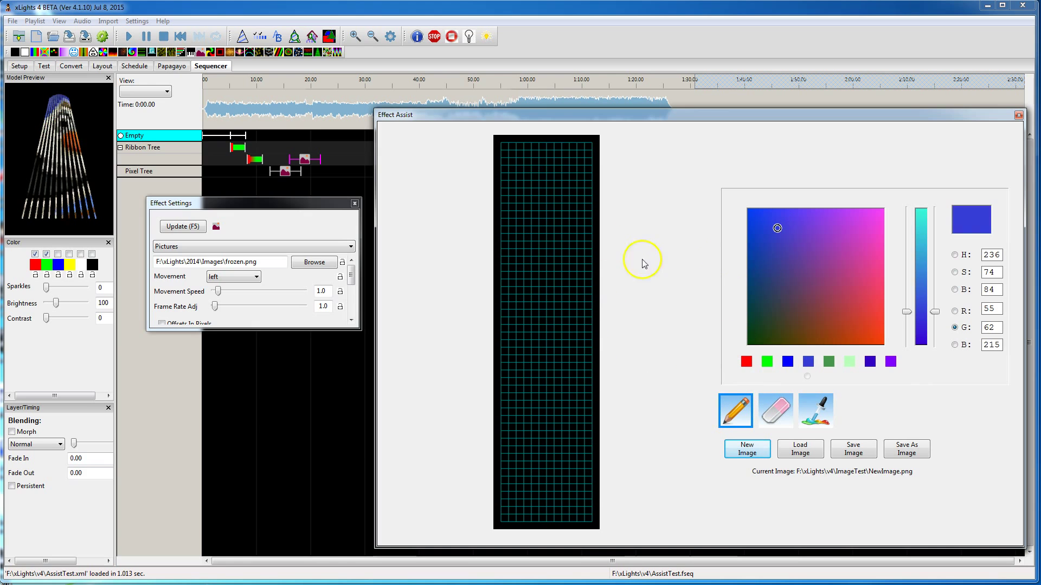
pyautogui.moveTo(515, 178); pyautogui.dragTo(514, 199)
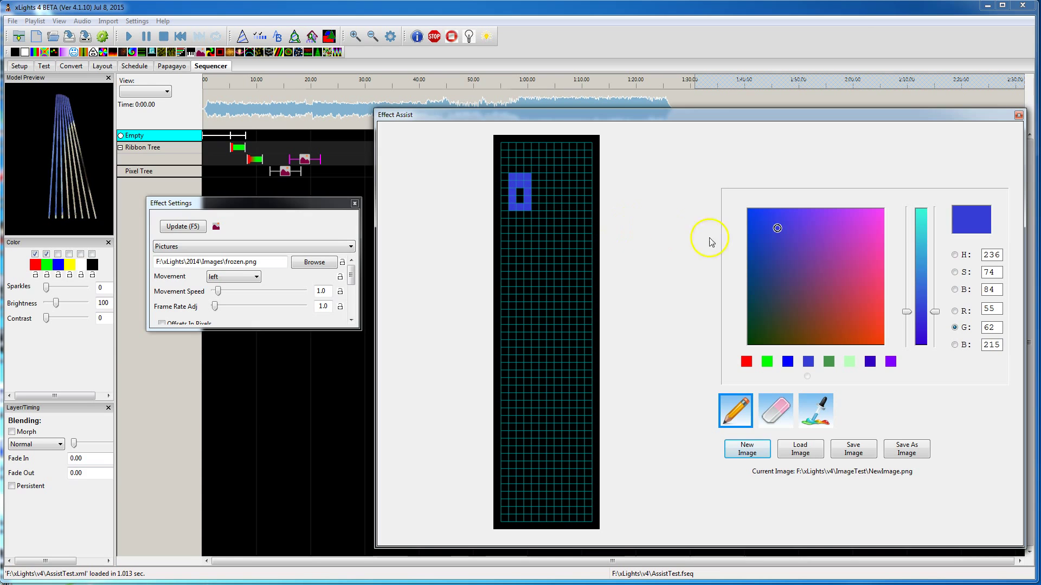
pyautogui.click(865, 318)
pyautogui.moveTo(565, 215)
pyautogui.mouseDown()
pyautogui.moveTo(564, 332)
pyautogui.moveTo(529, 307)
pyautogui.moveTo(552, 448)
pyautogui.moveTo(594, 379)
pyautogui.mouseUp()
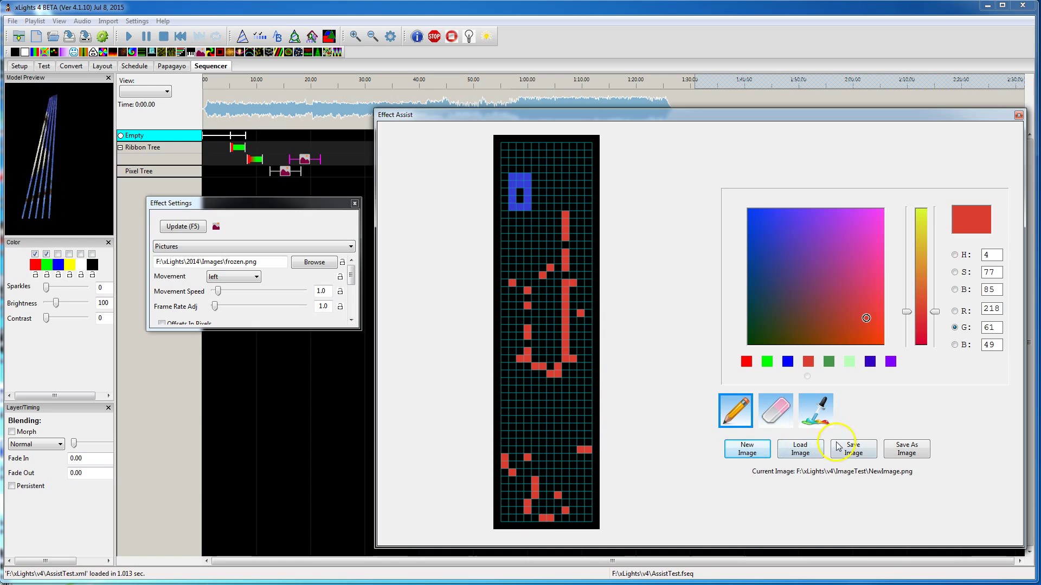
# Save the new drawing as Image4.png
pyautogui.click(855, 450)
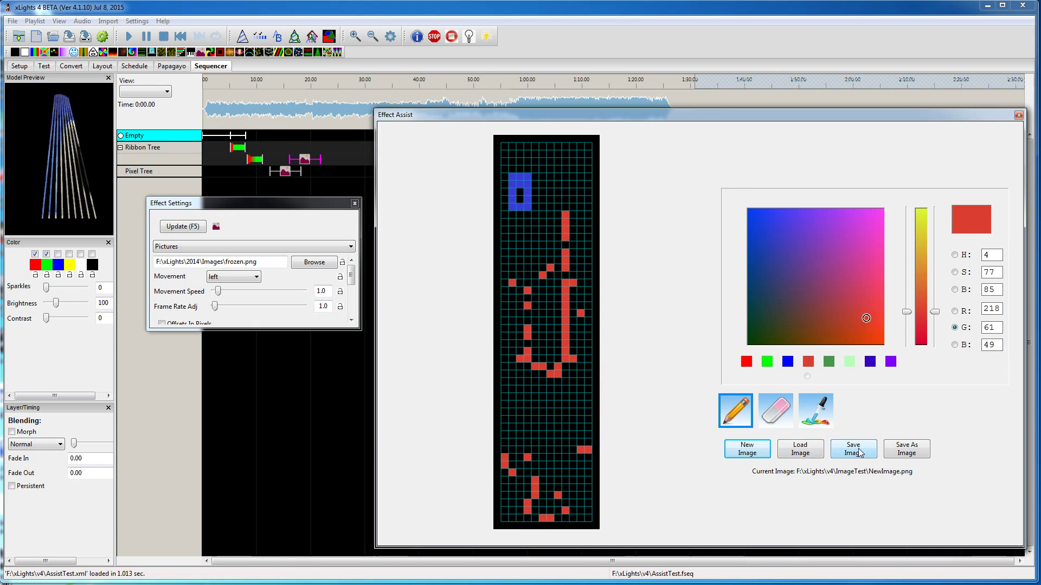
pyautogui.click(855, 450)
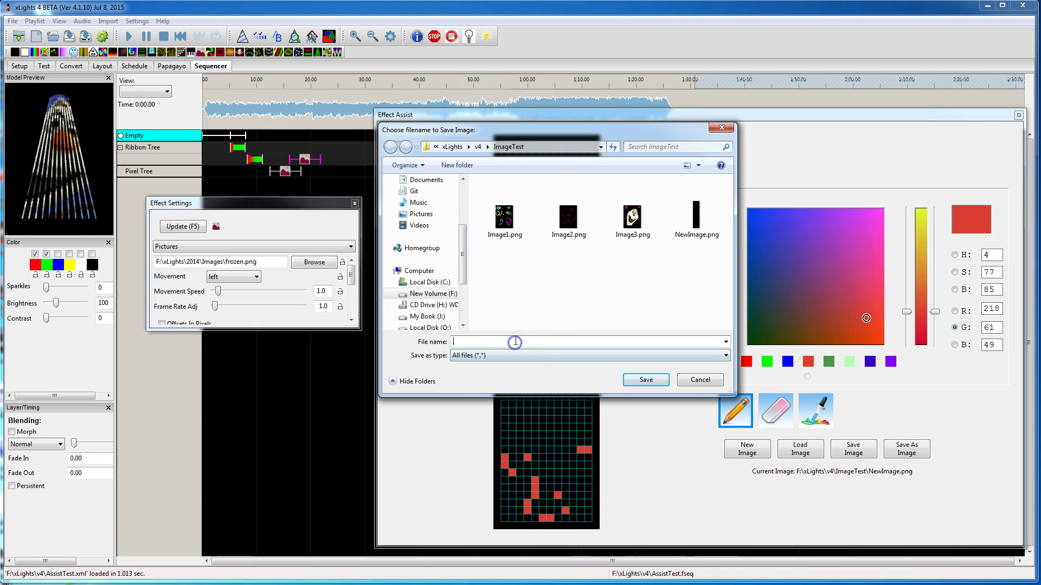
pyautogui.write('Image')
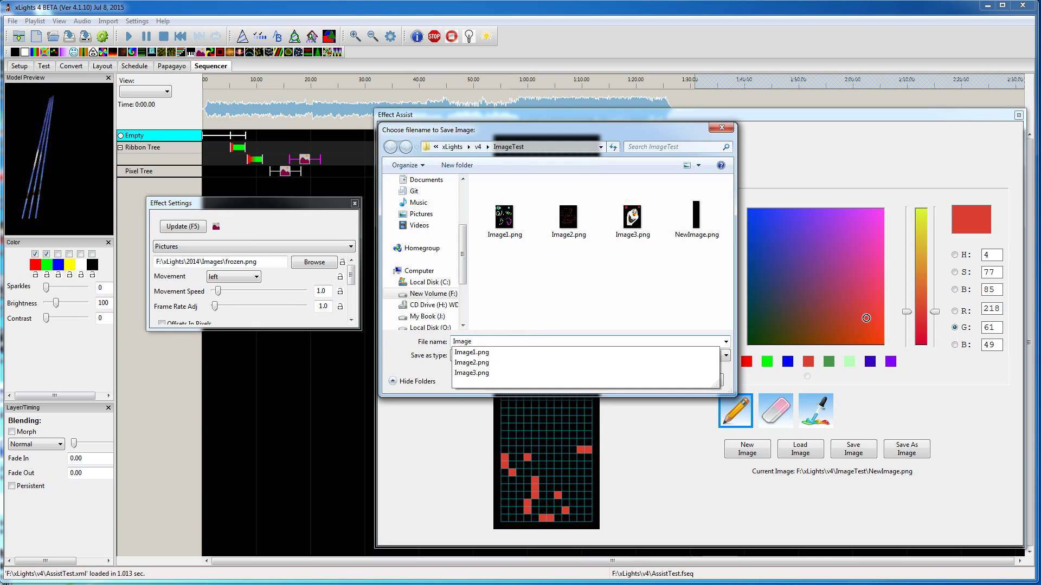
pyautogui.write('4')
pyautogui.press('Return')
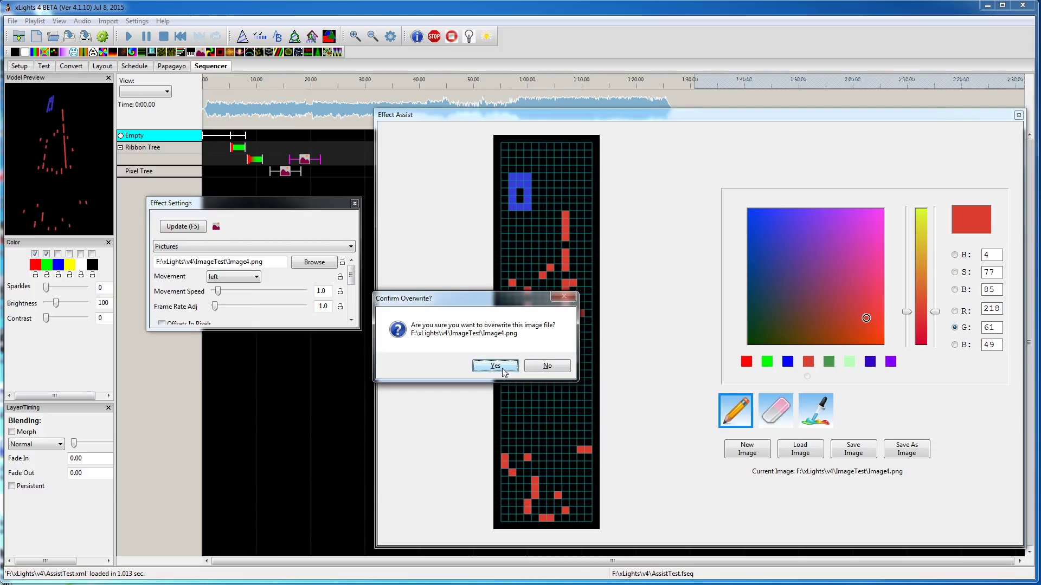
# Confirm overwriting Image4.png, add a Pictures effect to the tree rows, and select the Pixel Tree effect
pyautogui.click(495, 366)
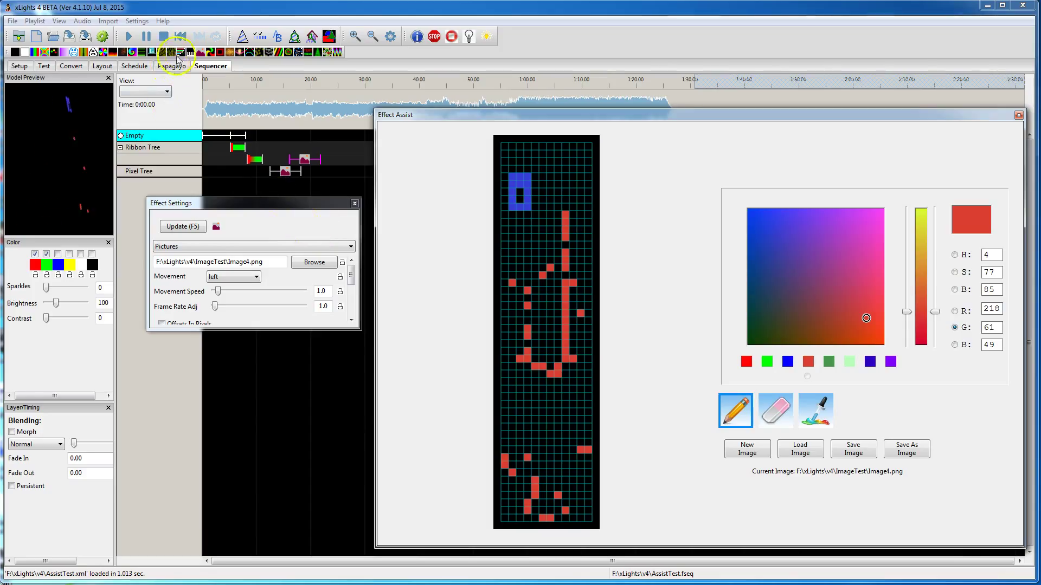
pyautogui.moveTo(198, 53); pyautogui.dragTo(337, 173)
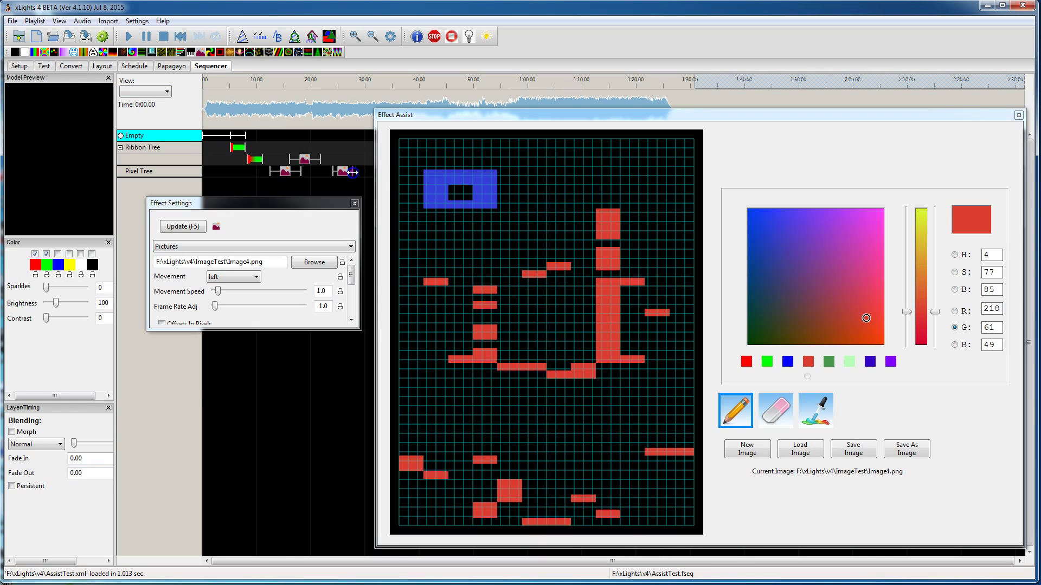
pyautogui.click(306, 161)
pyautogui.click(351, 172)
# Start a new image with a red stroke, then place another Pictures effect on the tree row
pyautogui.click(728, 445)
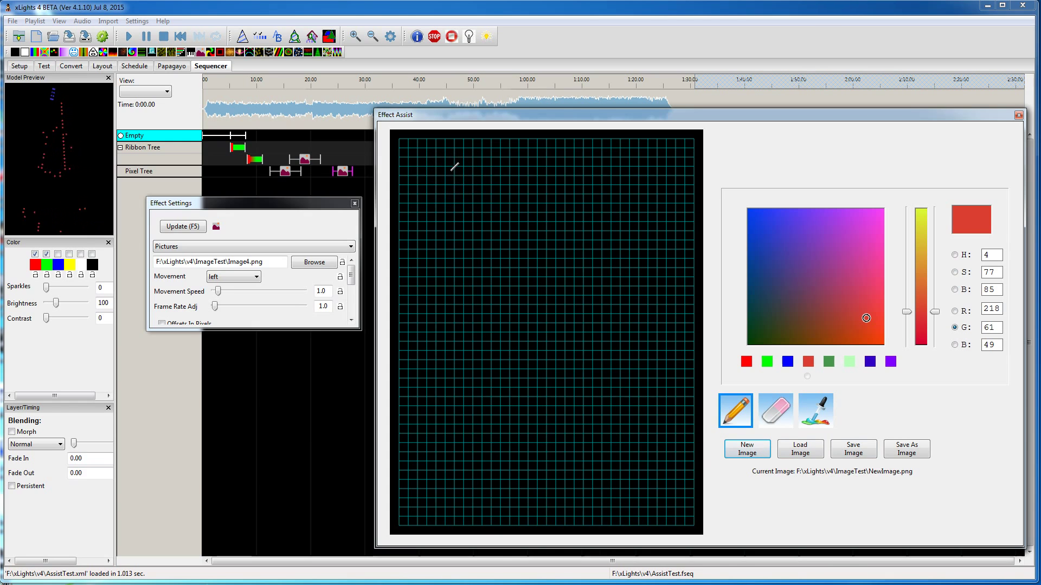
pyautogui.moveTo(449, 170)
pyautogui.mouseDown()
pyautogui.moveTo(456, 242)
pyautogui.moveTo(444, 236)
pyautogui.moveTo(462, 191)
pyautogui.moveTo(596, 206)
pyautogui.mouseUp()
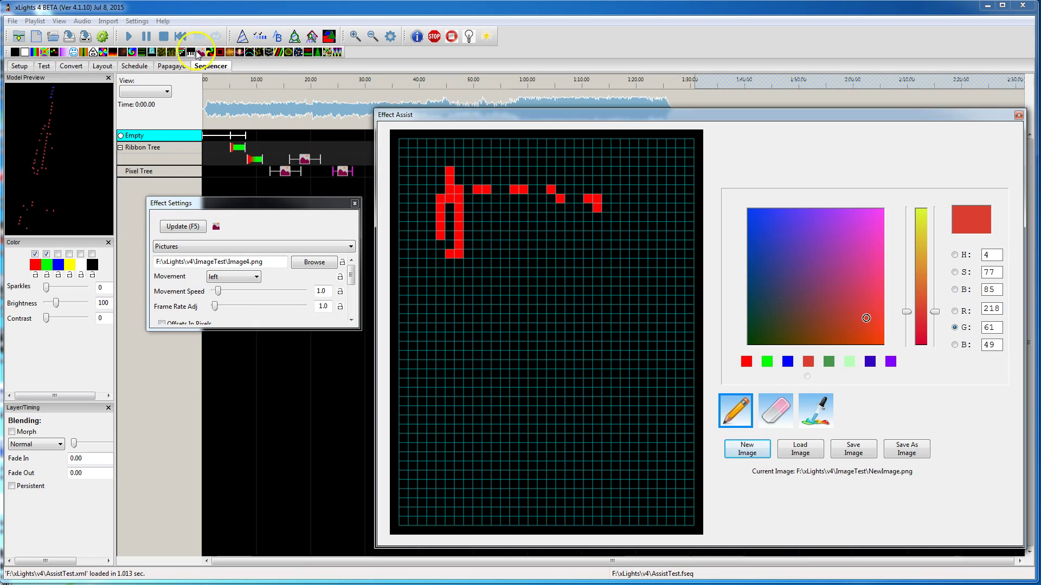
pyautogui.moveTo(209, 52); pyautogui.dragTo(351, 151)
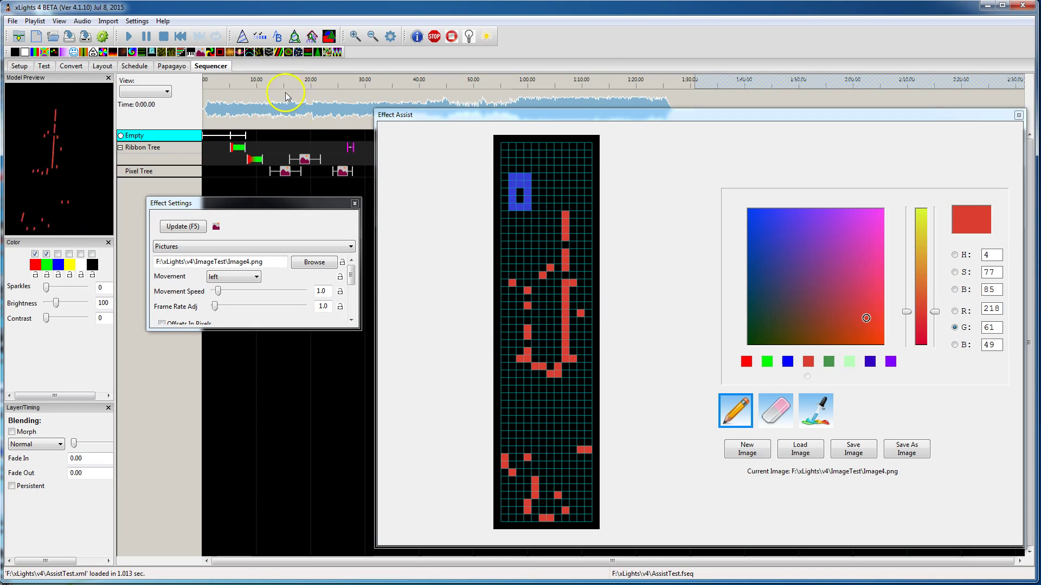
pyautogui.moveTo(281, 134); pyautogui.dragTo(245, 173)
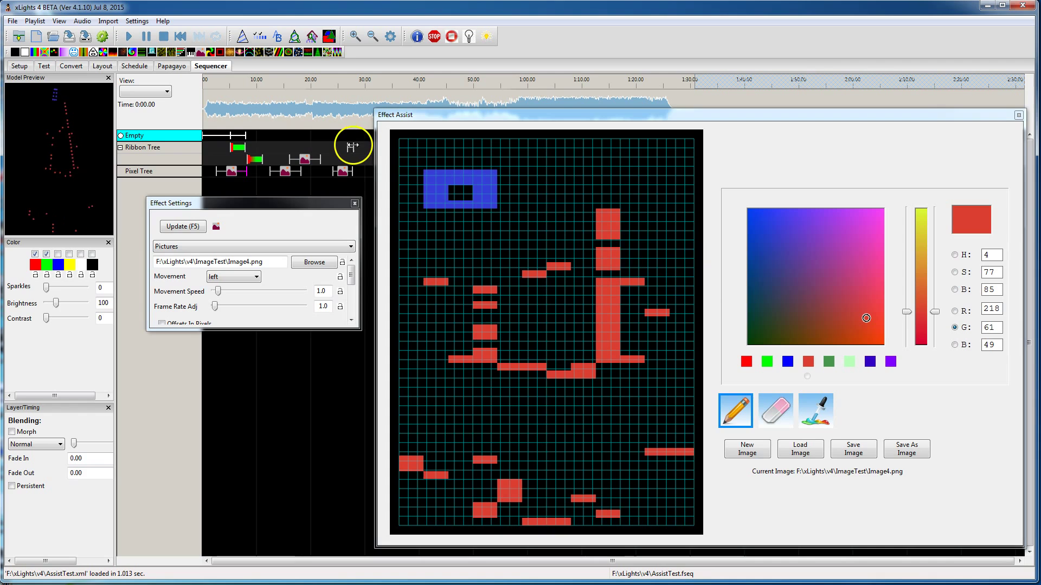
pyautogui.click(512, 325)
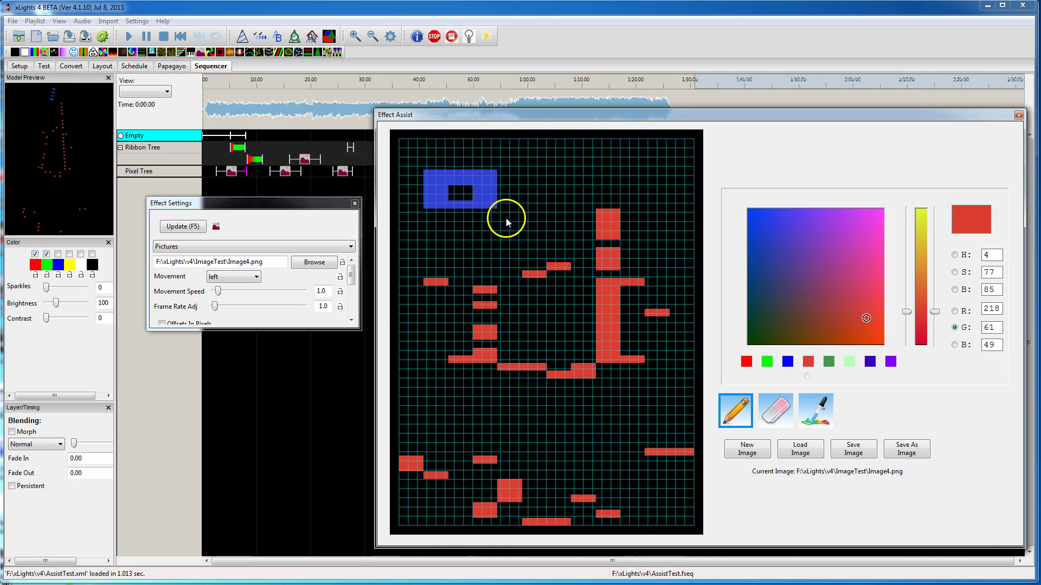
# Draw a dark blue shape on a new image, close Effect Assist, and dock Effect Settings left
pyautogui.click(748, 449)
pyautogui.click(752, 257)
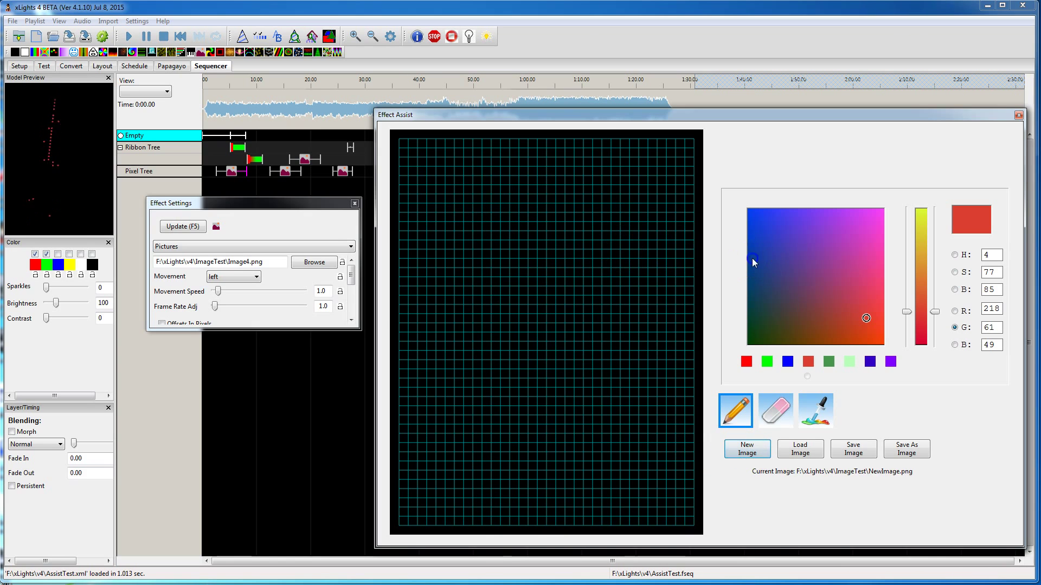
pyautogui.moveTo(472, 189)
pyautogui.mouseDown()
pyautogui.moveTo(520, 205)
pyautogui.moveTo(483, 228)
pyautogui.moveTo(487, 265)
pyautogui.mouseUp()
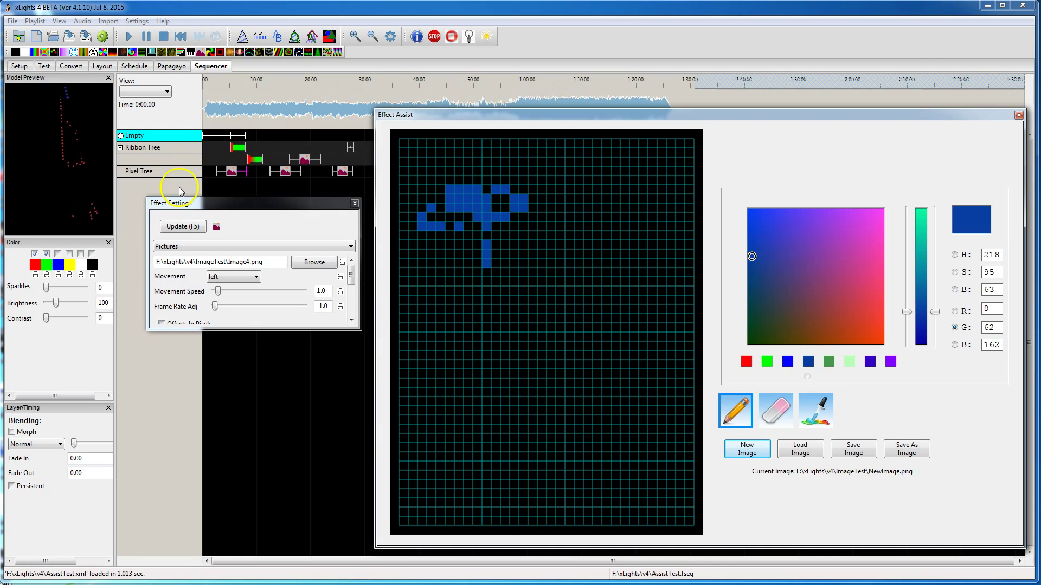
pyautogui.click(1019, 115)
pyautogui.moveTo(267, 204); pyautogui.dragTo(145, 206)
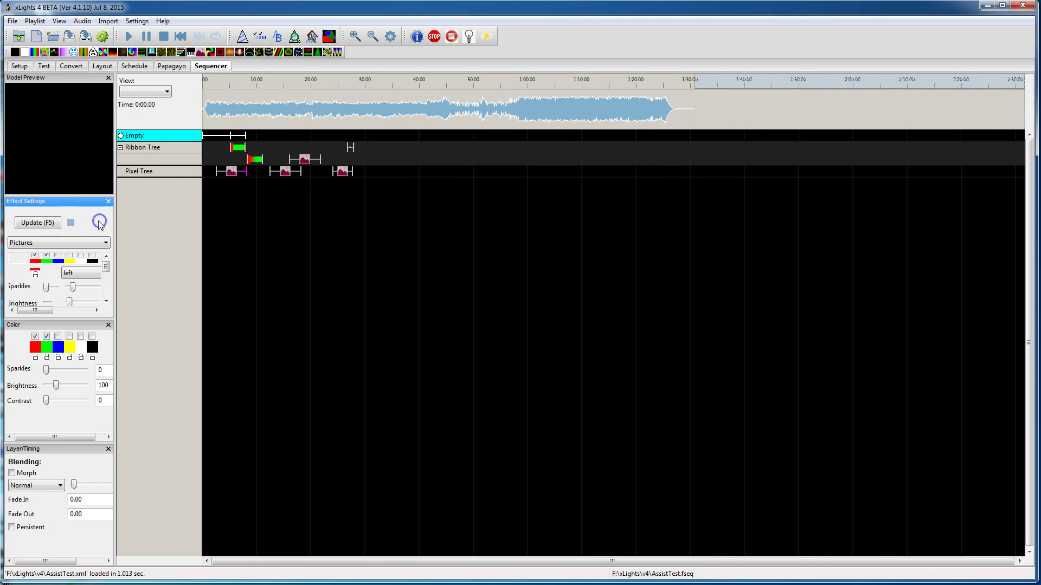
# Open Let It Go.xml, discarding the unsaved changes to AssistTest
pyautogui.click(53, 37)
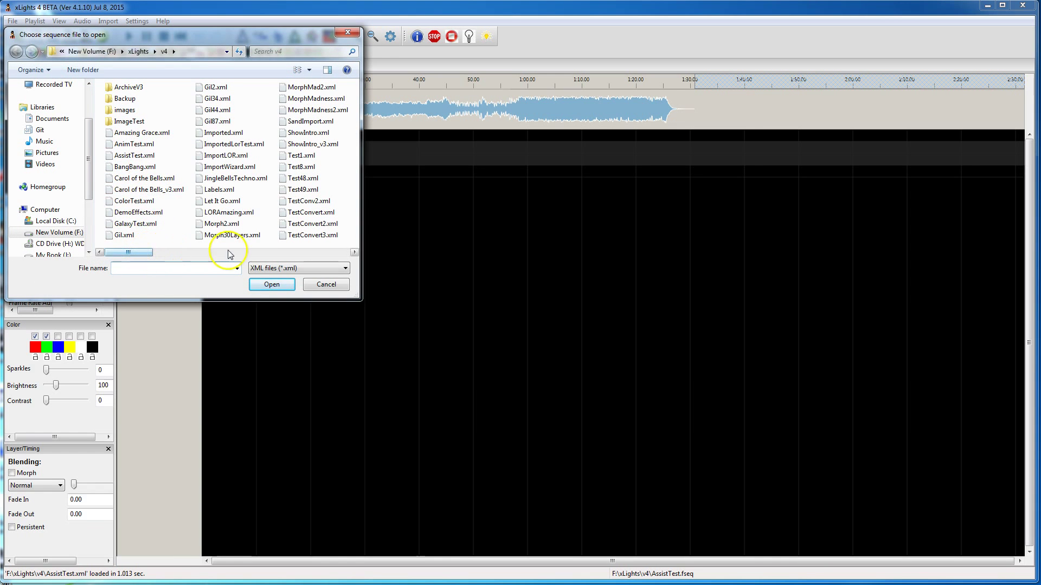
pyautogui.doubleClick(232, 202)
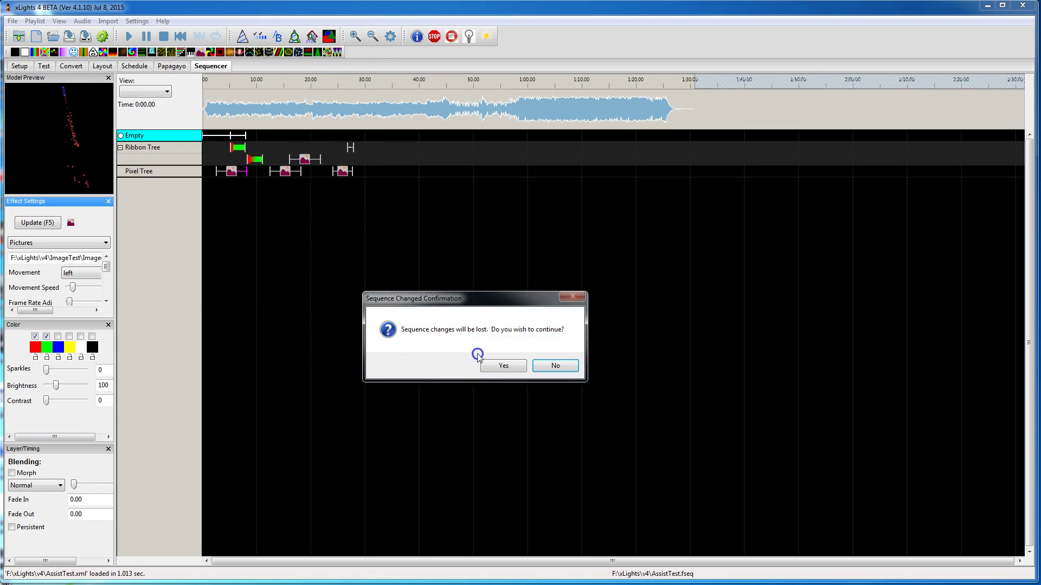
pyautogui.press('Return')
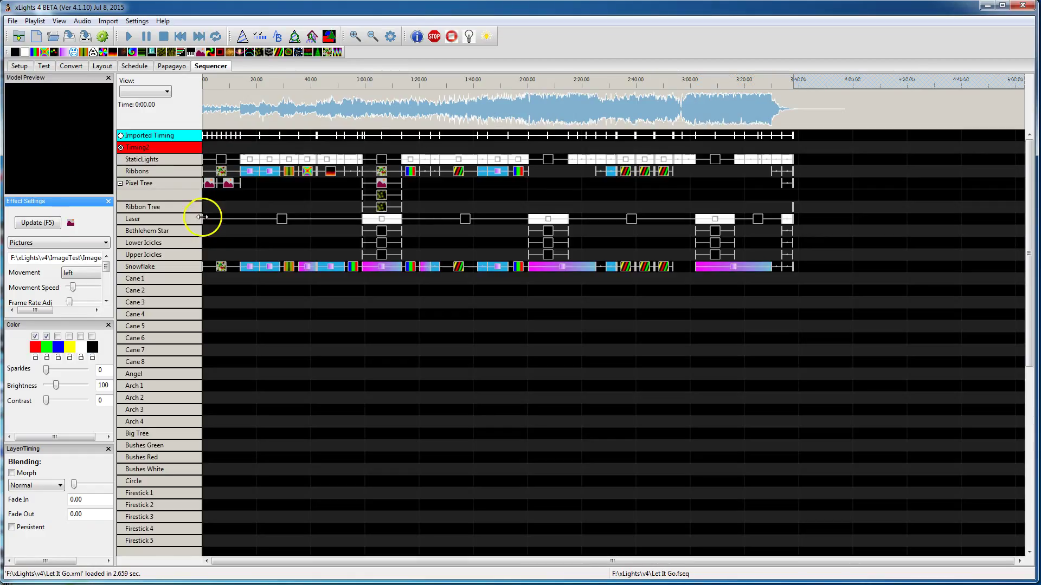
# Open the Display Elements editor from the Pixel Tree row menu and float it as a separate window
pyautogui.rightClick(154, 189)
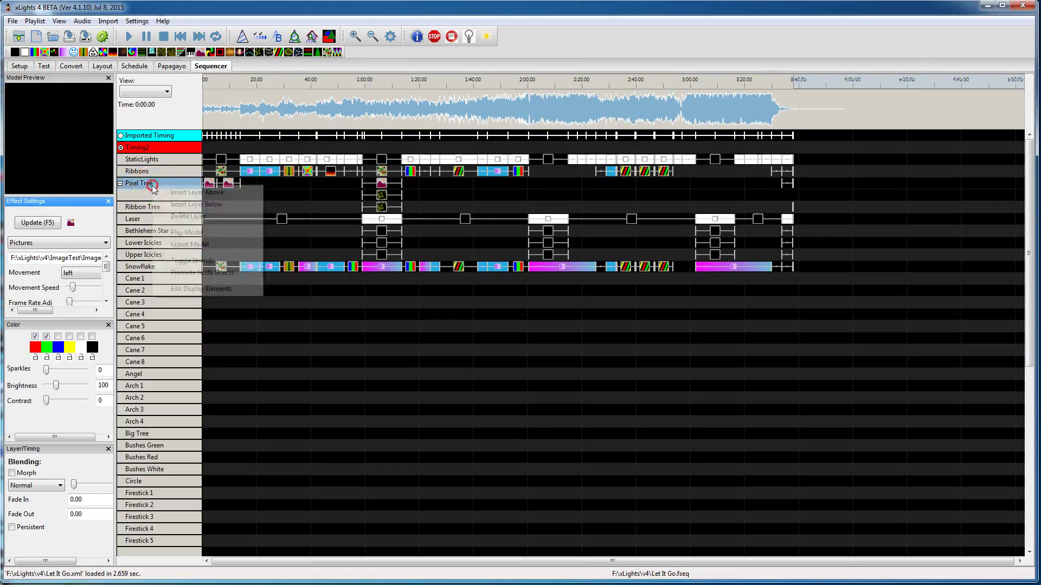
pyautogui.click(186, 289)
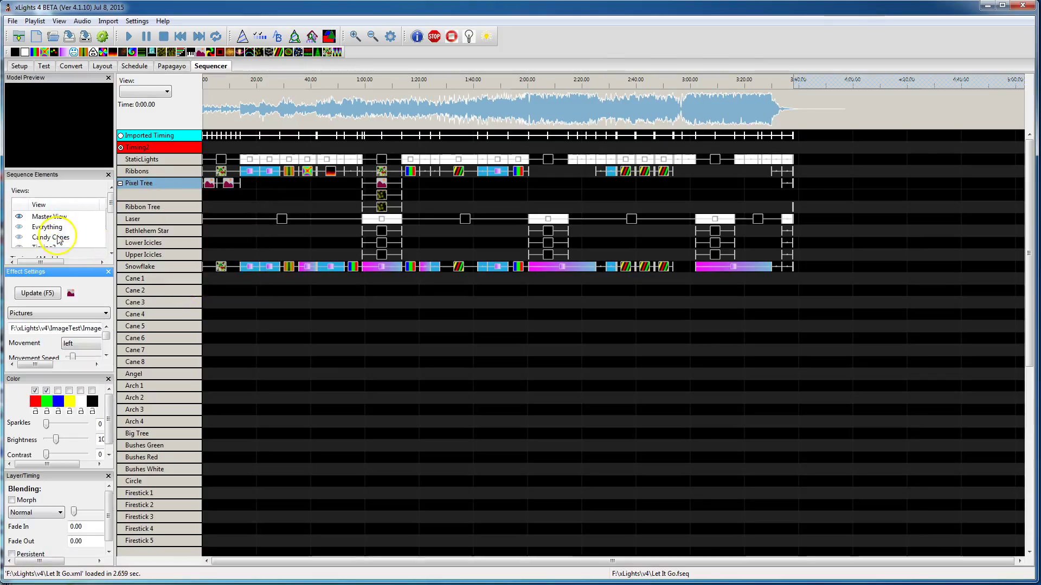
pyautogui.click(59, 237)
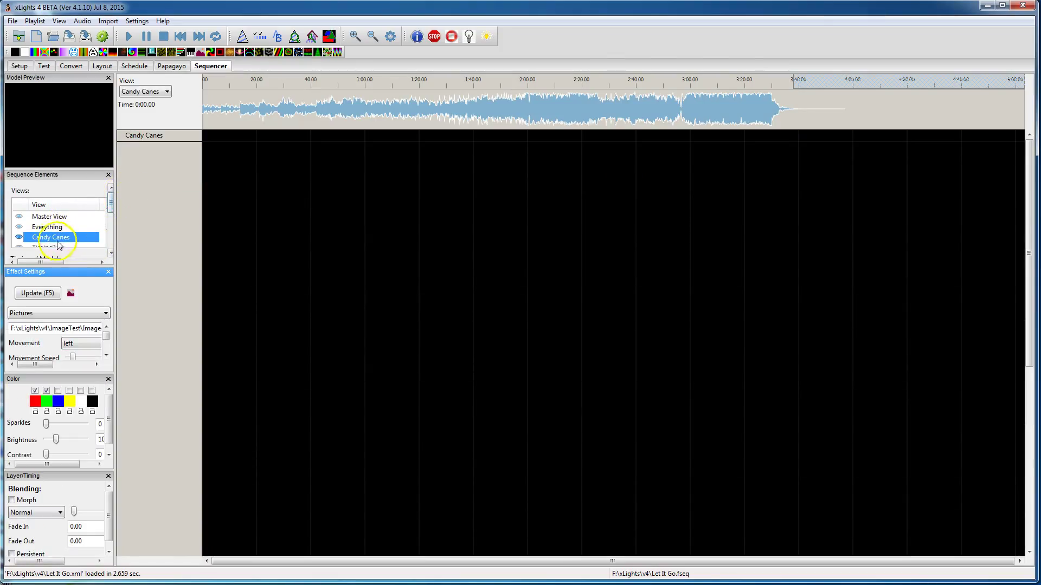
pyautogui.moveTo(48, 174); pyautogui.dragTo(425, 255)
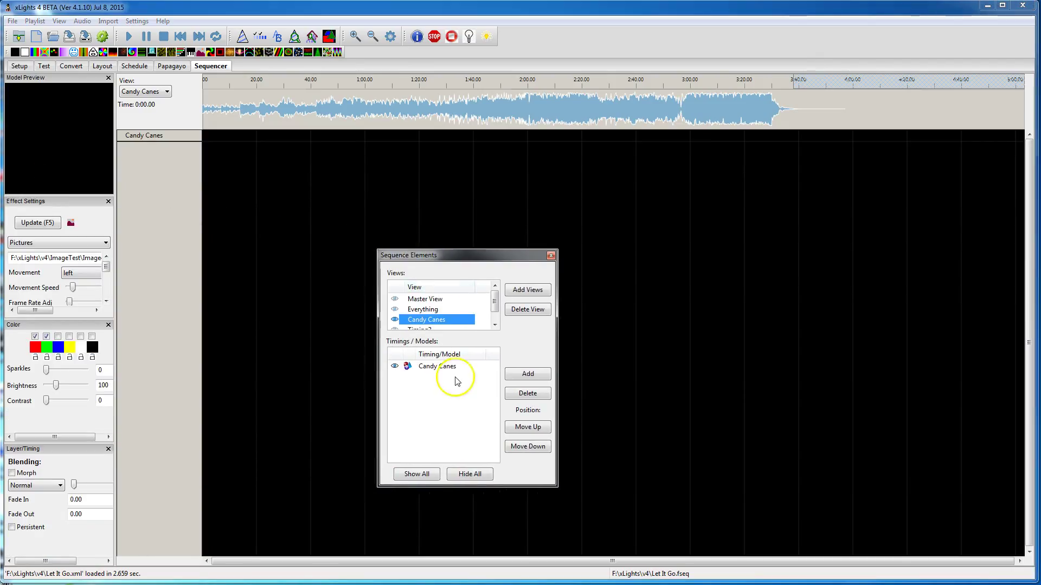
# Select the Candy Canes model, go to Master View, then return to the Candy Canes view
pyautogui.click(448, 368)
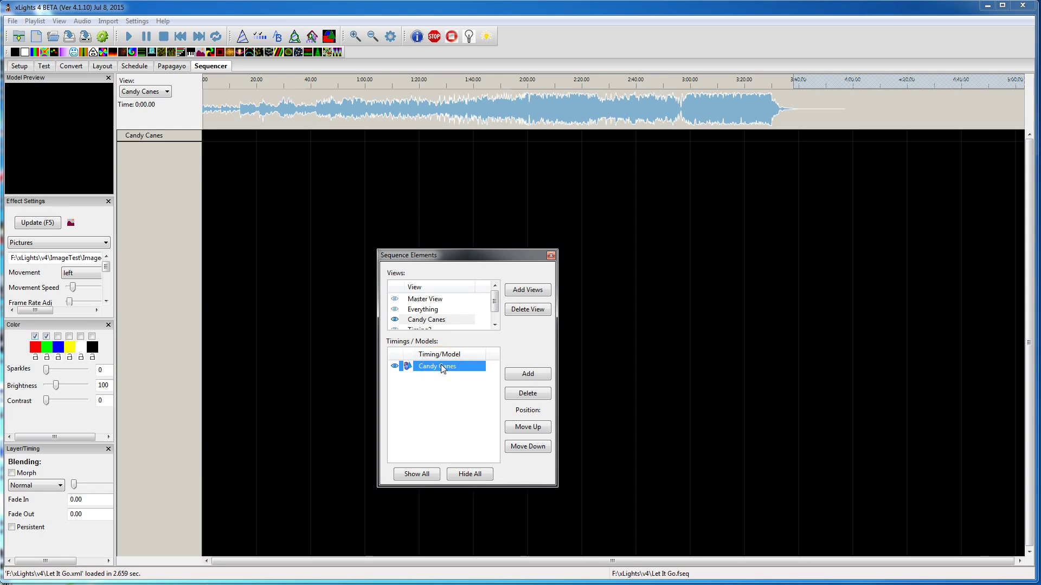
pyautogui.click(424, 302)
pyautogui.moveTo(493, 362); pyautogui.dragTo(486, 459)
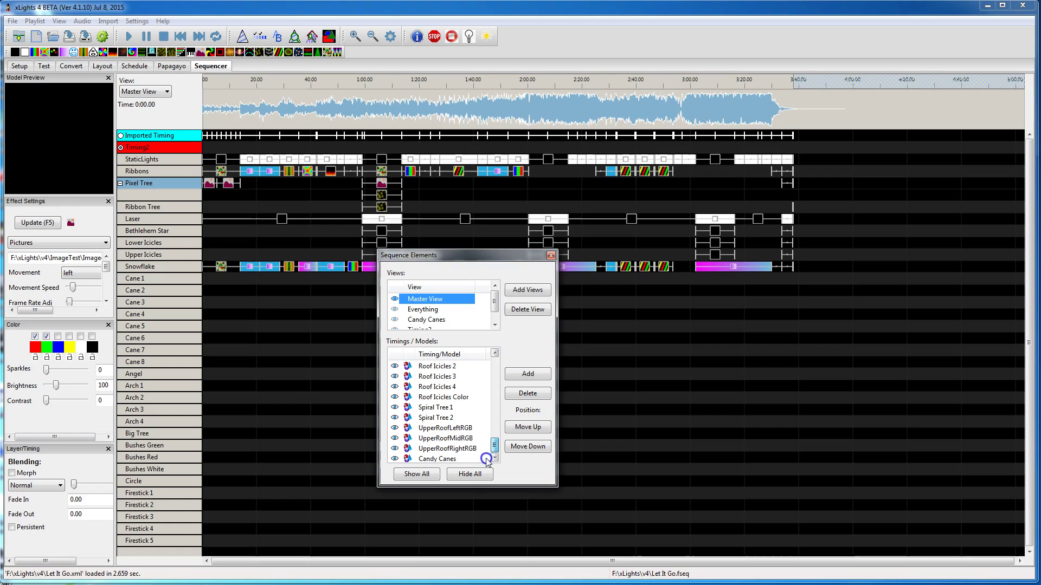
pyautogui.click(495, 452)
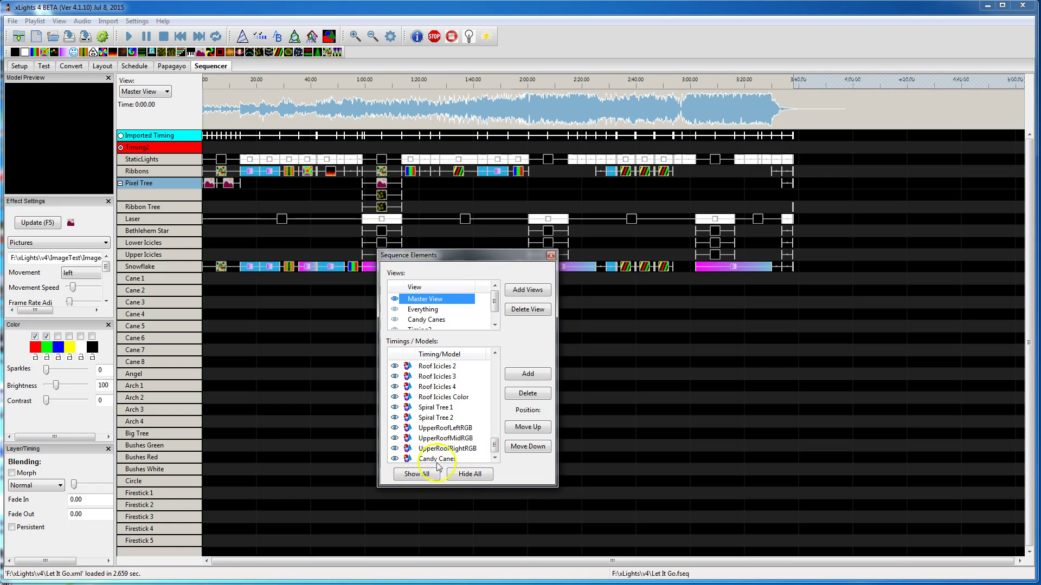
pyautogui.click(426, 319)
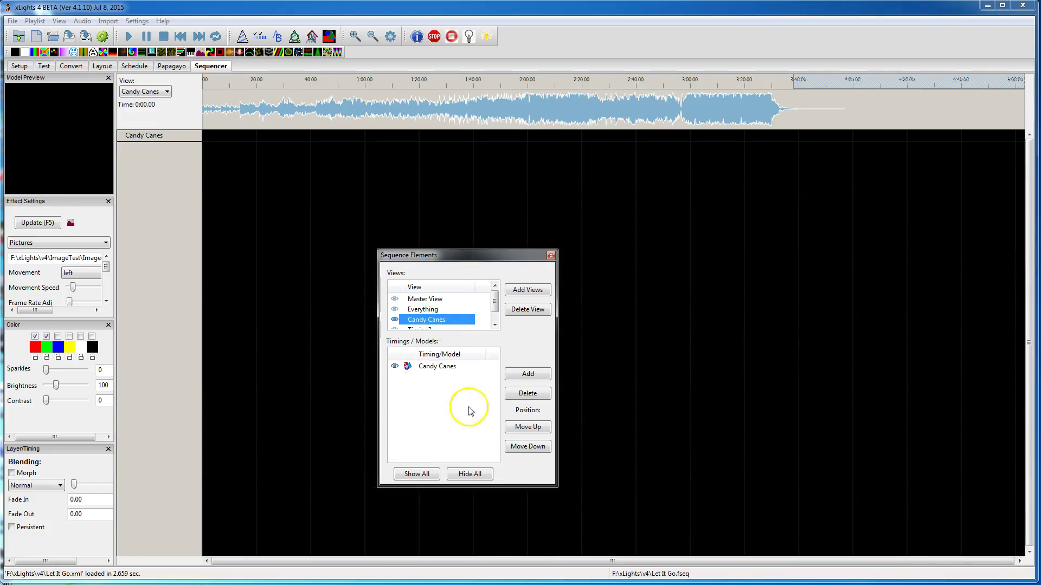
# Expand the Candy Canes group into its eight cane rows and select Canes 1–3
pyautogui.click(152, 136)
pyautogui.doubleClick(152, 136)
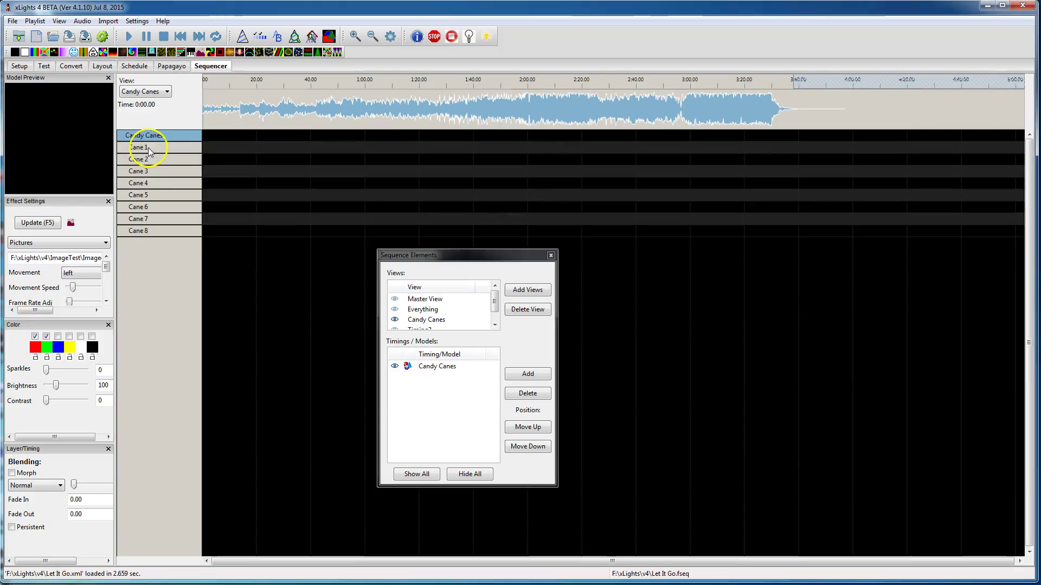
pyautogui.click(149, 149)
pyautogui.click(161, 160)
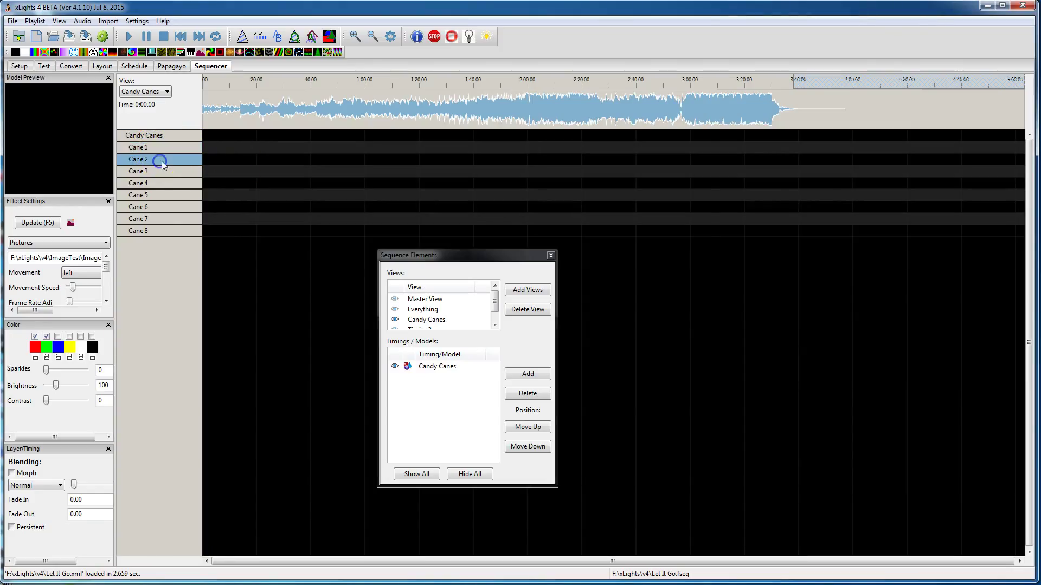
pyautogui.click(165, 173)
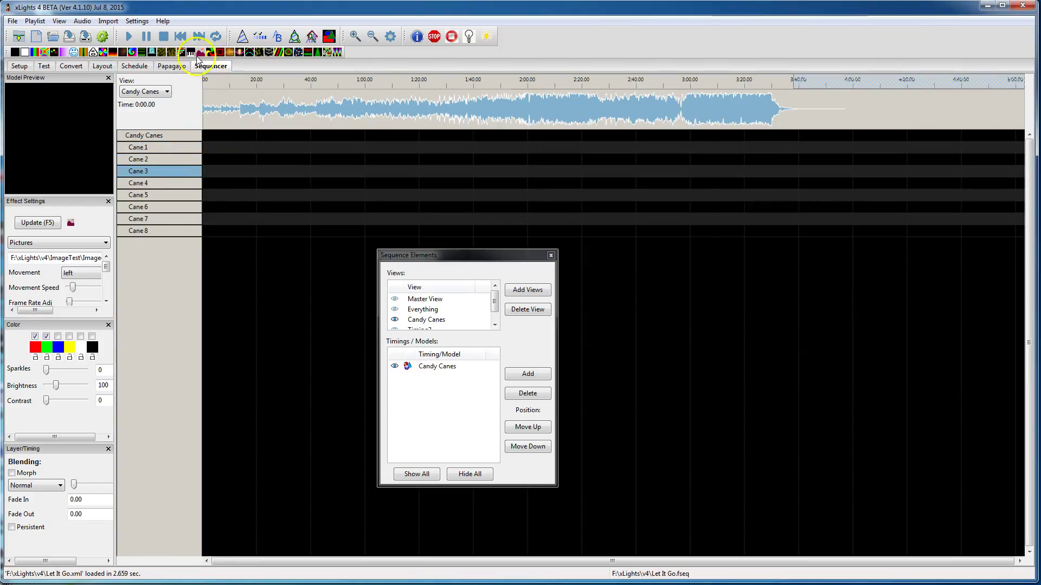
# Add a Pinwheel effect to Cane 1 and a Fan effect to Candy Canes, then Render All
pyautogui.moveTo(210, 53); pyautogui.dragTo(251, 147)
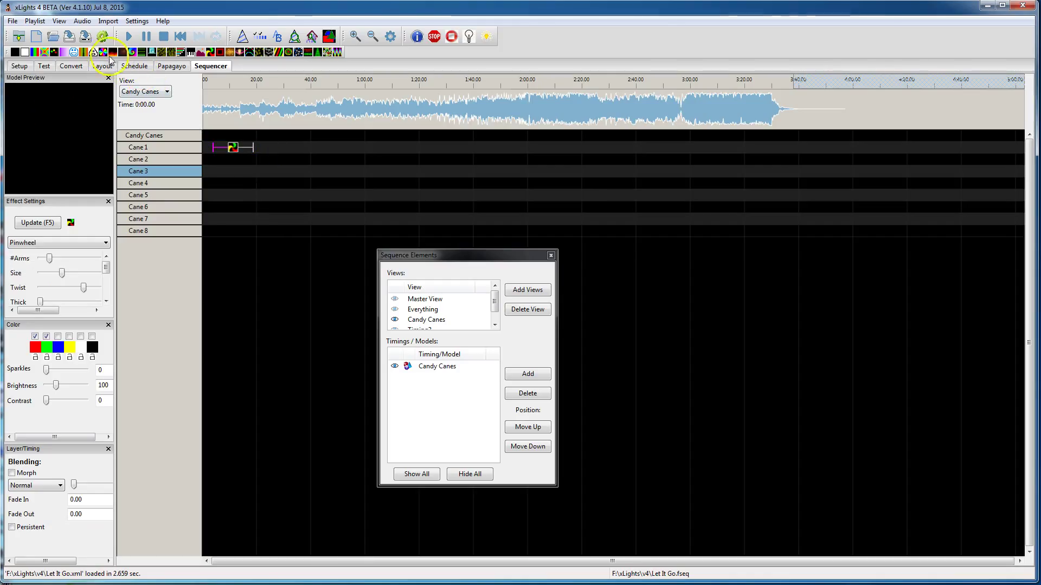
pyautogui.moveTo(104, 53); pyautogui.dragTo(288, 135)
pyautogui.click(274, 202)
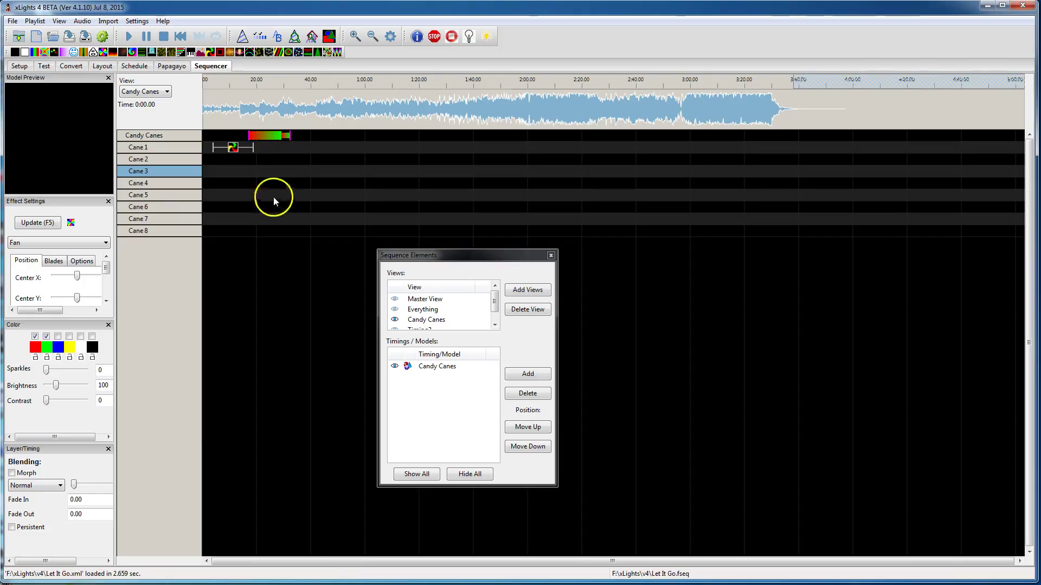
pyautogui.click(103, 36)
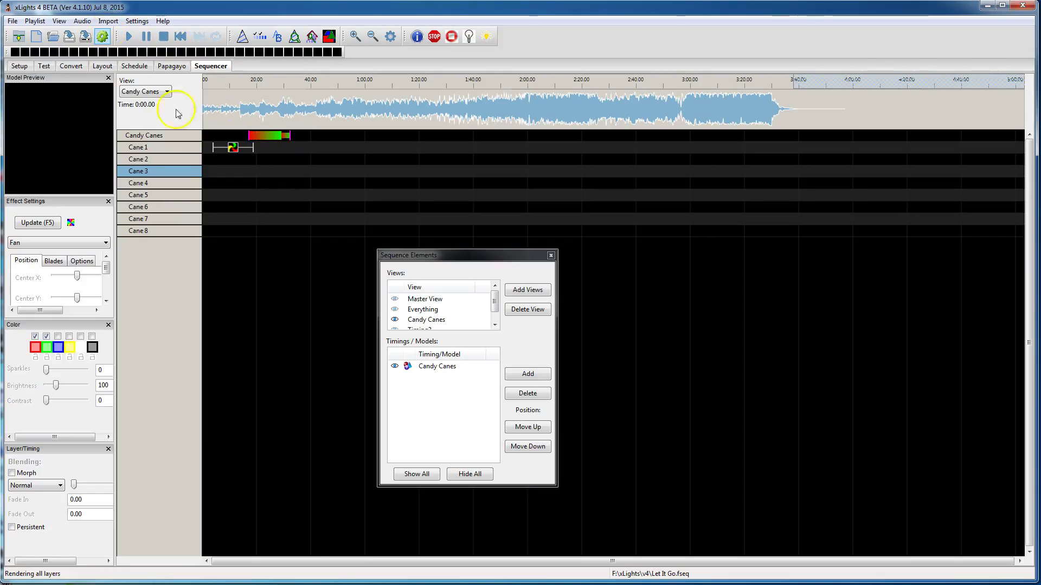
# Shift the Fan effect on the Candy Canes group slightly later in time
pyautogui.click(161, 140)
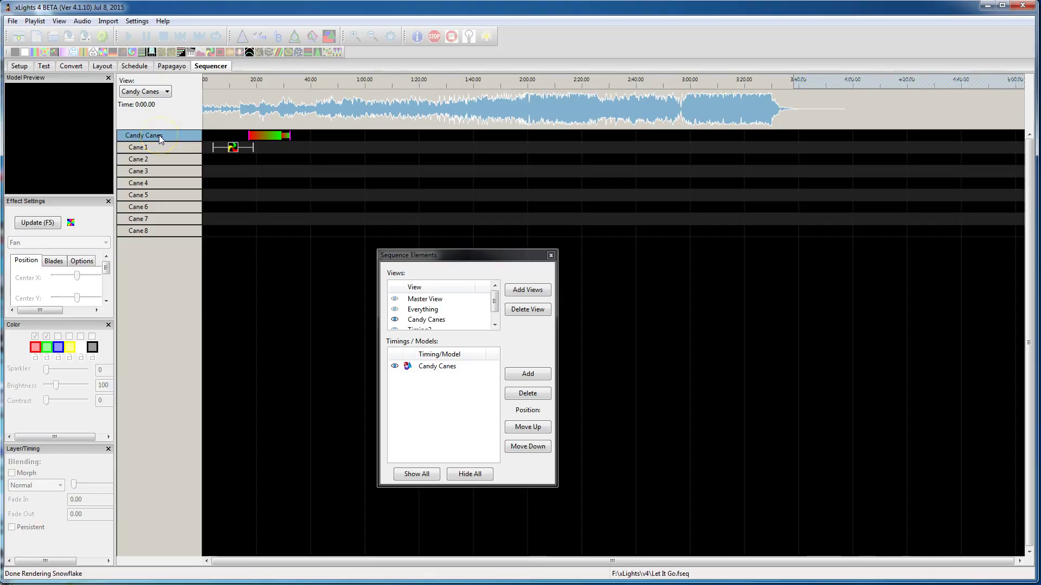
pyautogui.moveTo(268, 139); pyautogui.dragTo(287, 142)
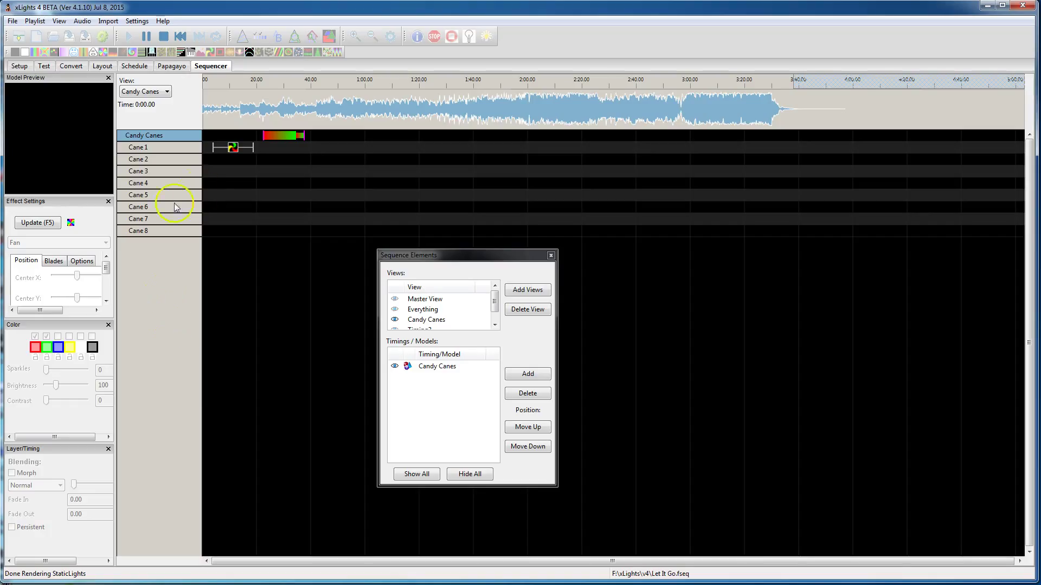
pyautogui.click(152, 273)
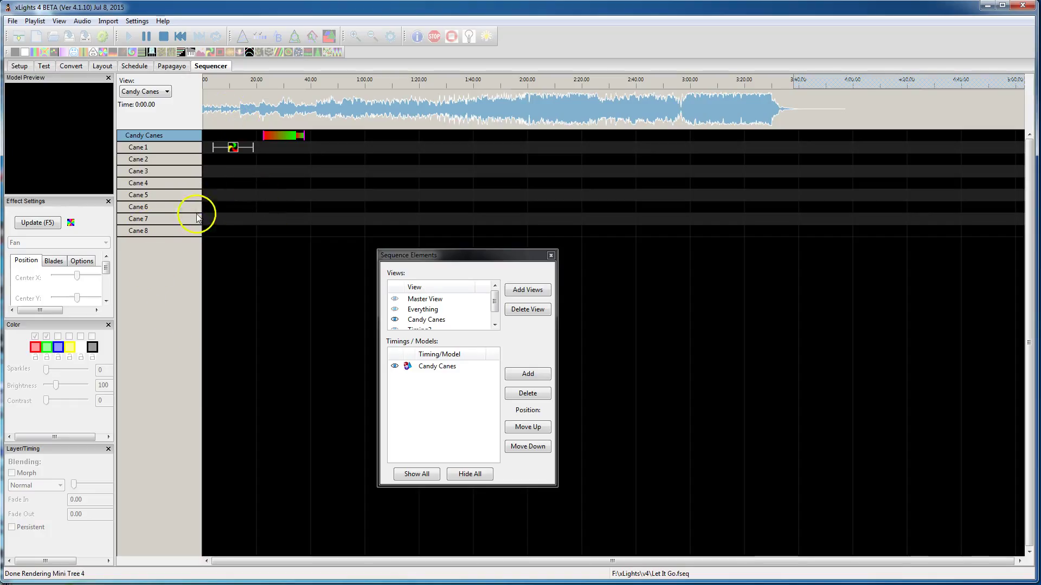